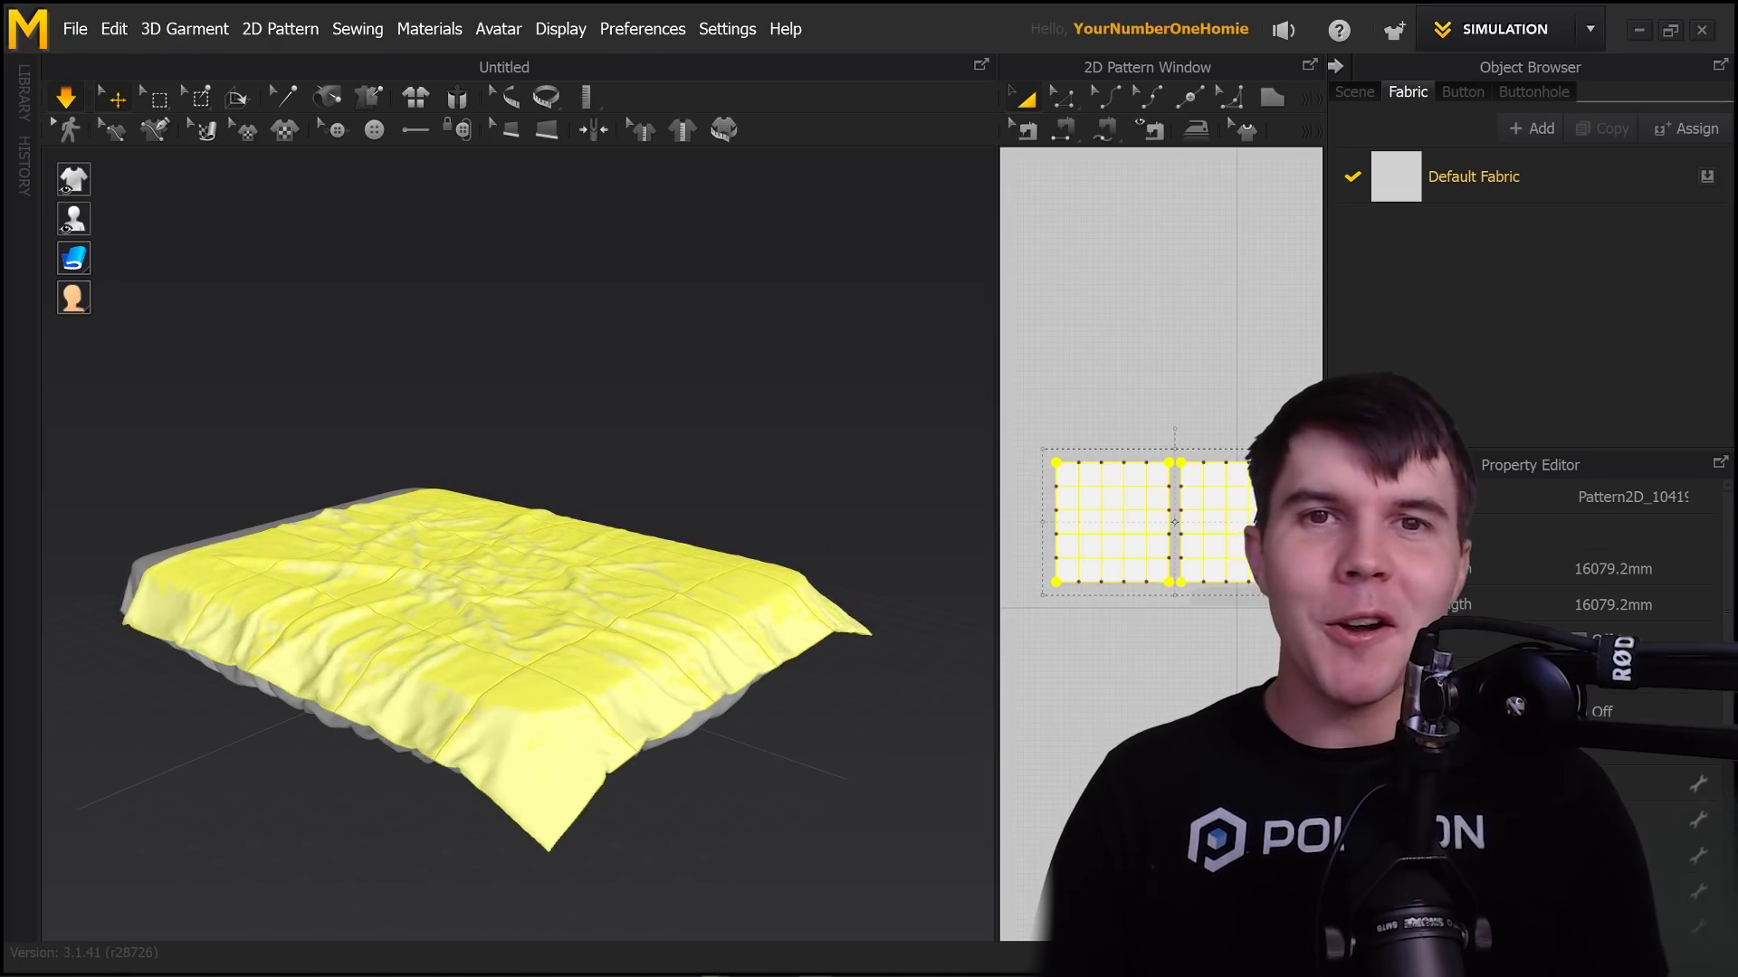
# - Inflate the two sewn duvet patterns into a quilted duvet and fold one head-end corner back over the bed during simulation
pyautogui.scroll(-3, 1593, 634)
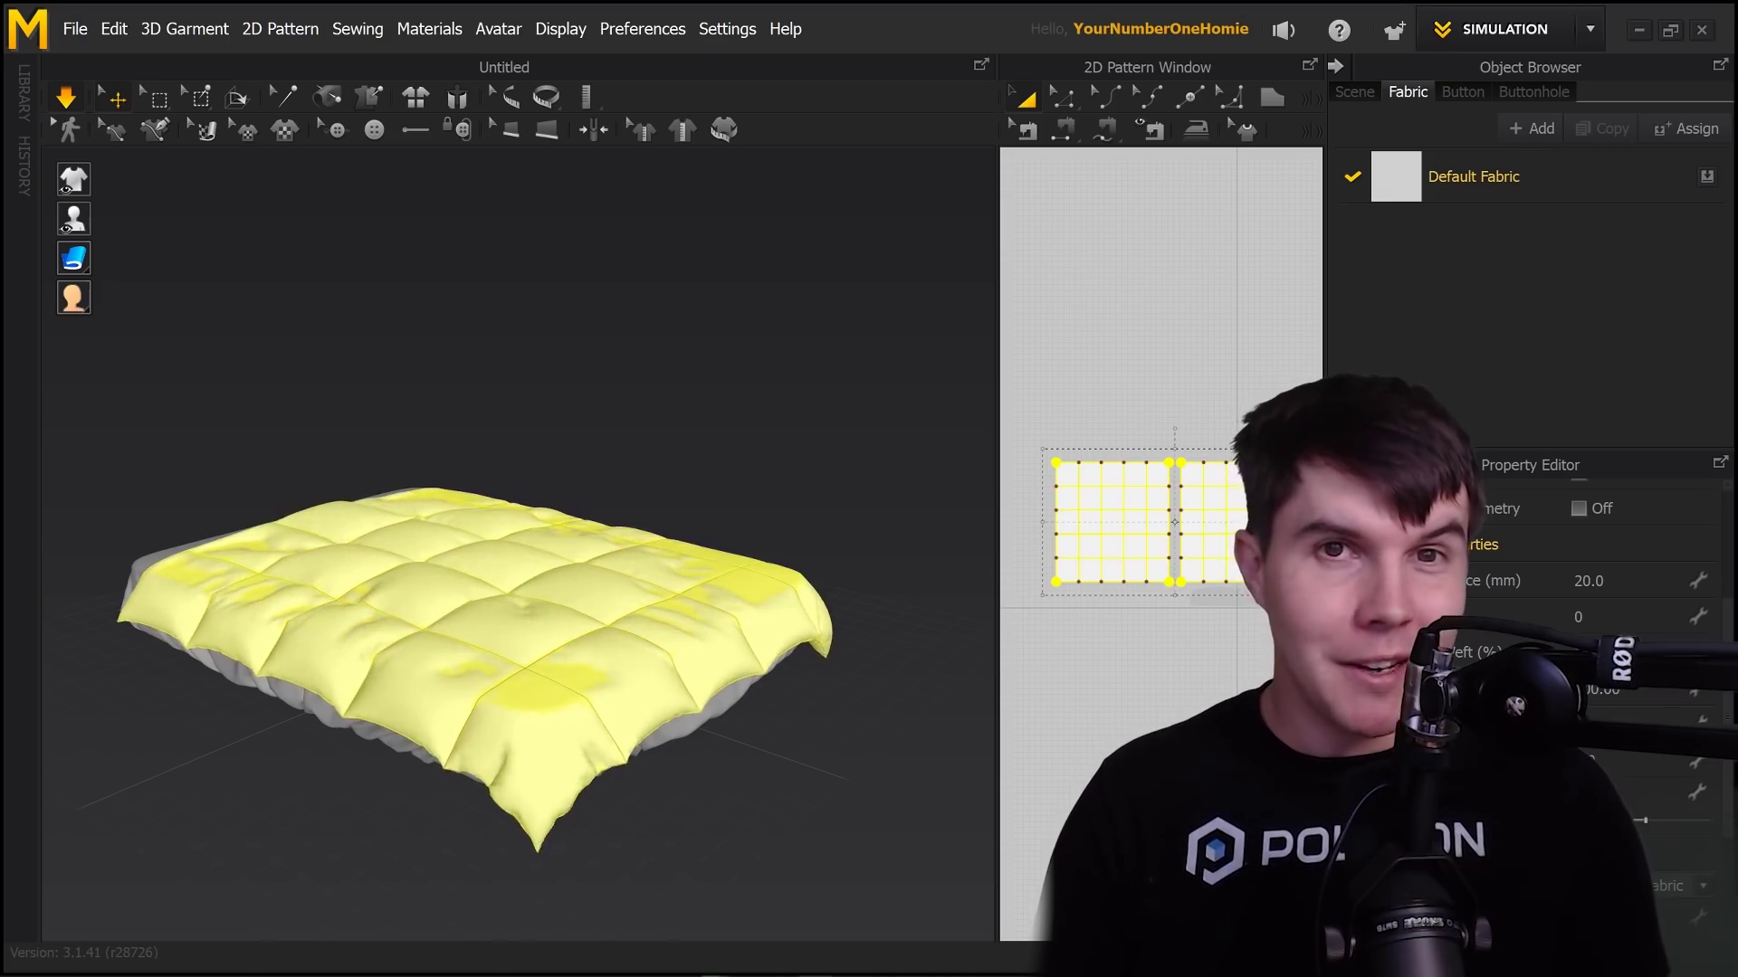
pyautogui.click(329, 577)
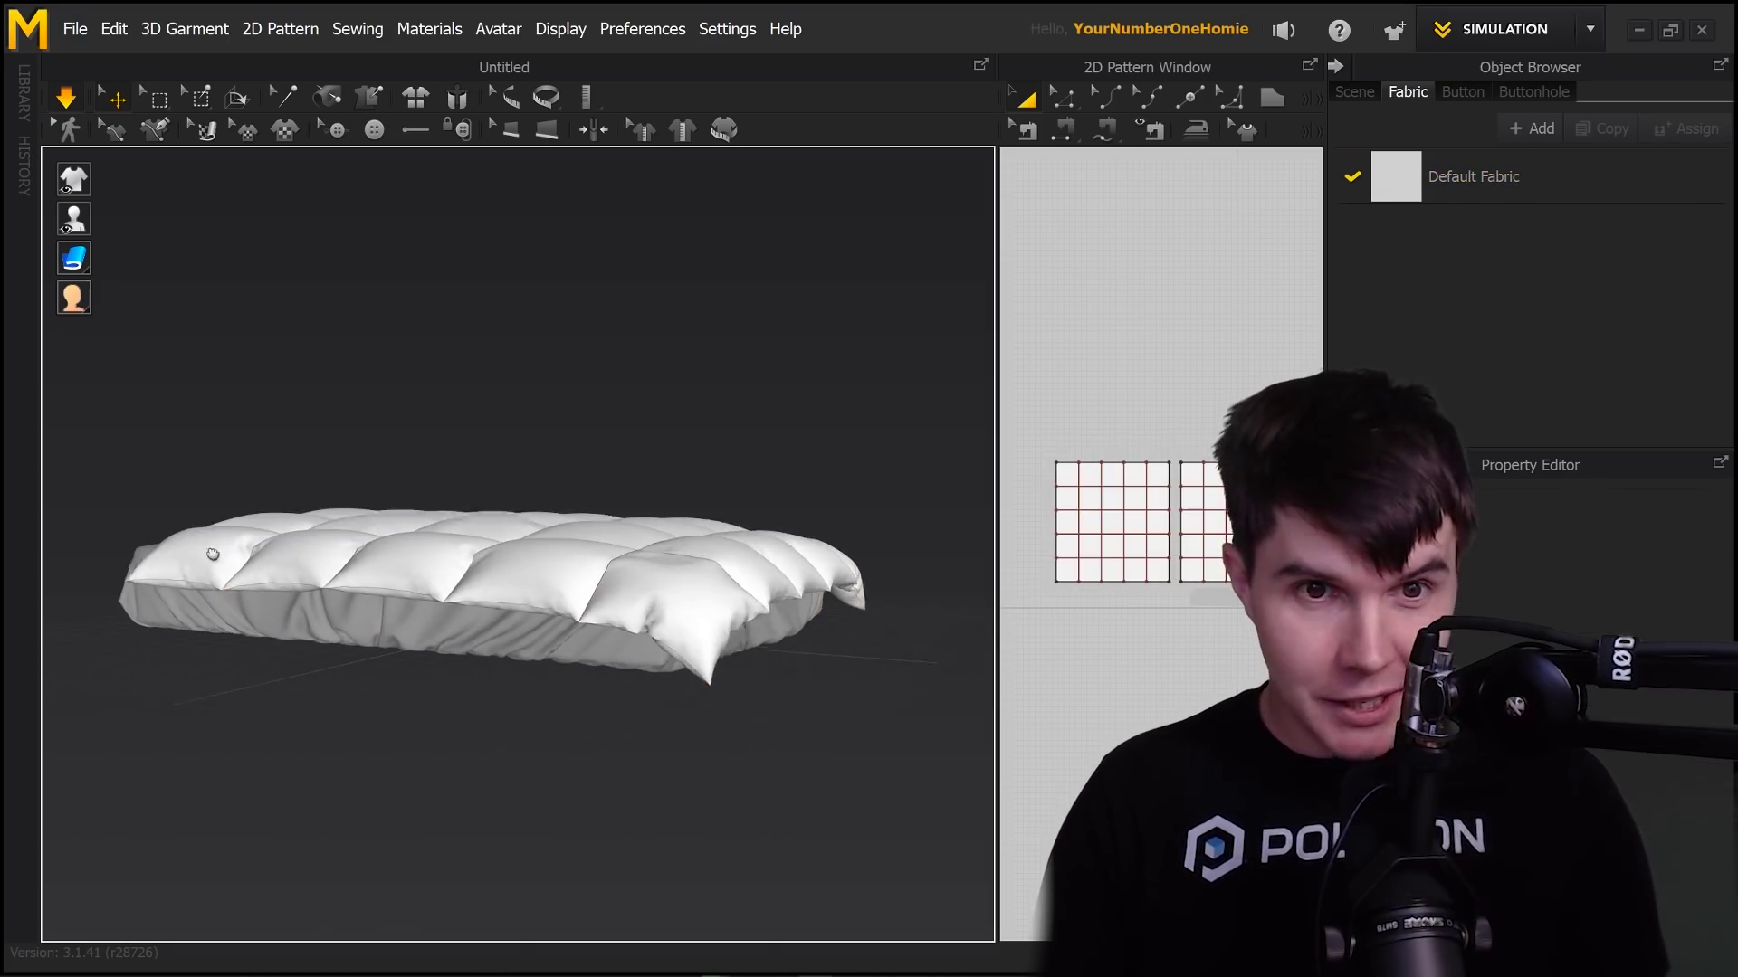
pyautogui.moveTo(199, 554); pyautogui.dragTo(200, 460)
pyautogui.moveTo(281, 388); pyautogui.dragTo(320, 370)
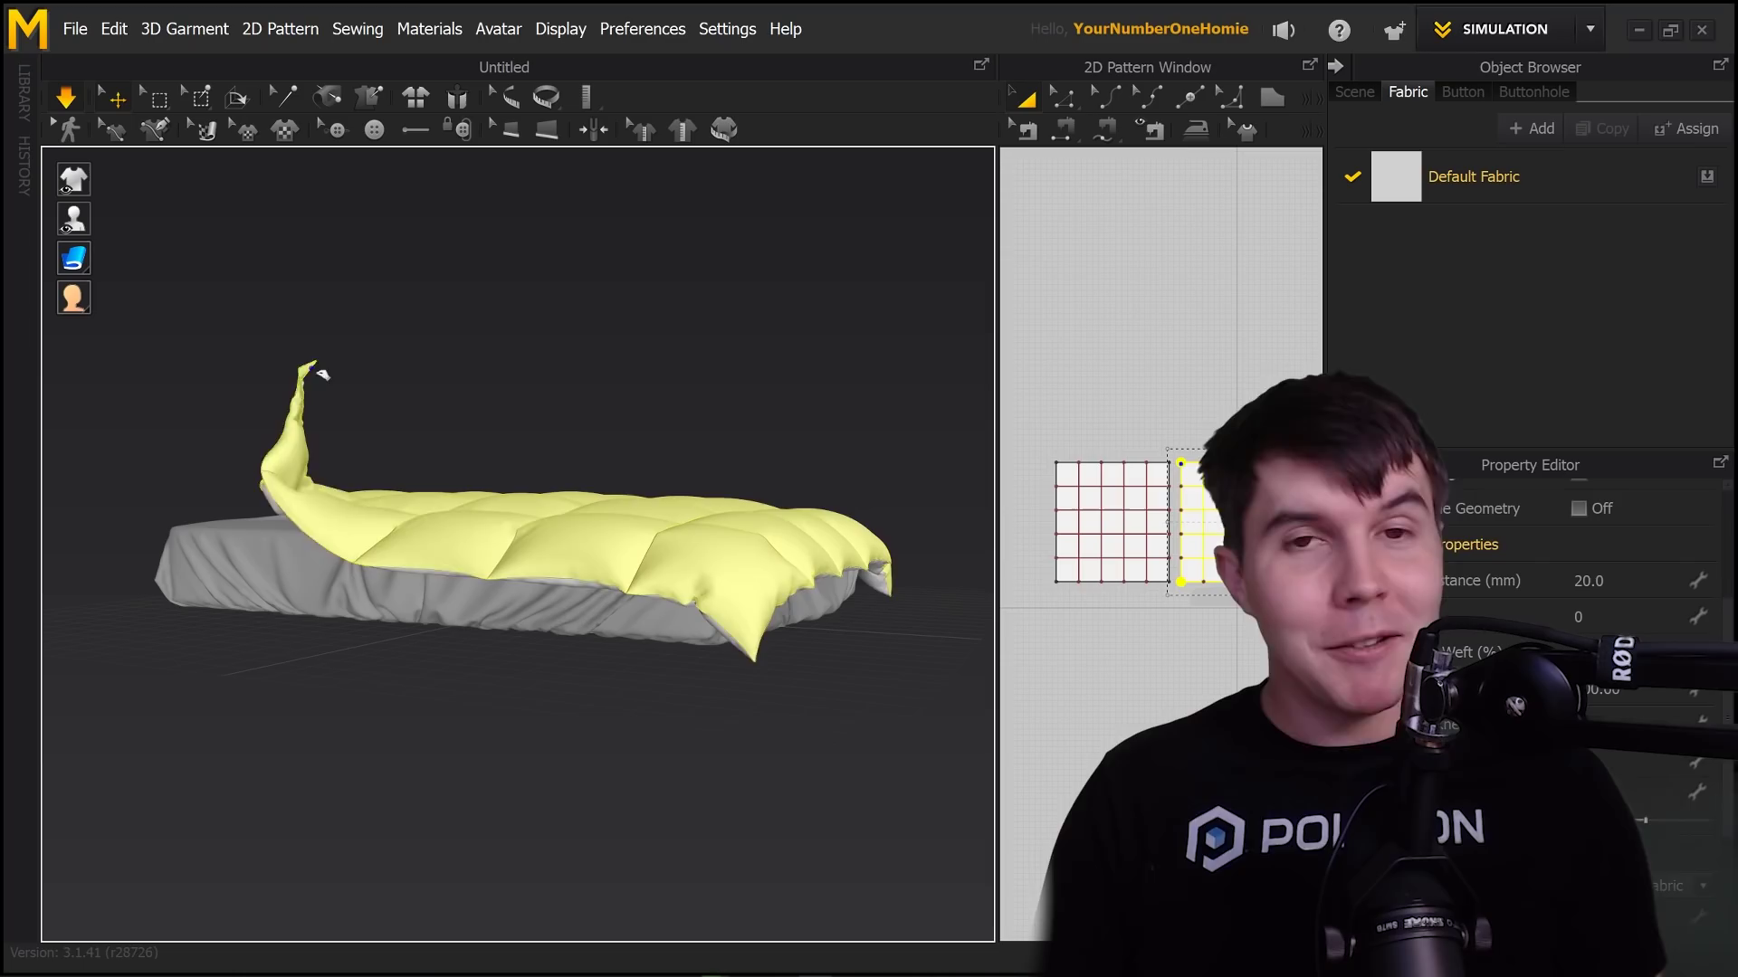
pyautogui.moveTo(457, 391); pyautogui.dragTo(480, 399)
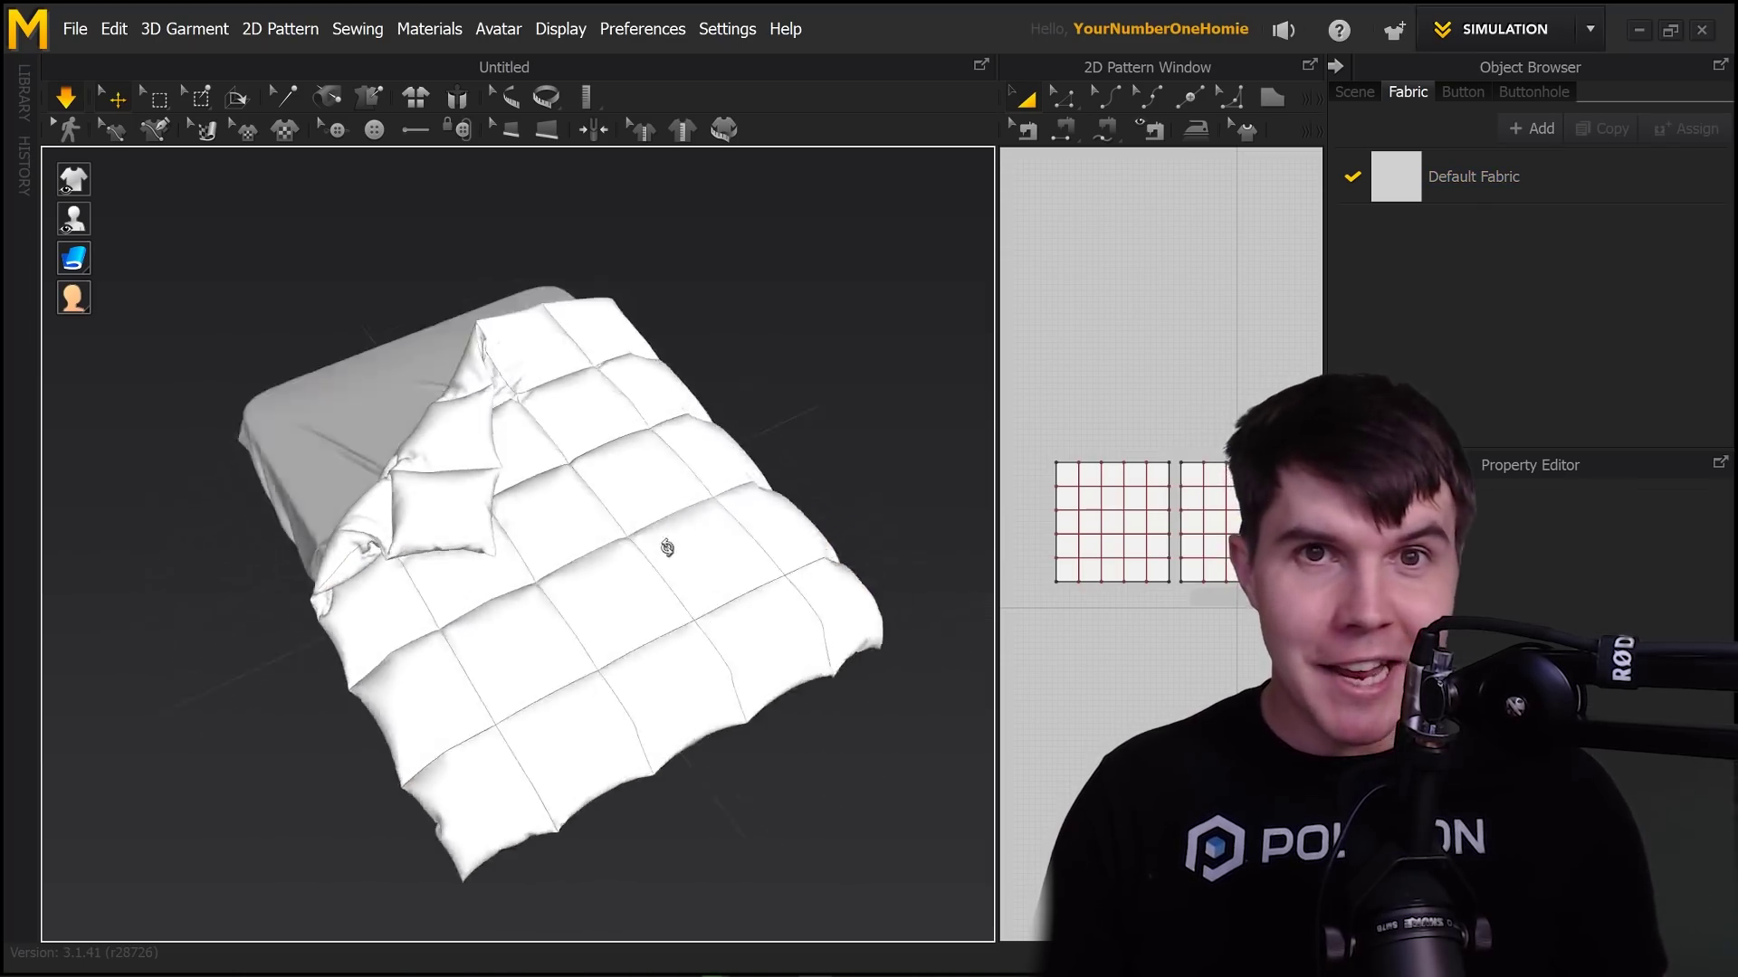
# - Change the colour of Default Fabric from white to a light grey
pyautogui.click(1519, 177)
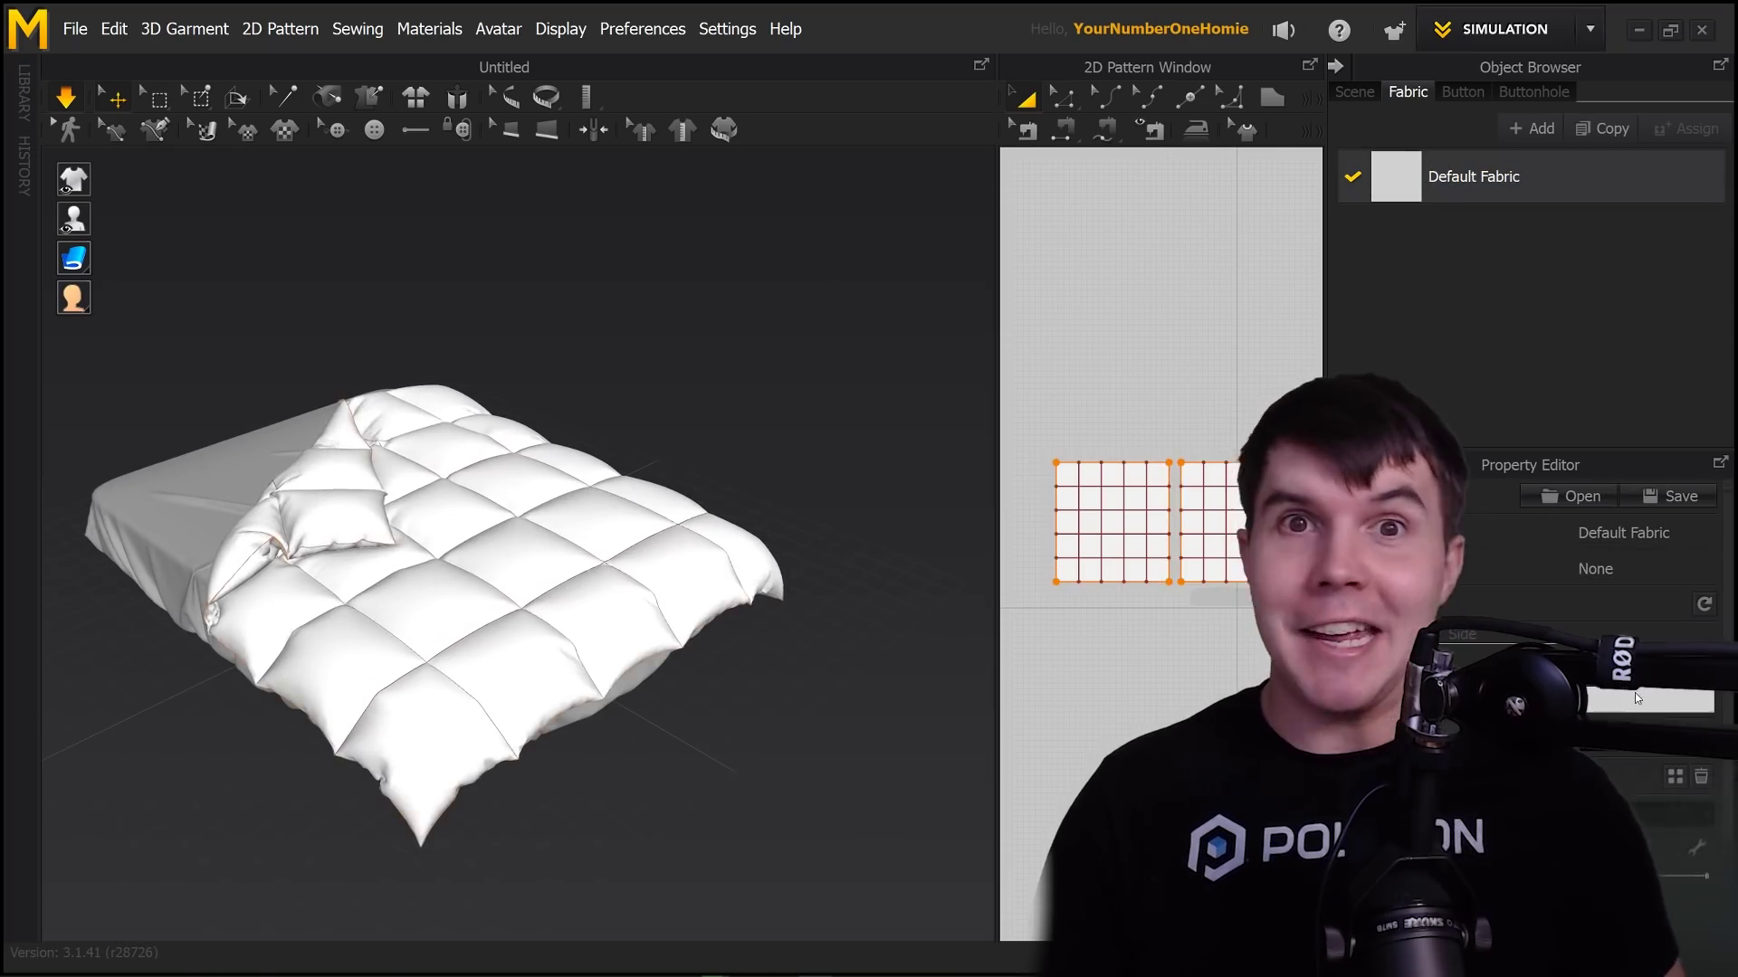
pyautogui.click(1656, 702)
pyautogui.click(803, 769)
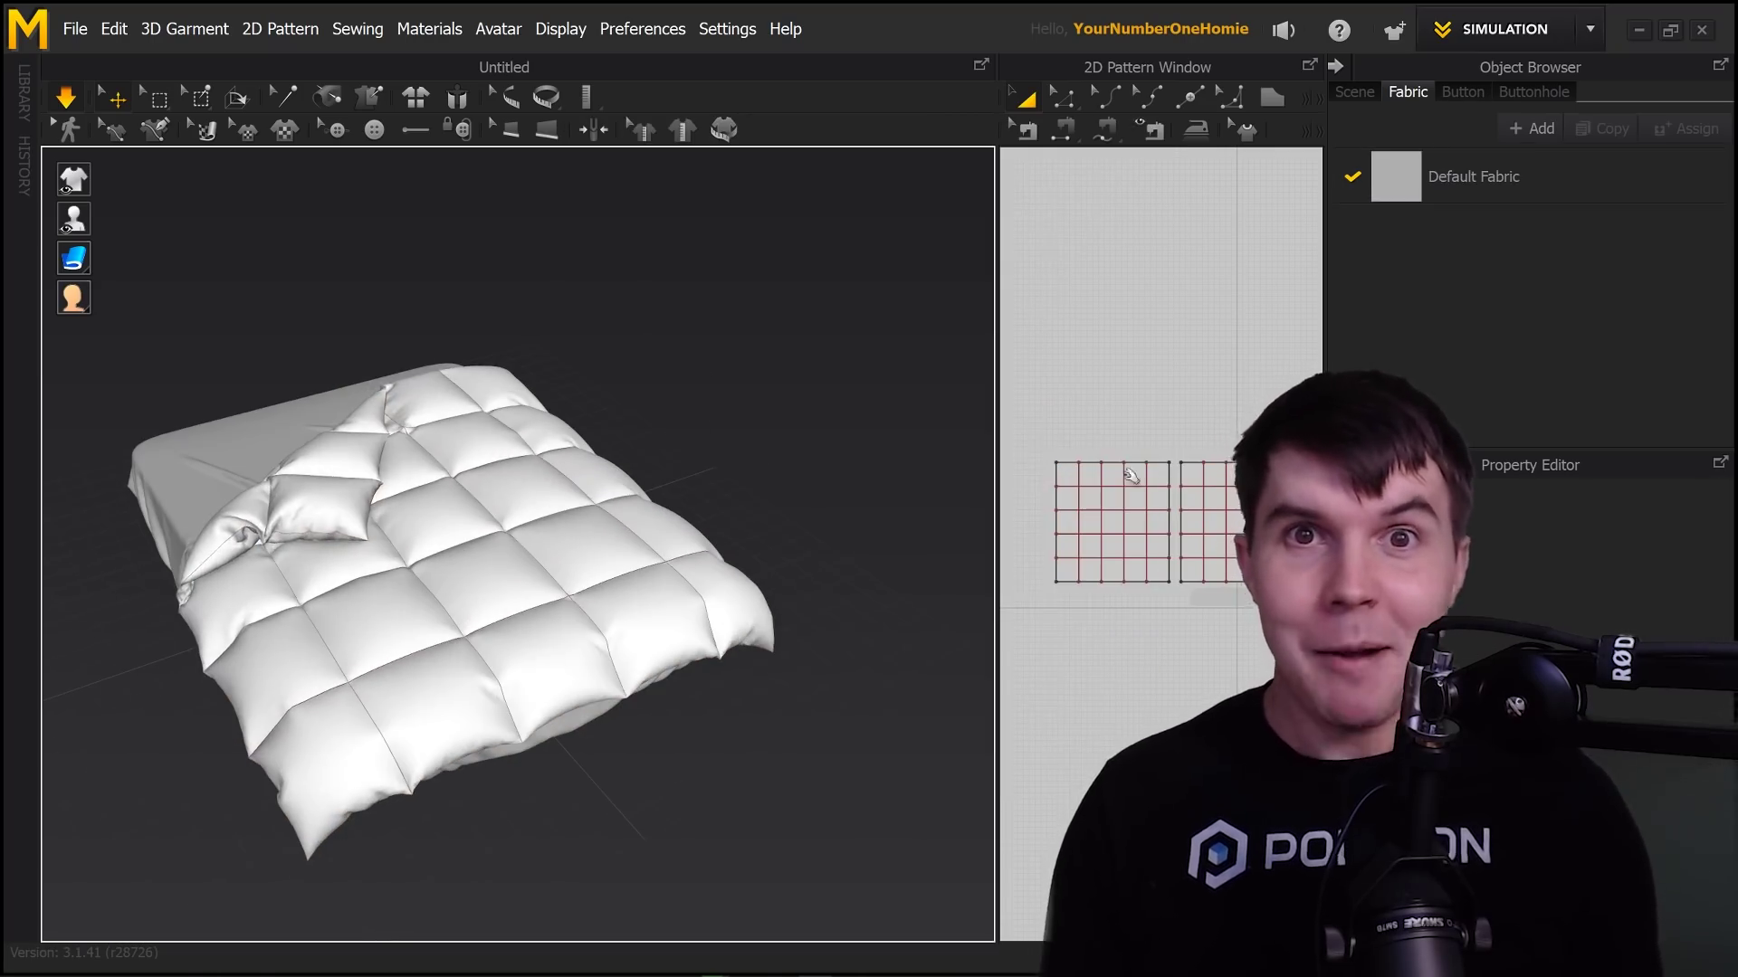
# - Adjust the simulation properties of both duvet patterns and let the duvet resettle on the bed
pyautogui.hotkey('ctrl', 'a')
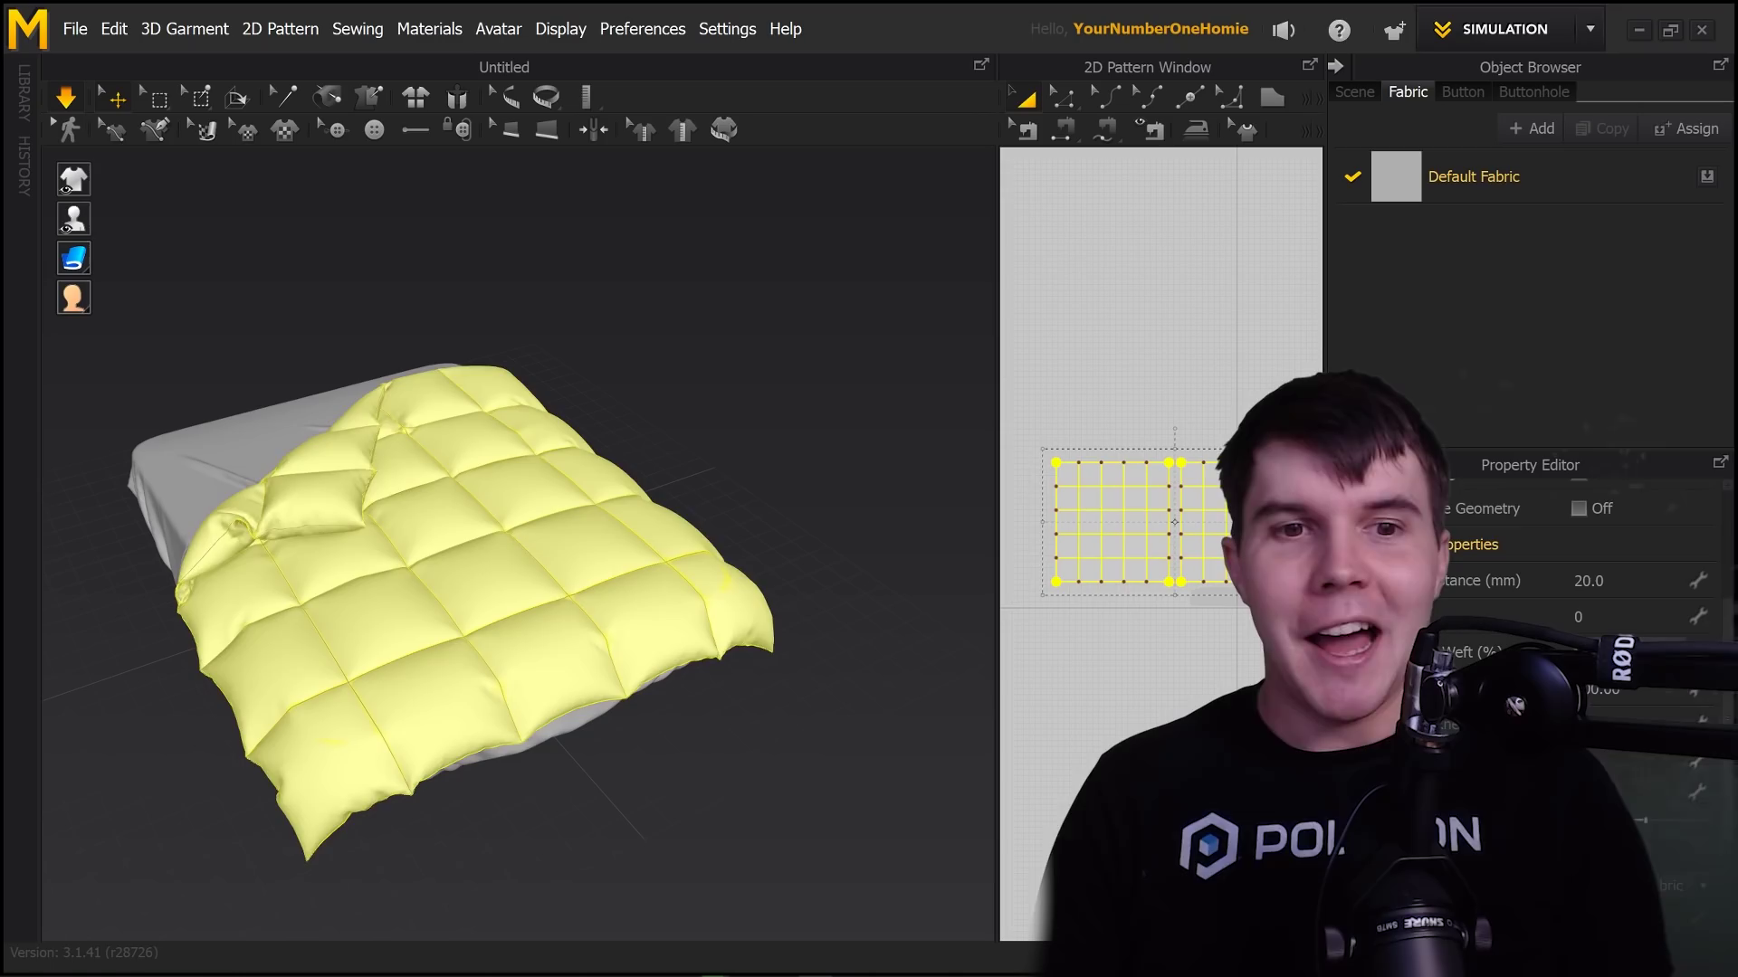
pyautogui.click(807, 438)
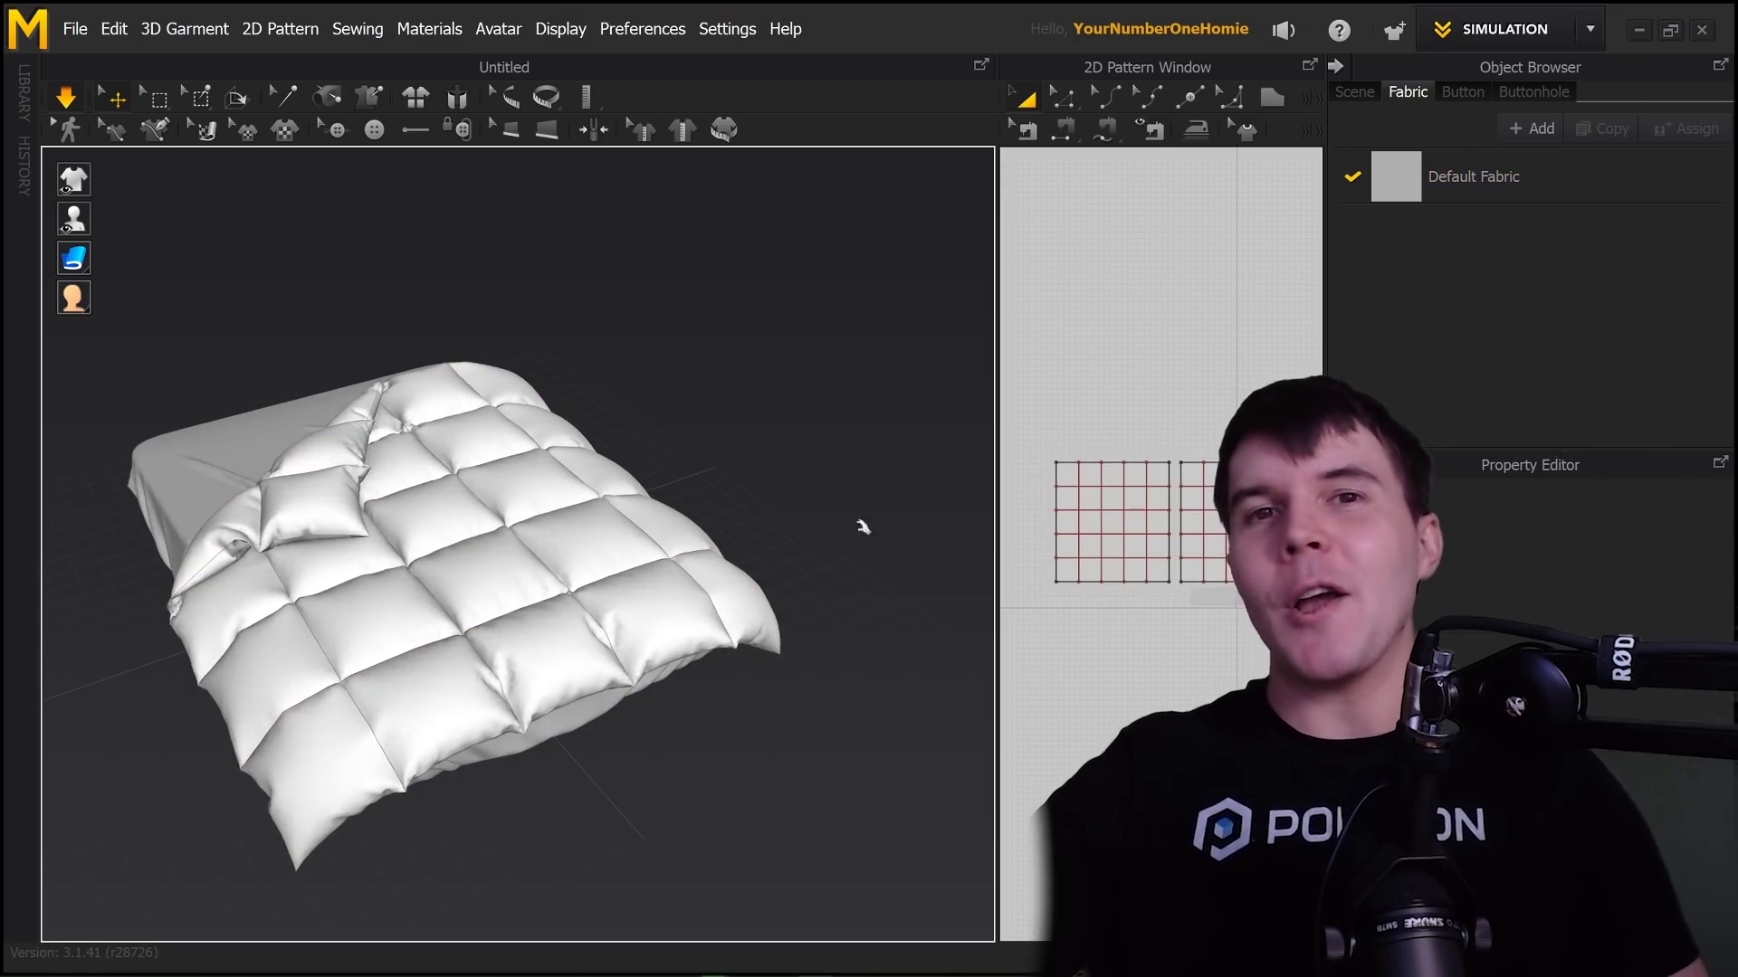
pyautogui.moveTo(688, 624); pyautogui.dragTo(485, 639, button='right')
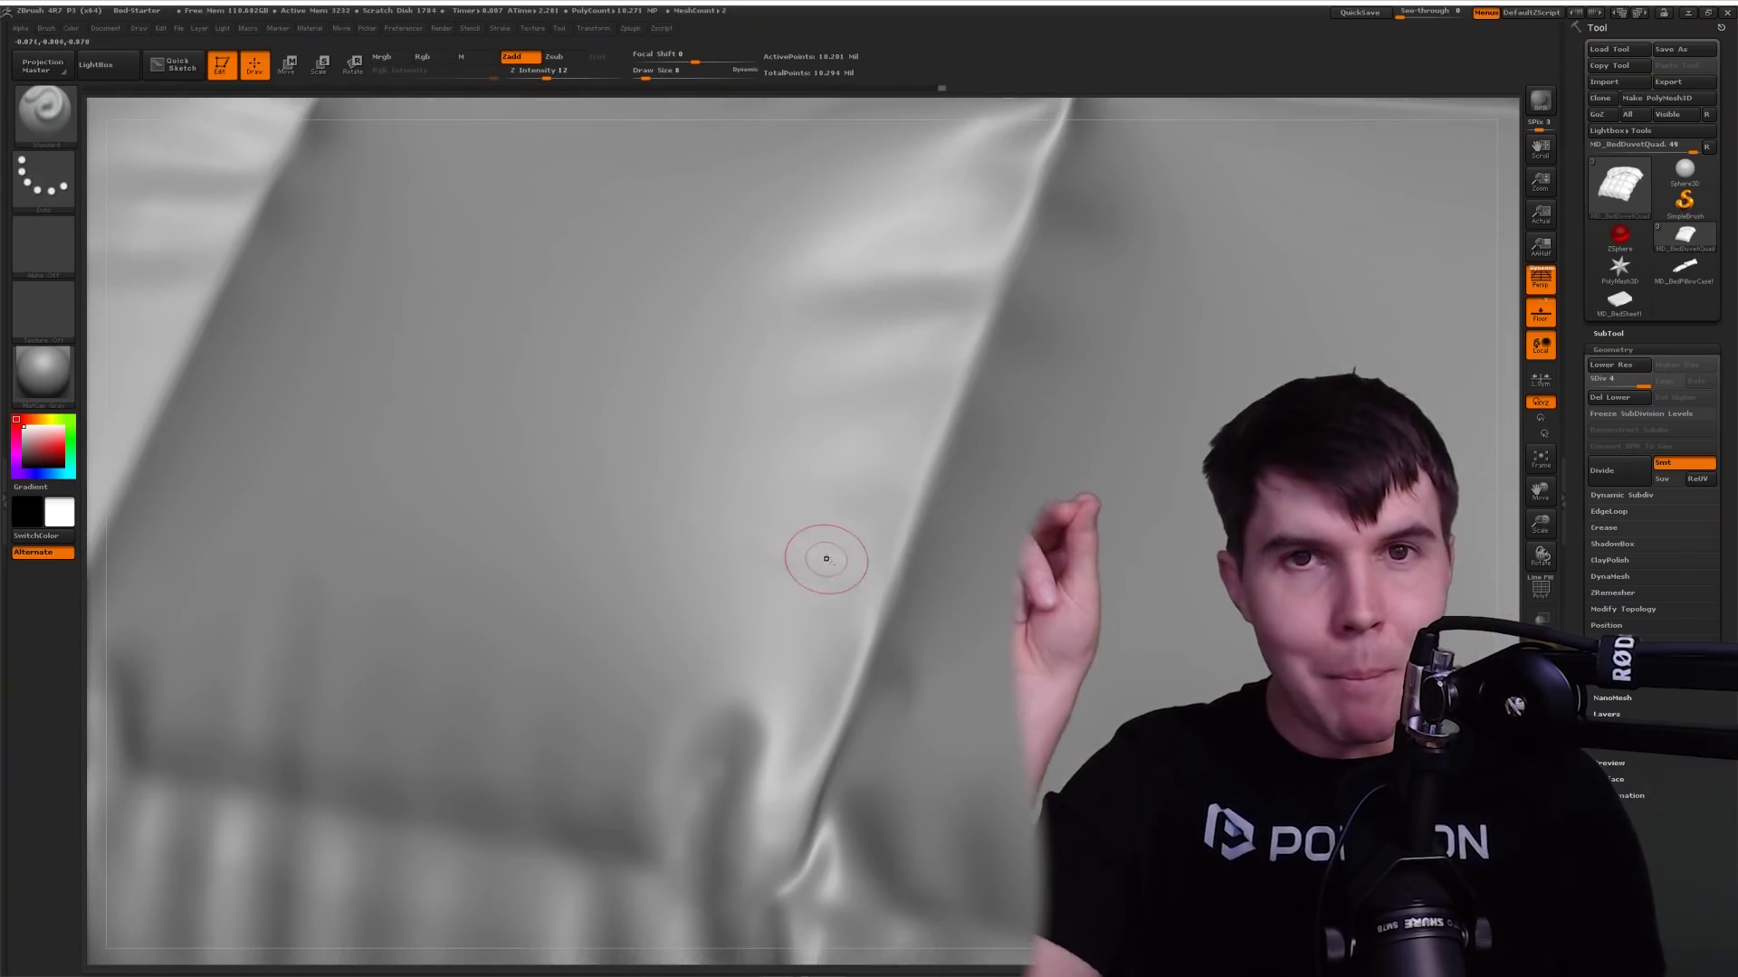
# - In ZBrush, sculpt a row of short wrinkles by hand along the edge of a duvet panel beside its seam
pyautogui.moveTo(800, 562); pyautogui.dragTo(860, 582)
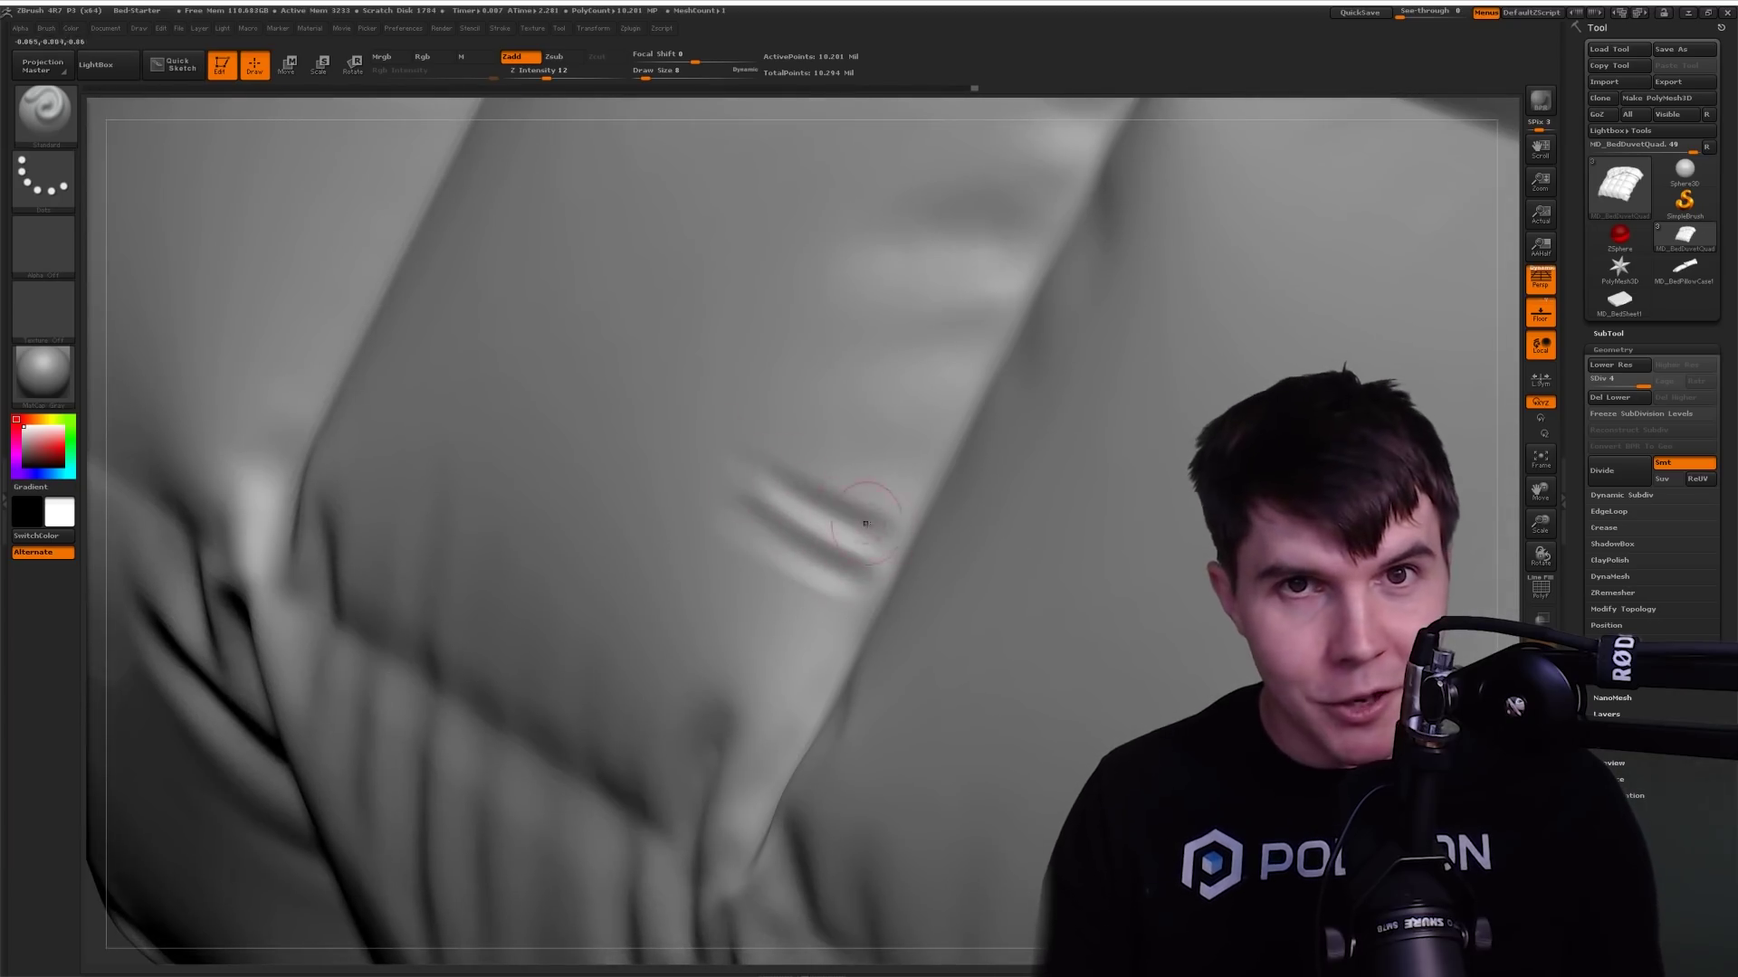
pyautogui.moveTo(900, 480); pyautogui.dragTo(789, 425)
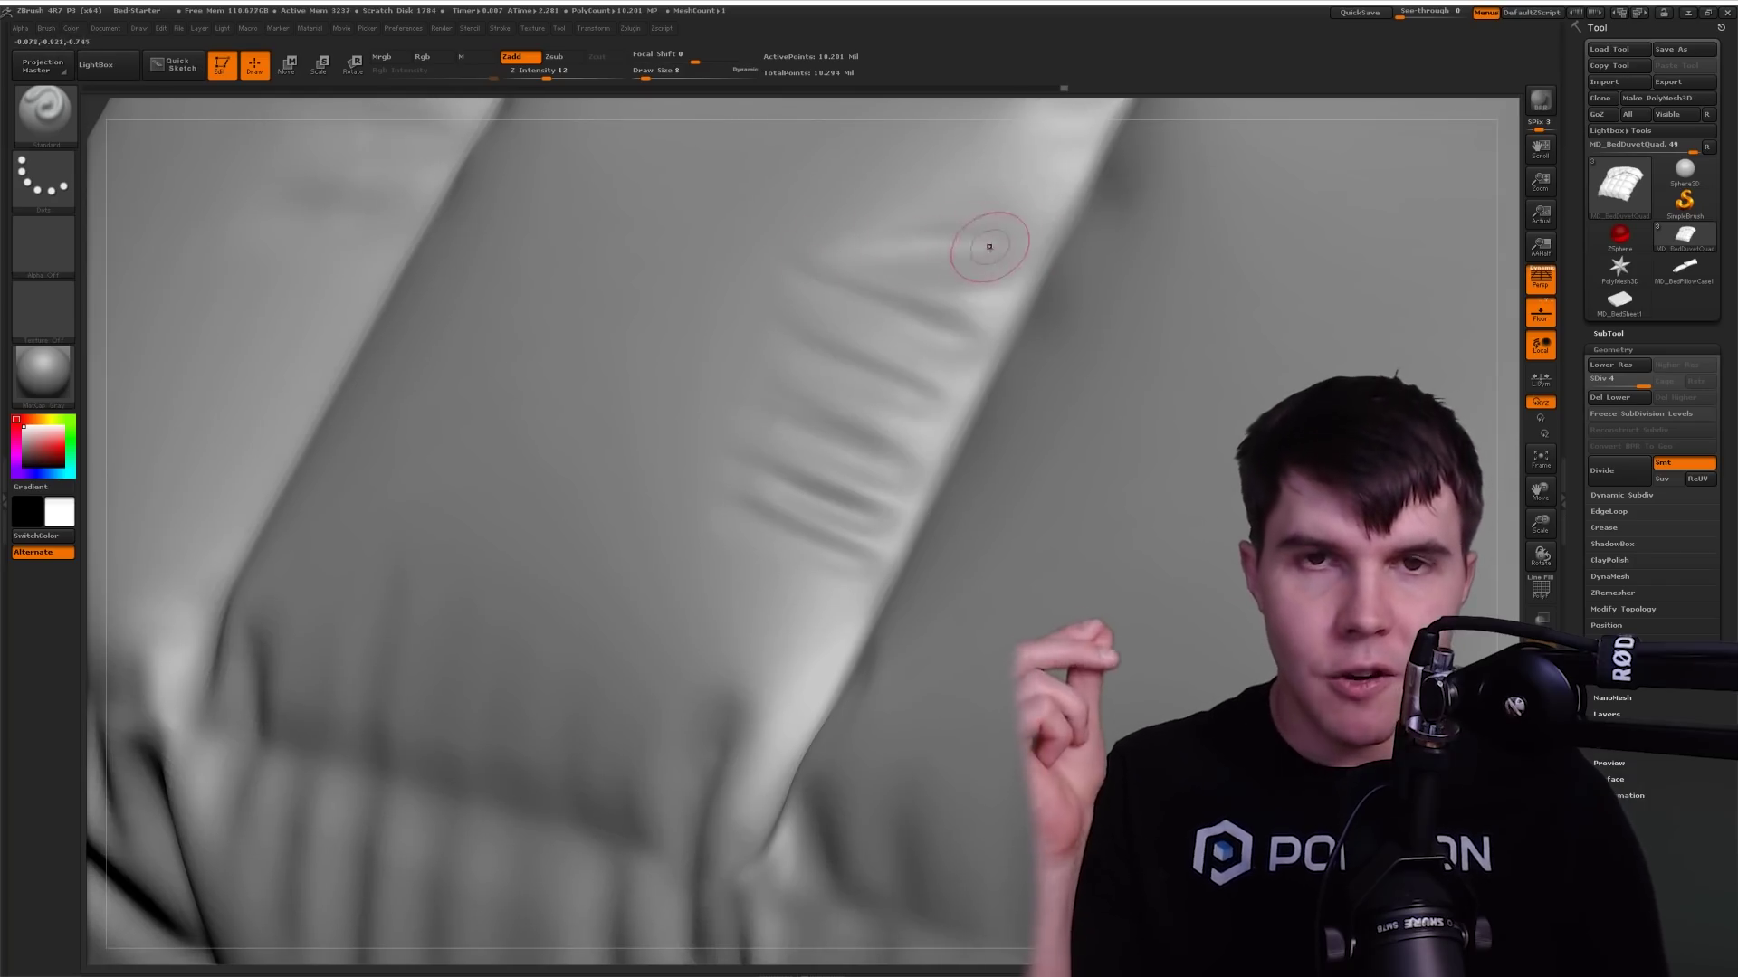
pyautogui.moveTo(989, 241)
pyautogui.mouseDown(button='right')
pyautogui.moveTo(1009, 434)
pyautogui.moveTo(944, 465)
pyautogui.mouseUp(button='right')
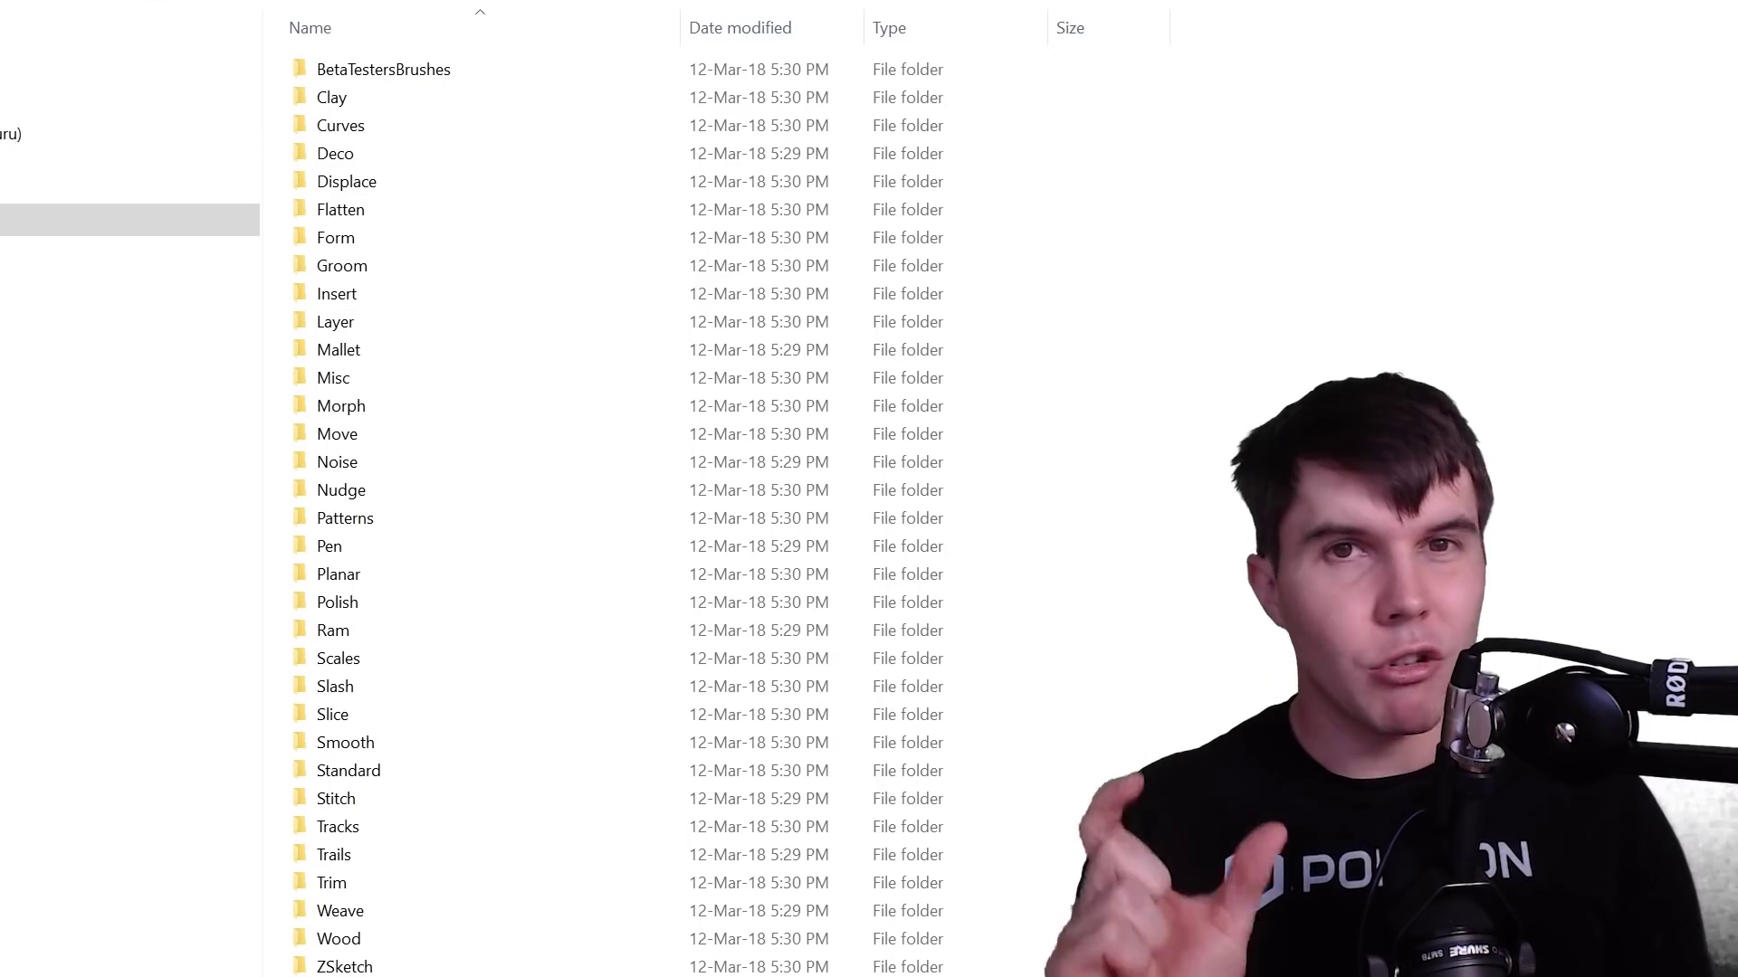
# - In File Explorer, create a new folder named Fabric among the ZBrush brush folders
pyautogui.hotkey('ctrl', 'shift', 'n')
pyautogui.write('Fabric')
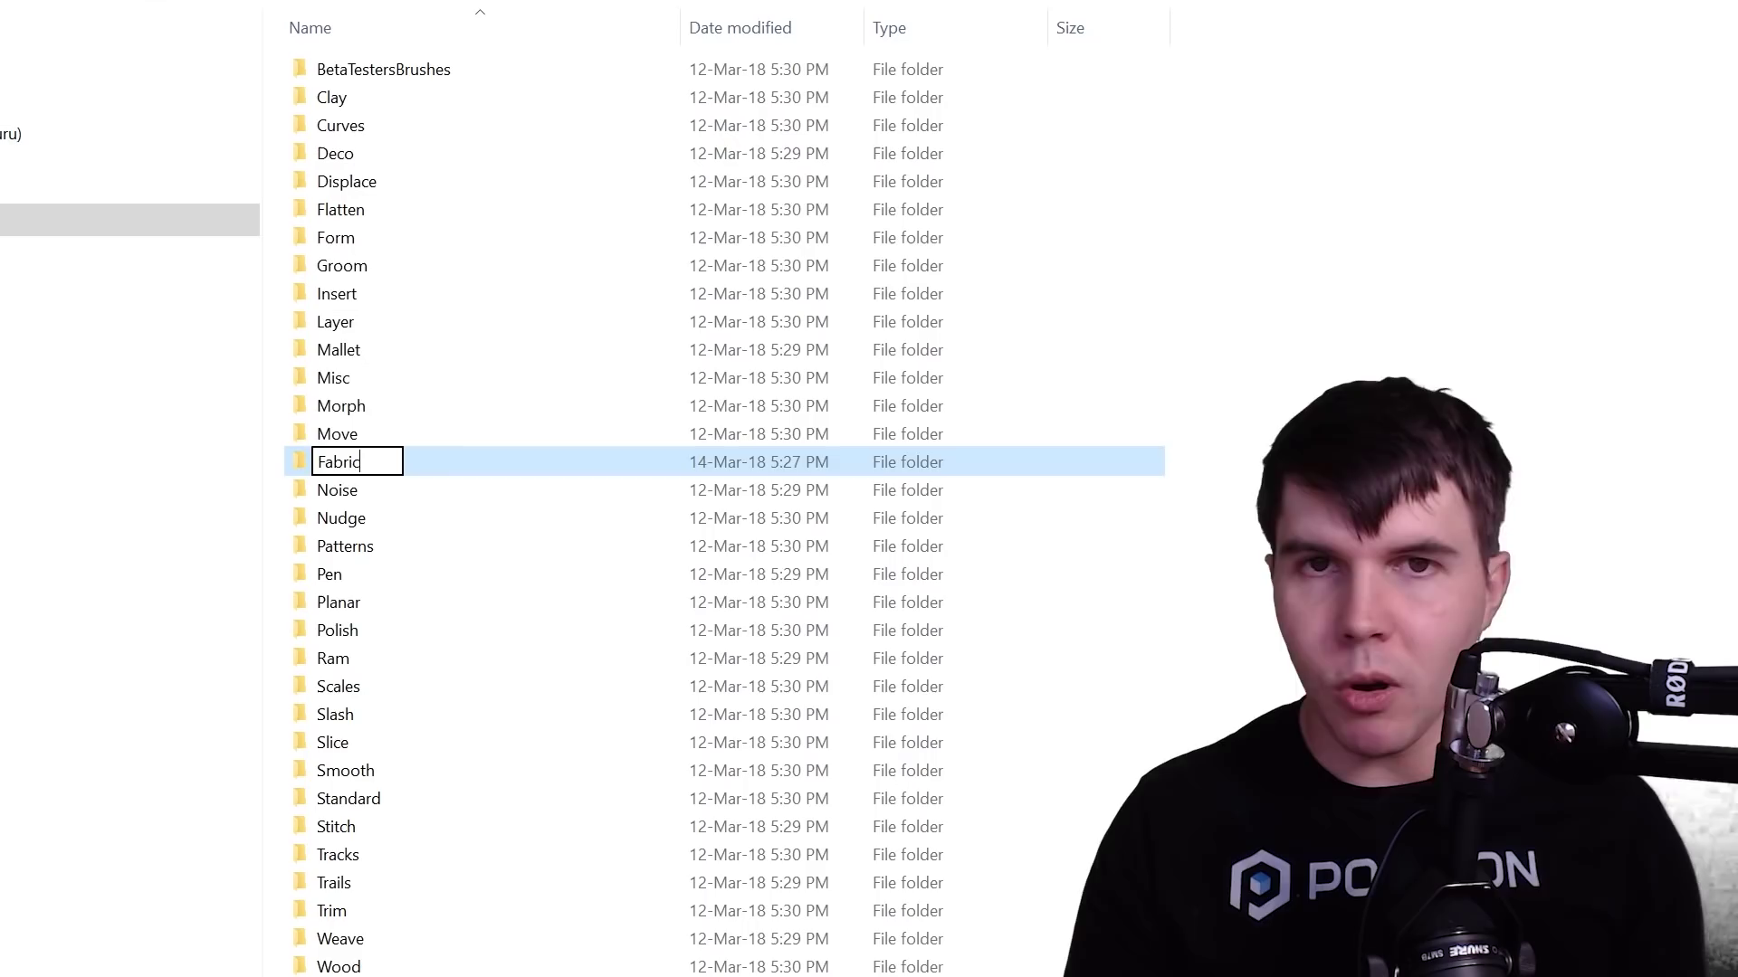
pyautogui.press('Return')
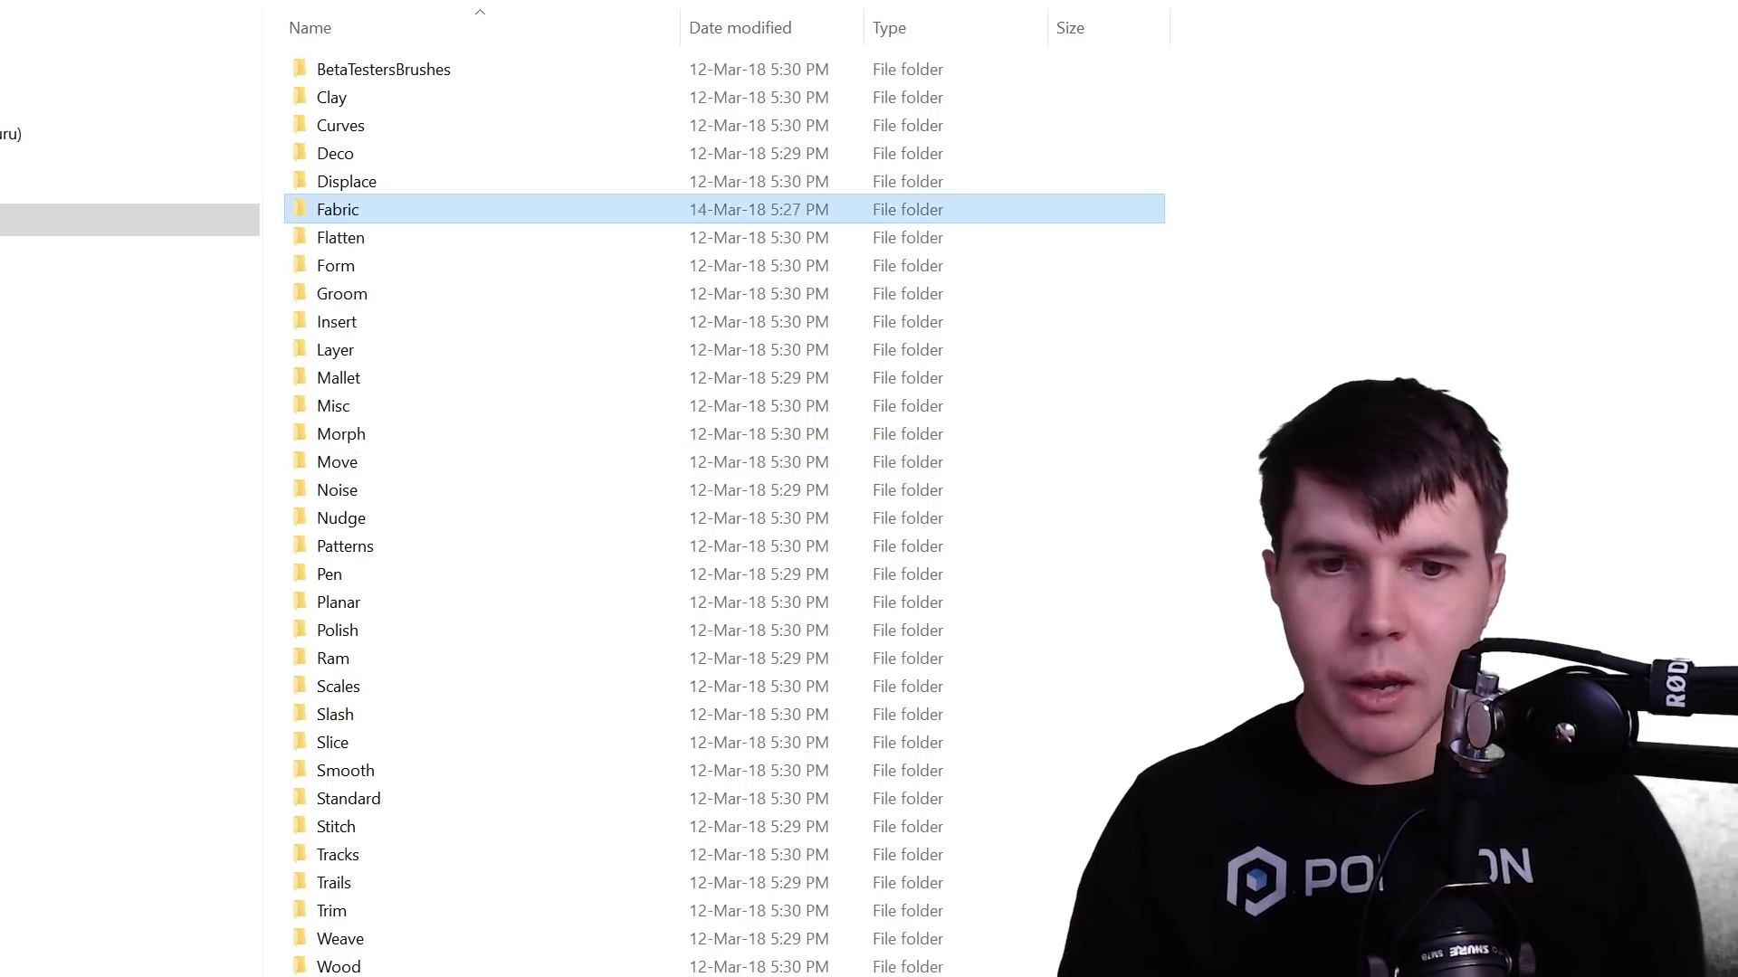
# - Open the Fabric folder and paste the copied ScannedWrinkle, Seam, Sheet and other fabric brush files into it
pyautogui.press('Return')
pyautogui.rightClick(399, 202)
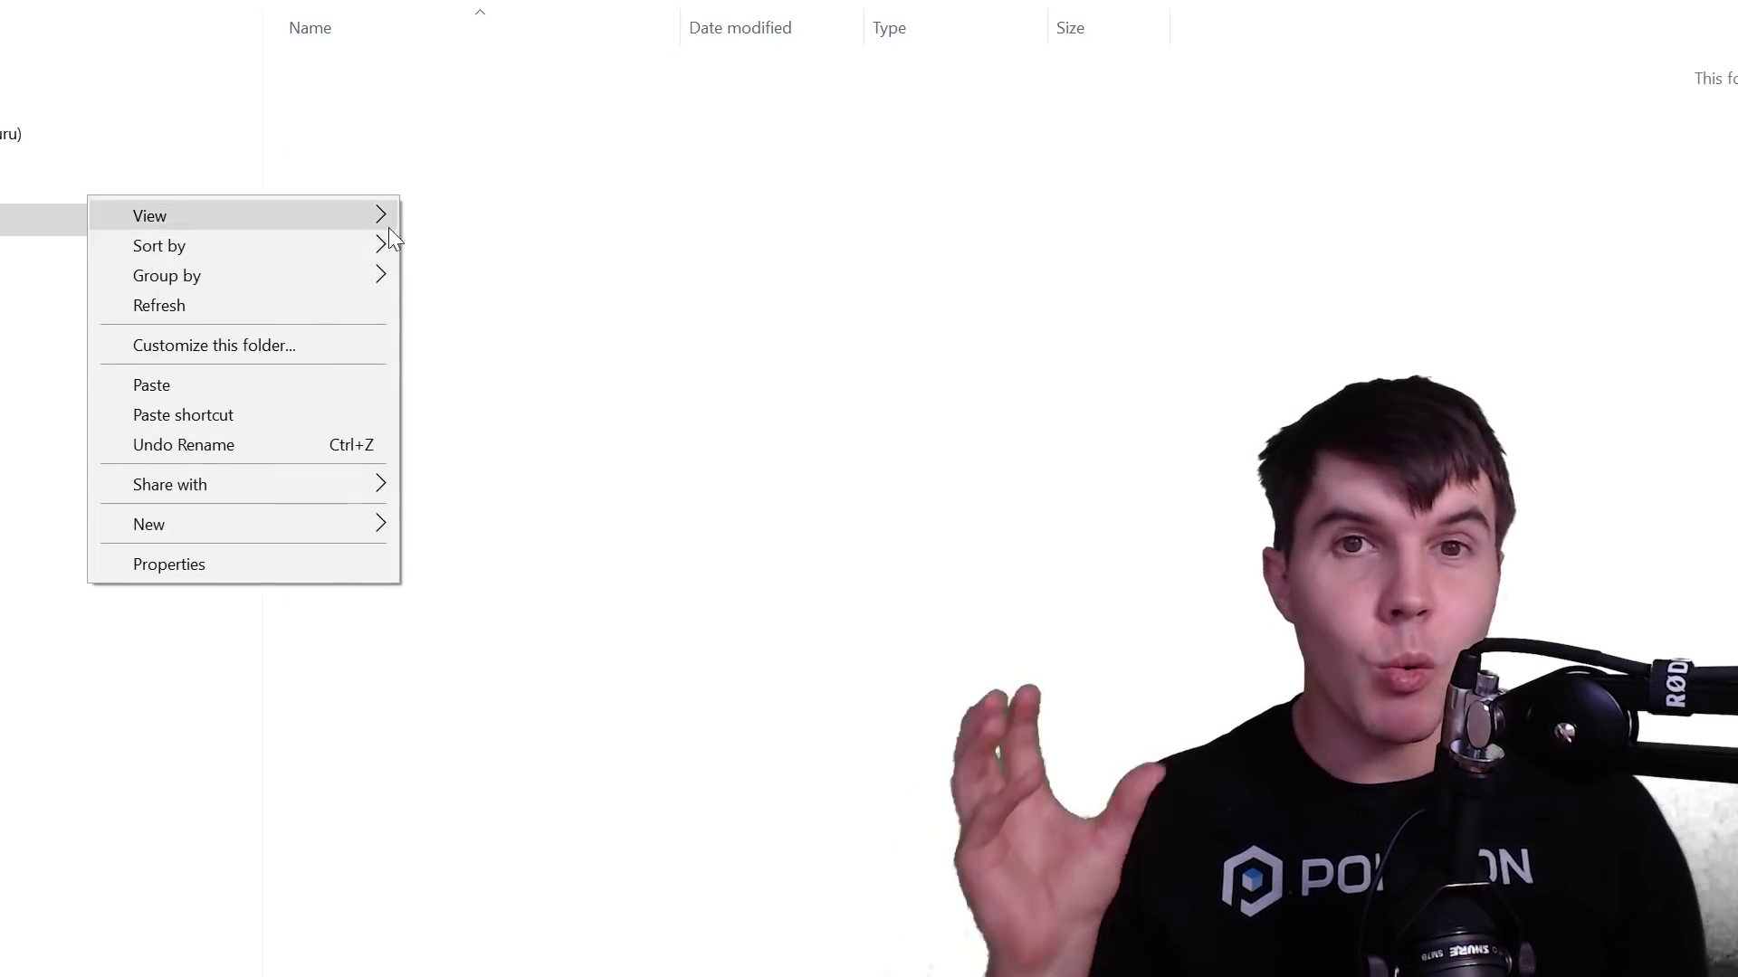
pyautogui.click(285, 389)
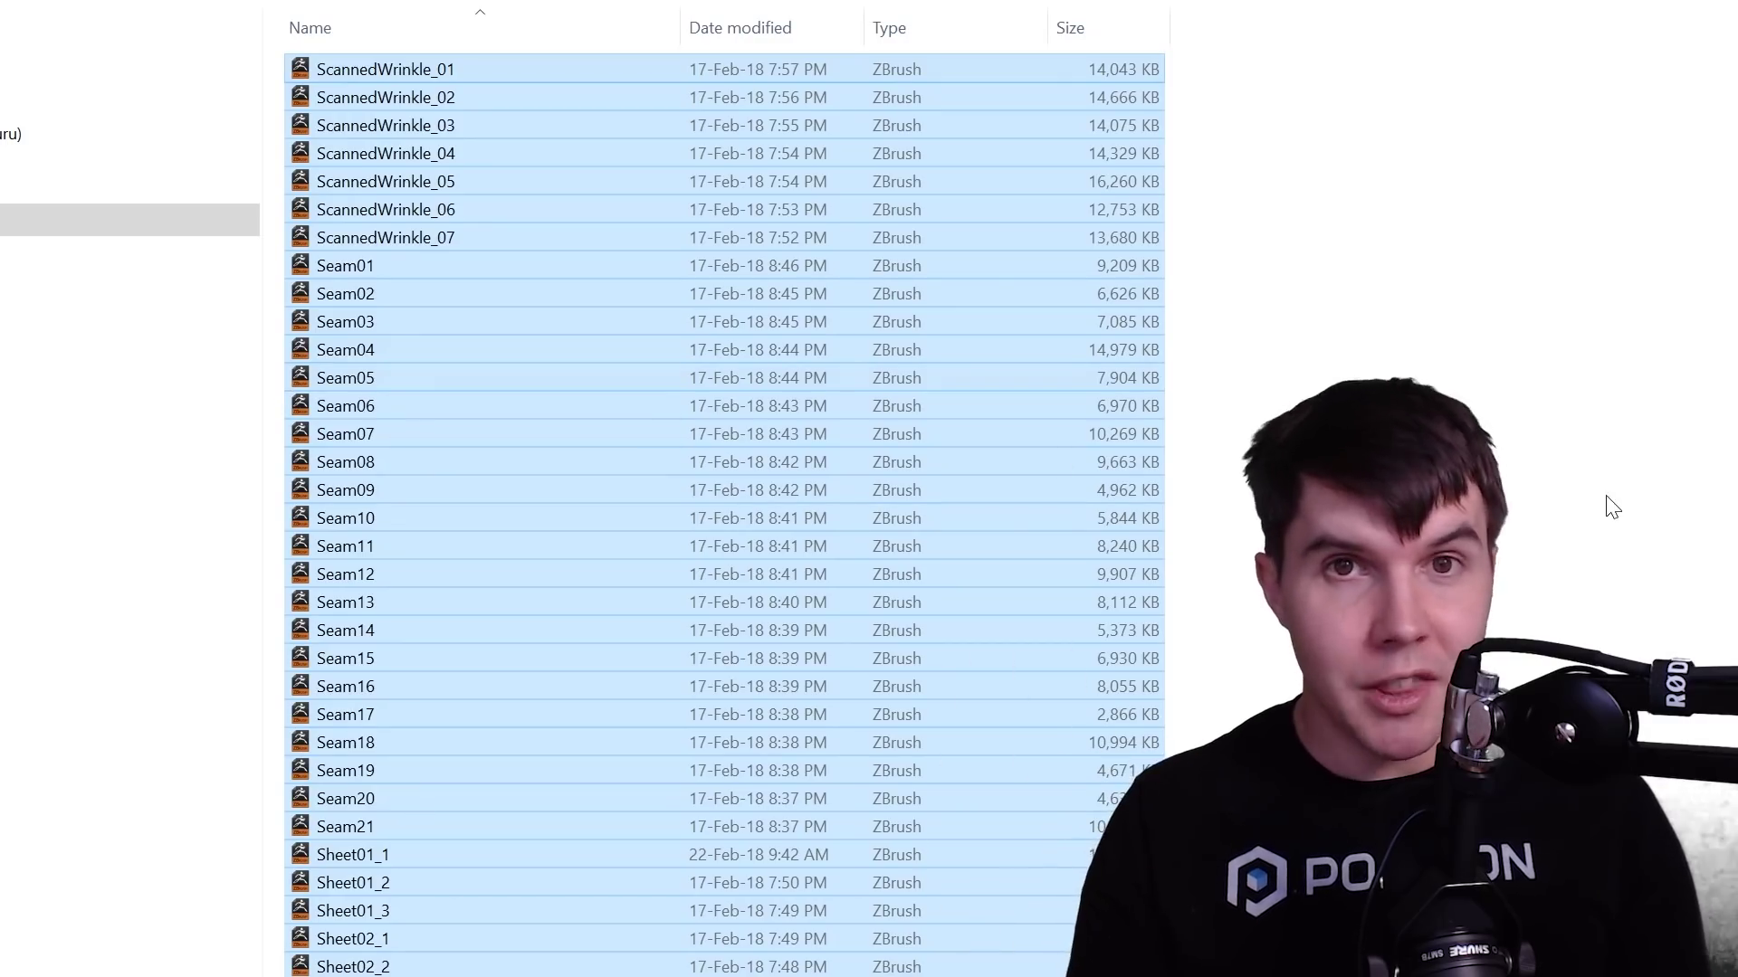
pyautogui.press('Escape')
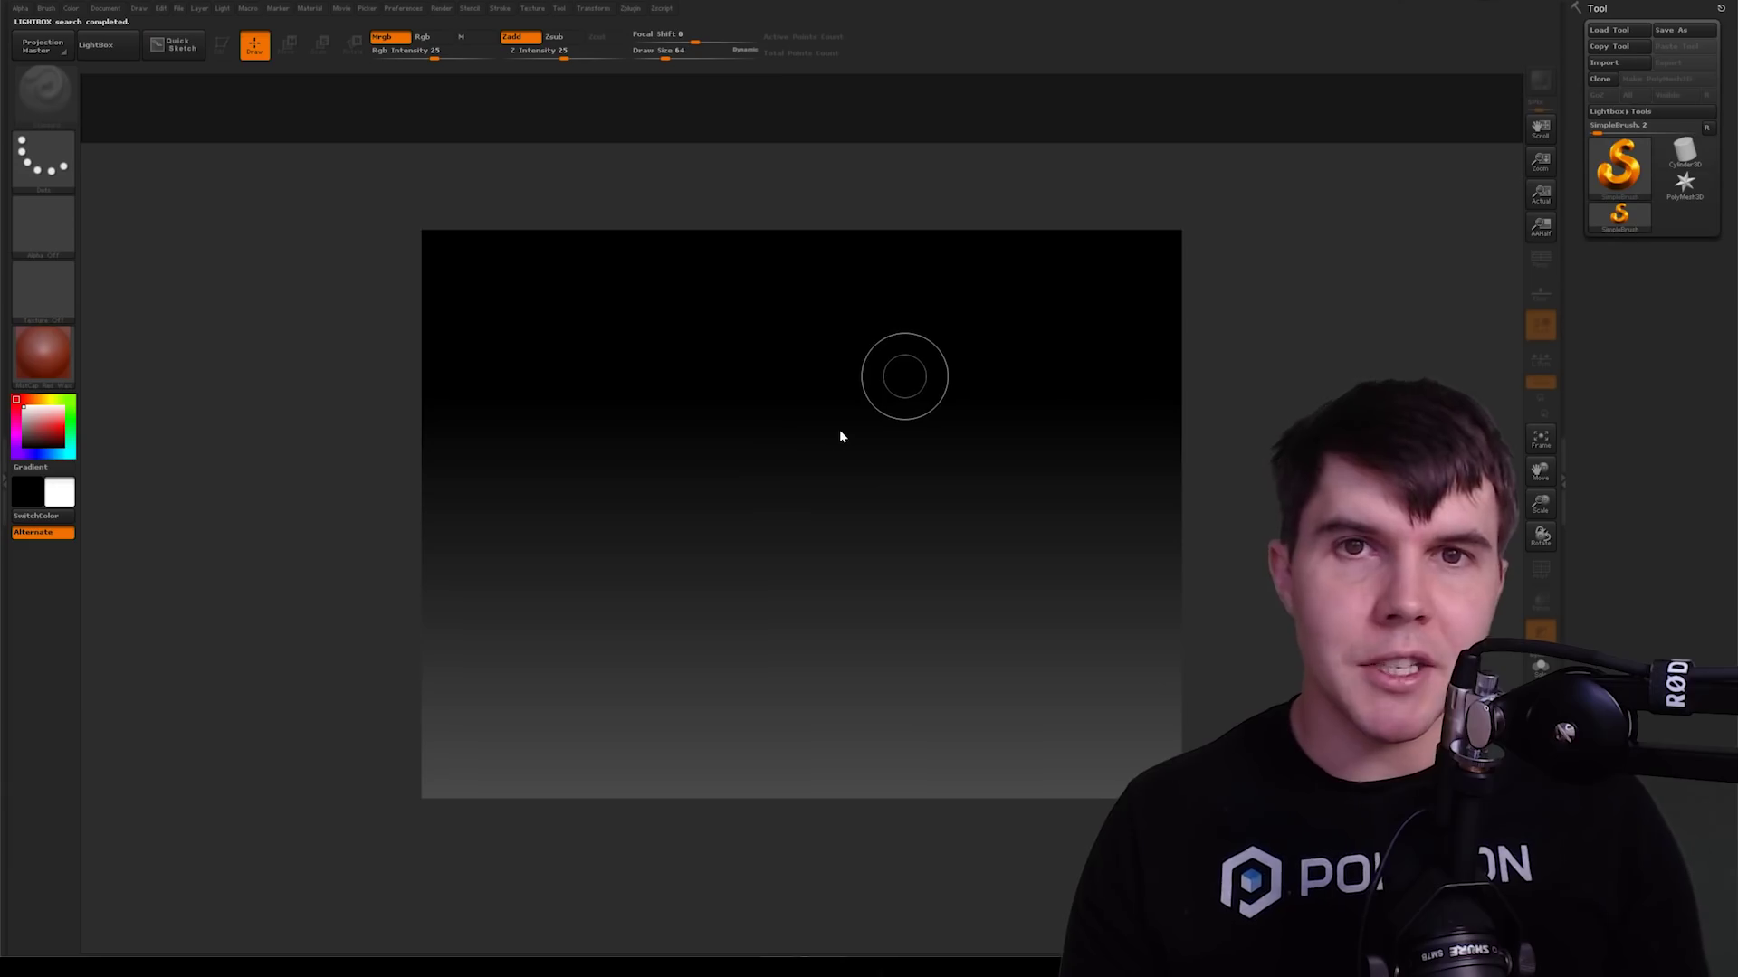
# - In ZBrush, open the Fabric brush folder in LightBox
pyautogui.press(',')
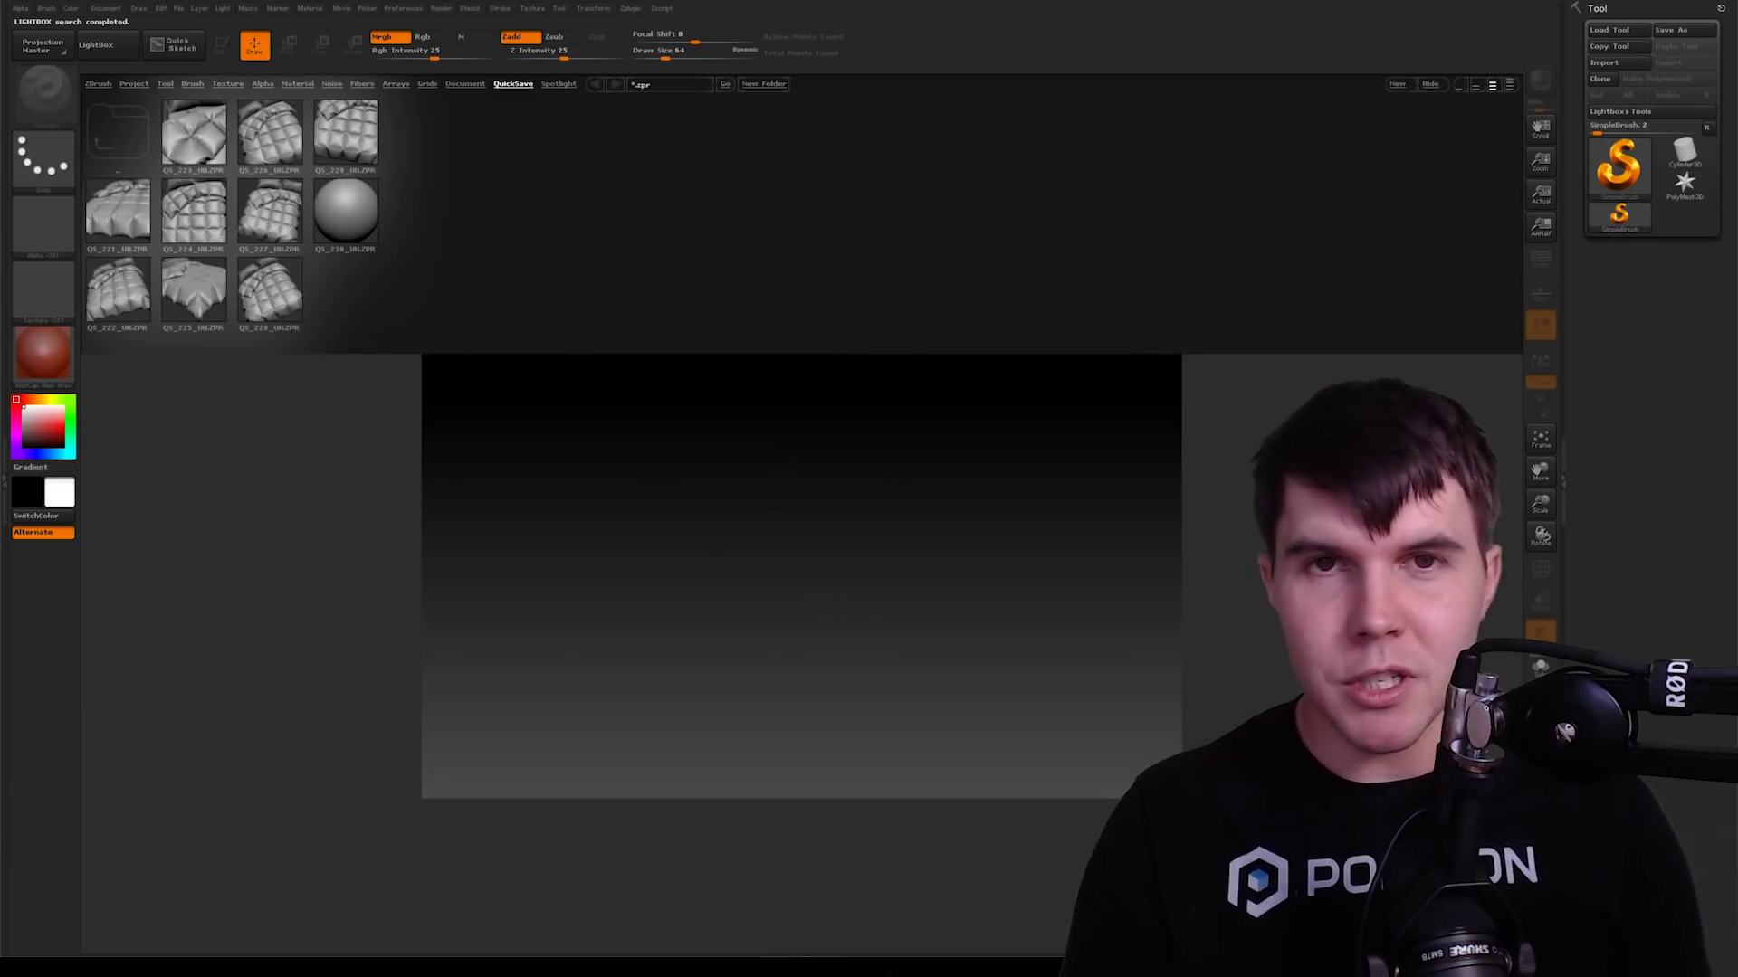
pyautogui.click(193, 84)
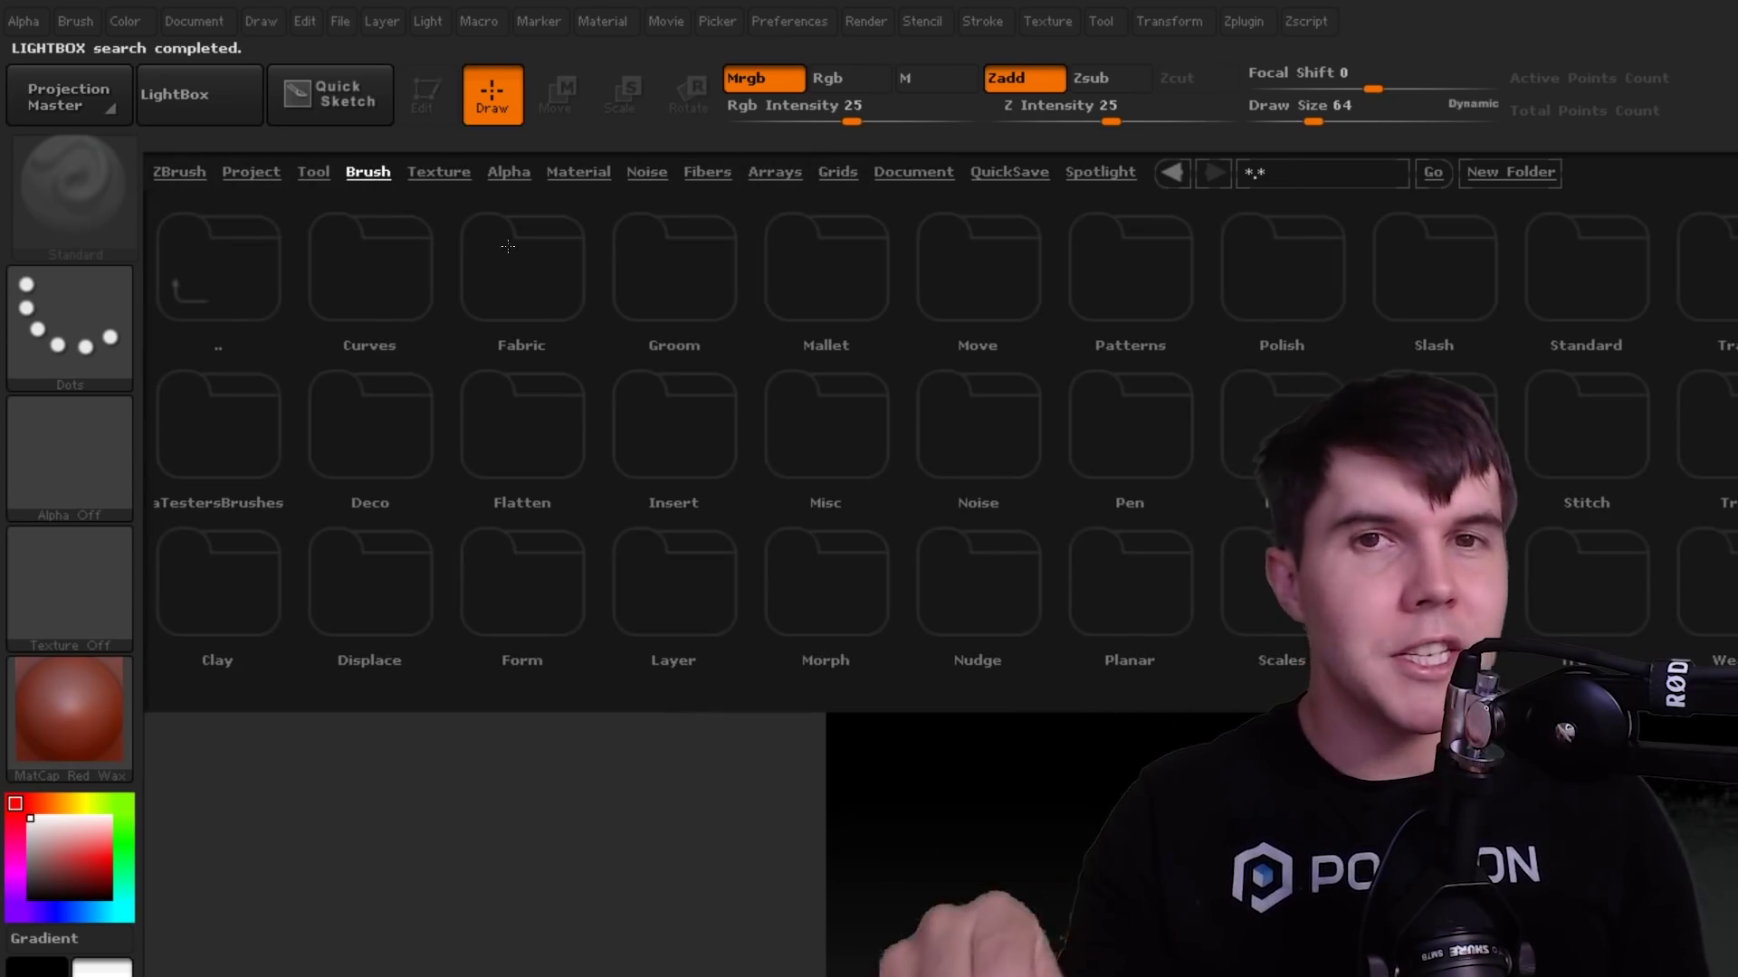
pyautogui.click(530, 274)
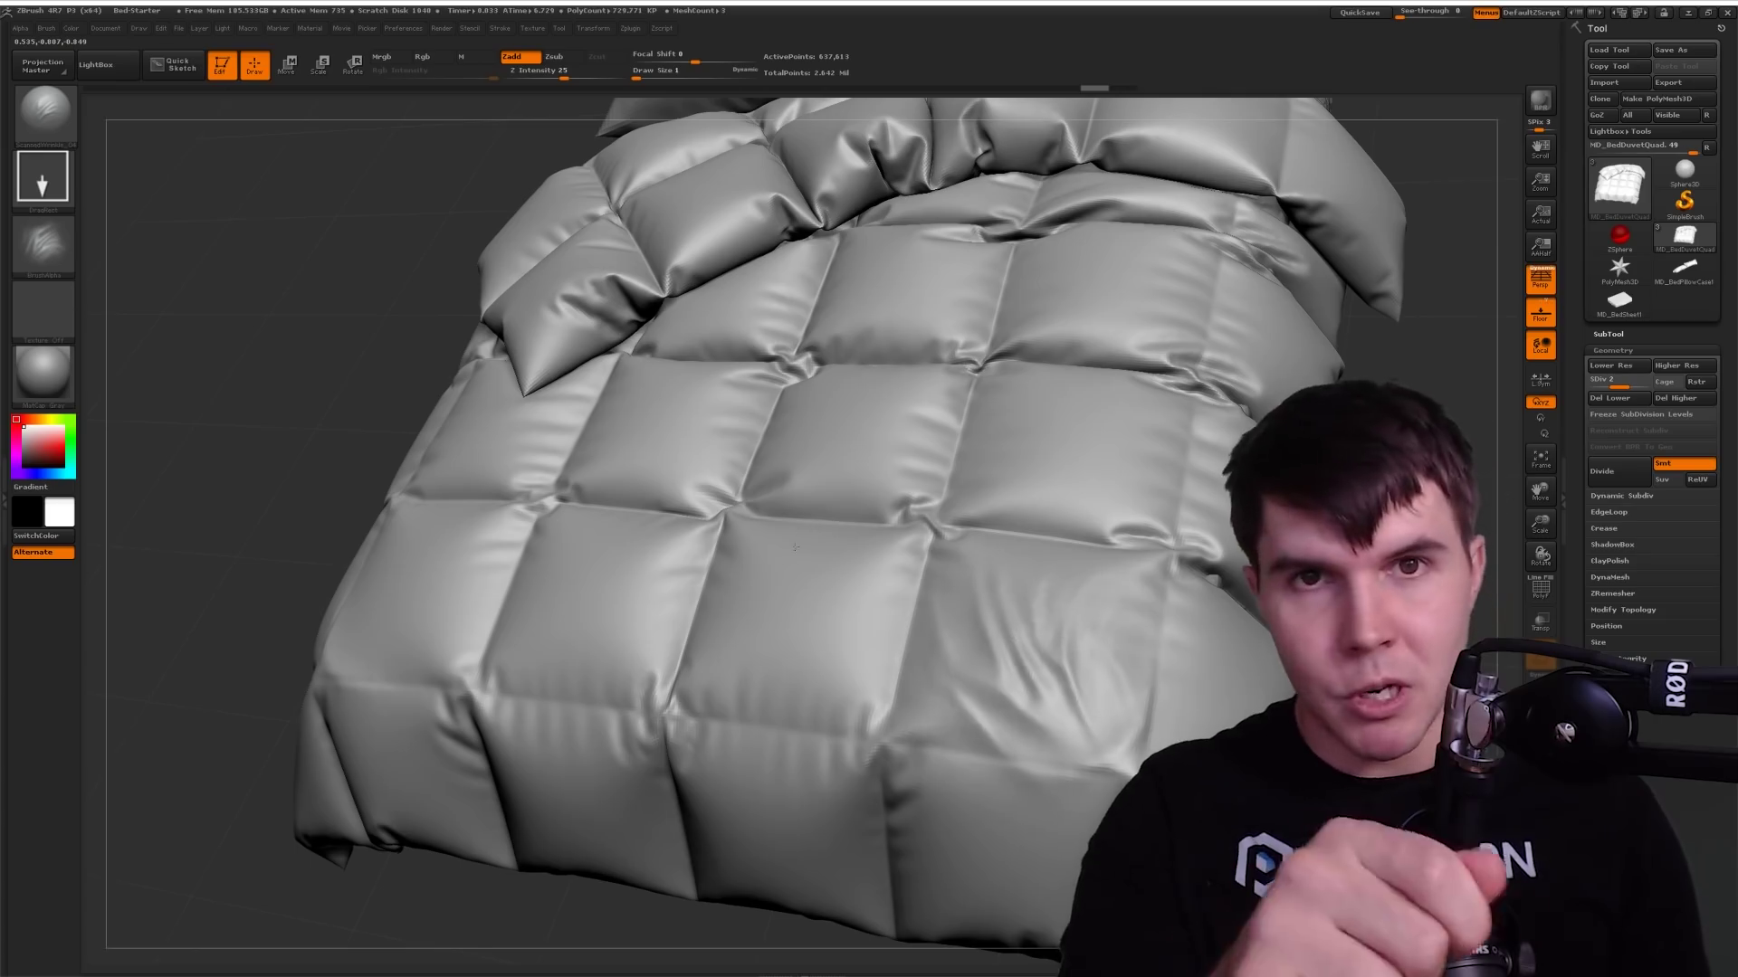
# - Select the Standard brush and add fabric wrinkle detail to the duvet's quilted panels
pyautogui.moveTo(924, 614); pyautogui.dragTo(917, 568)
pyautogui.moveTo(916, 568); pyautogui.dragTo(915, 586, button='right')
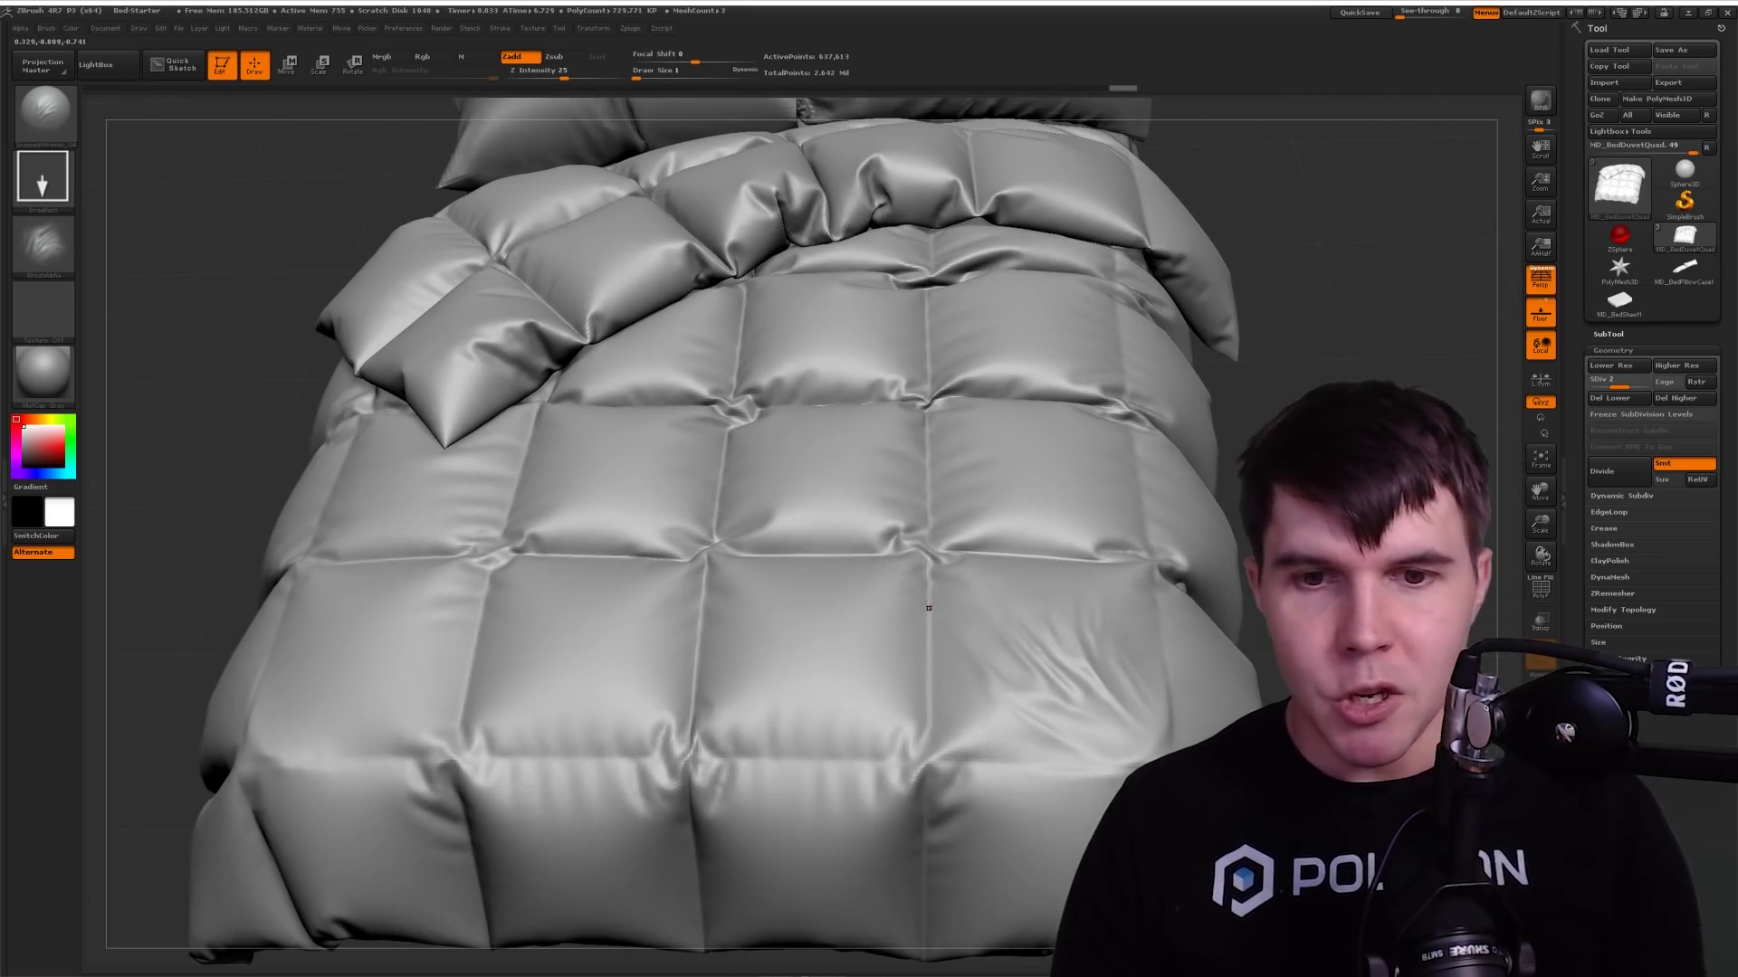
pyautogui.press('b')
pyautogui.press('s')
pyautogui.press('t')
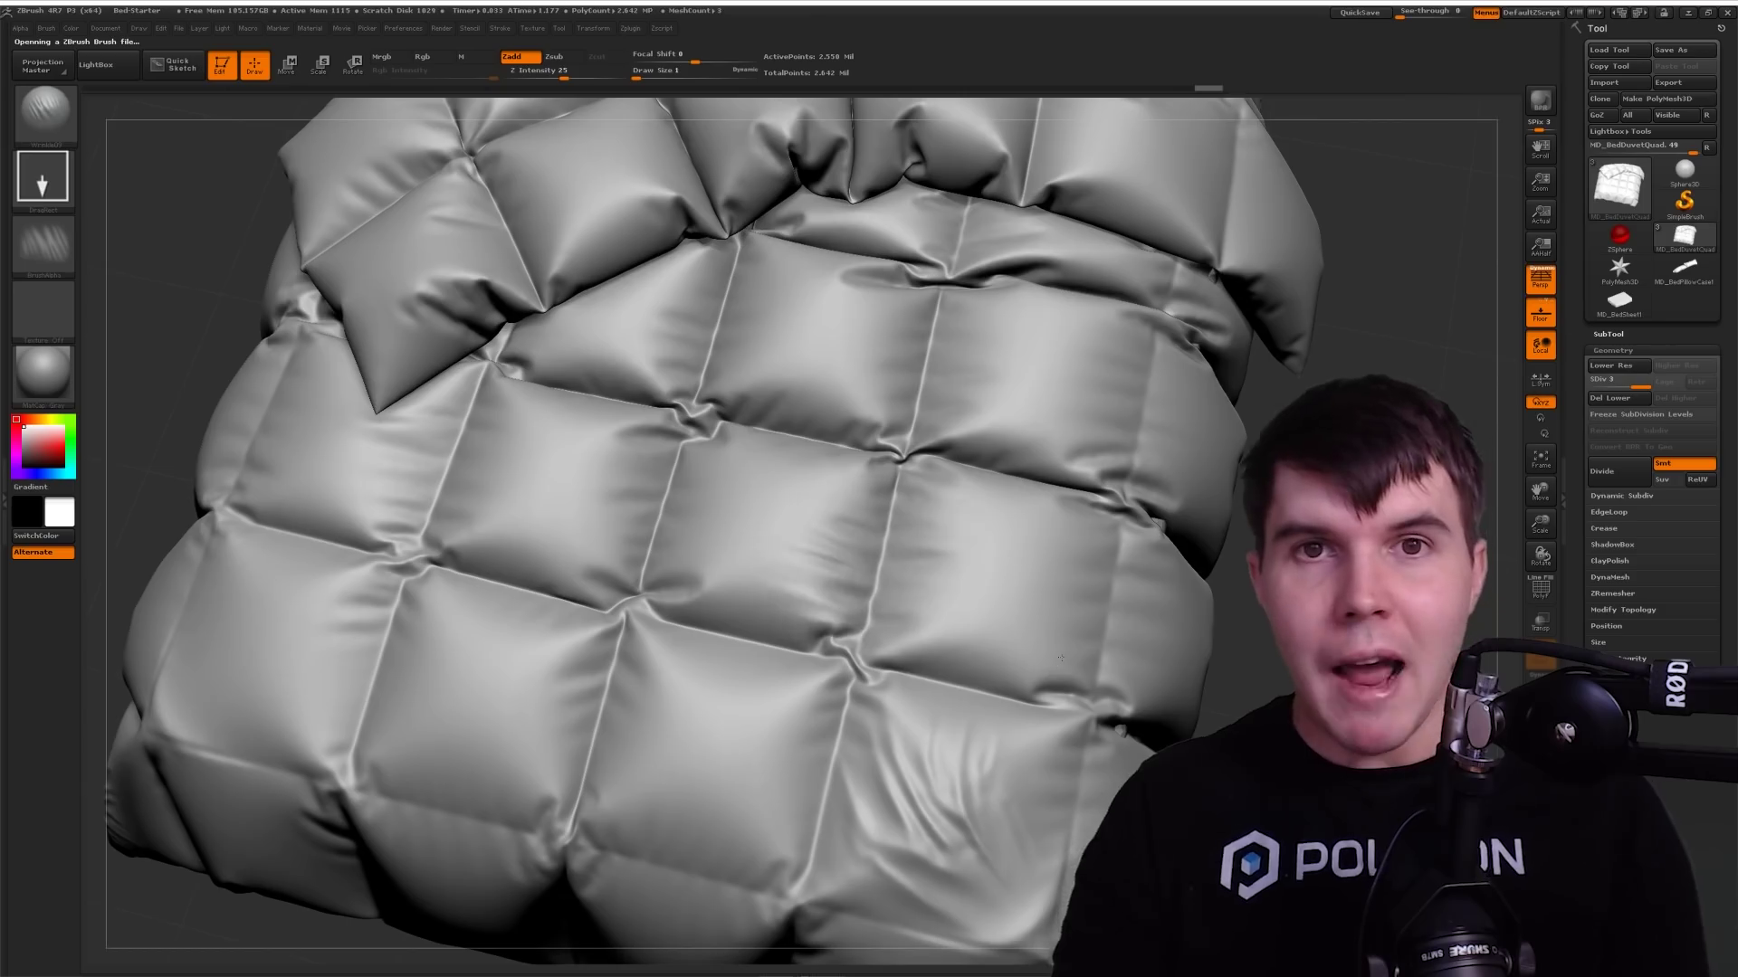
pyautogui.moveTo(815, 611); pyautogui.dragTo(1150, 582)
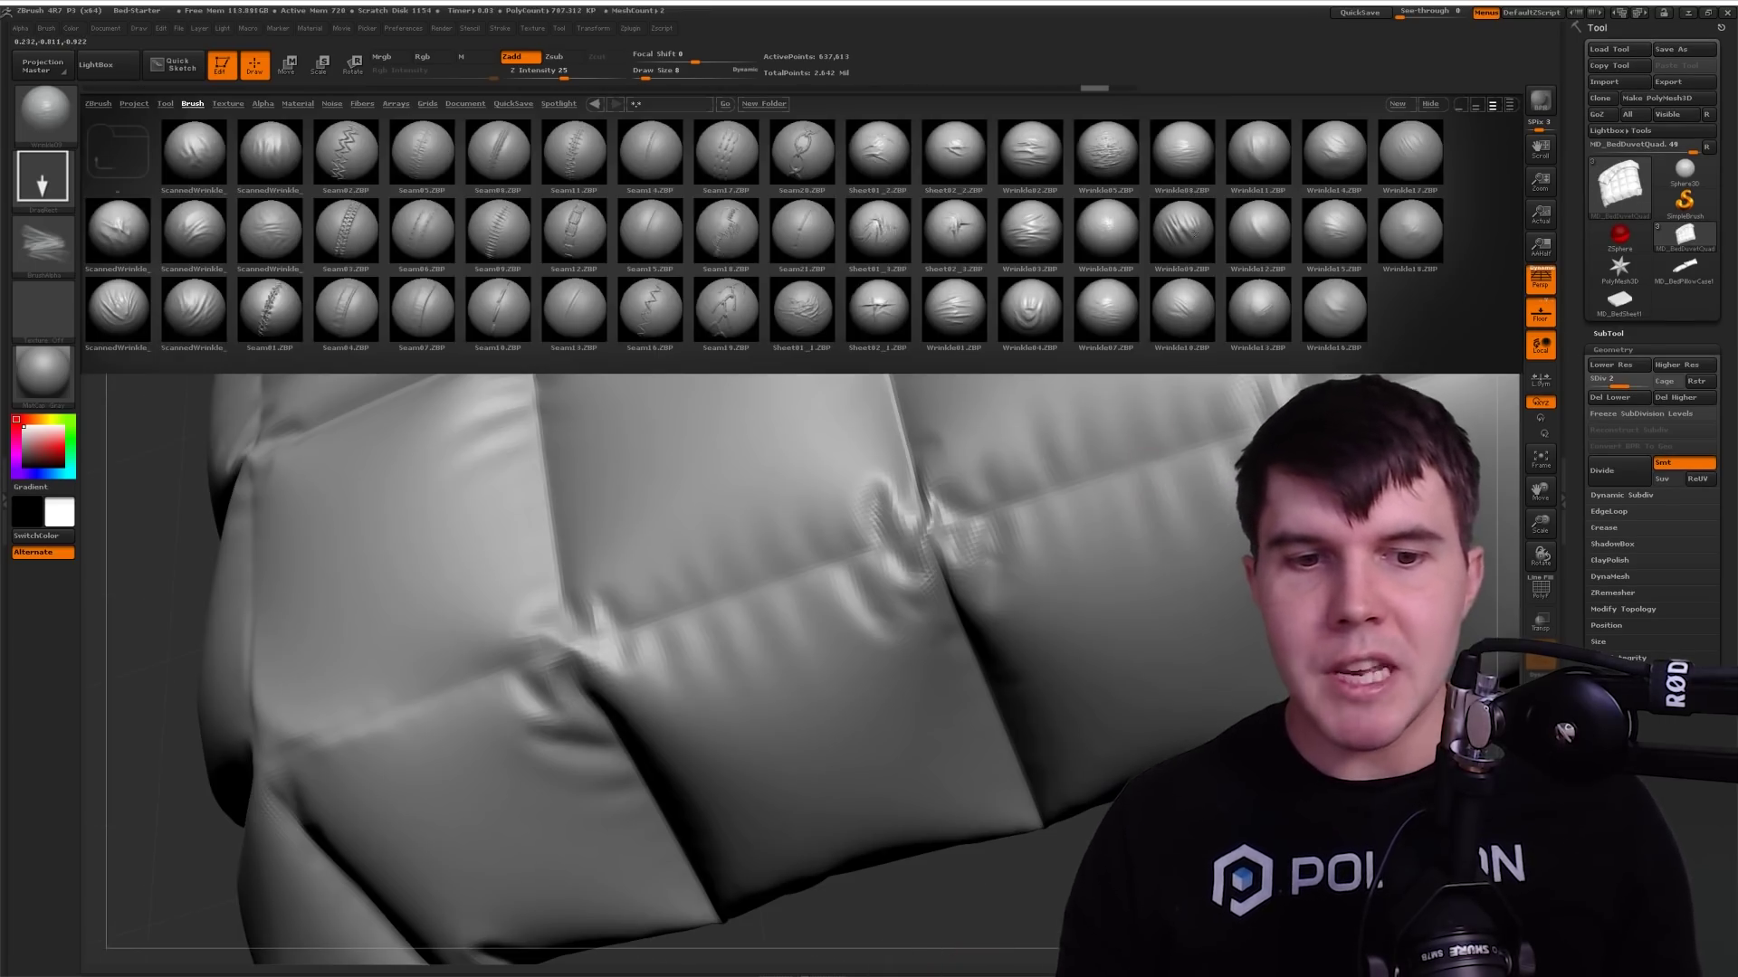
# - Load a wrinkle brush from the Fabric folder and stamp gathered wrinkles on both sides of the seam at the duvet's foot end
pyautogui.click(1182, 231)
pyautogui.moveTo(805, 633); pyautogui.dragTo(697, 656)
pyautogui.moveTo(905, 543); pyautogui.dragTo(633, 634)
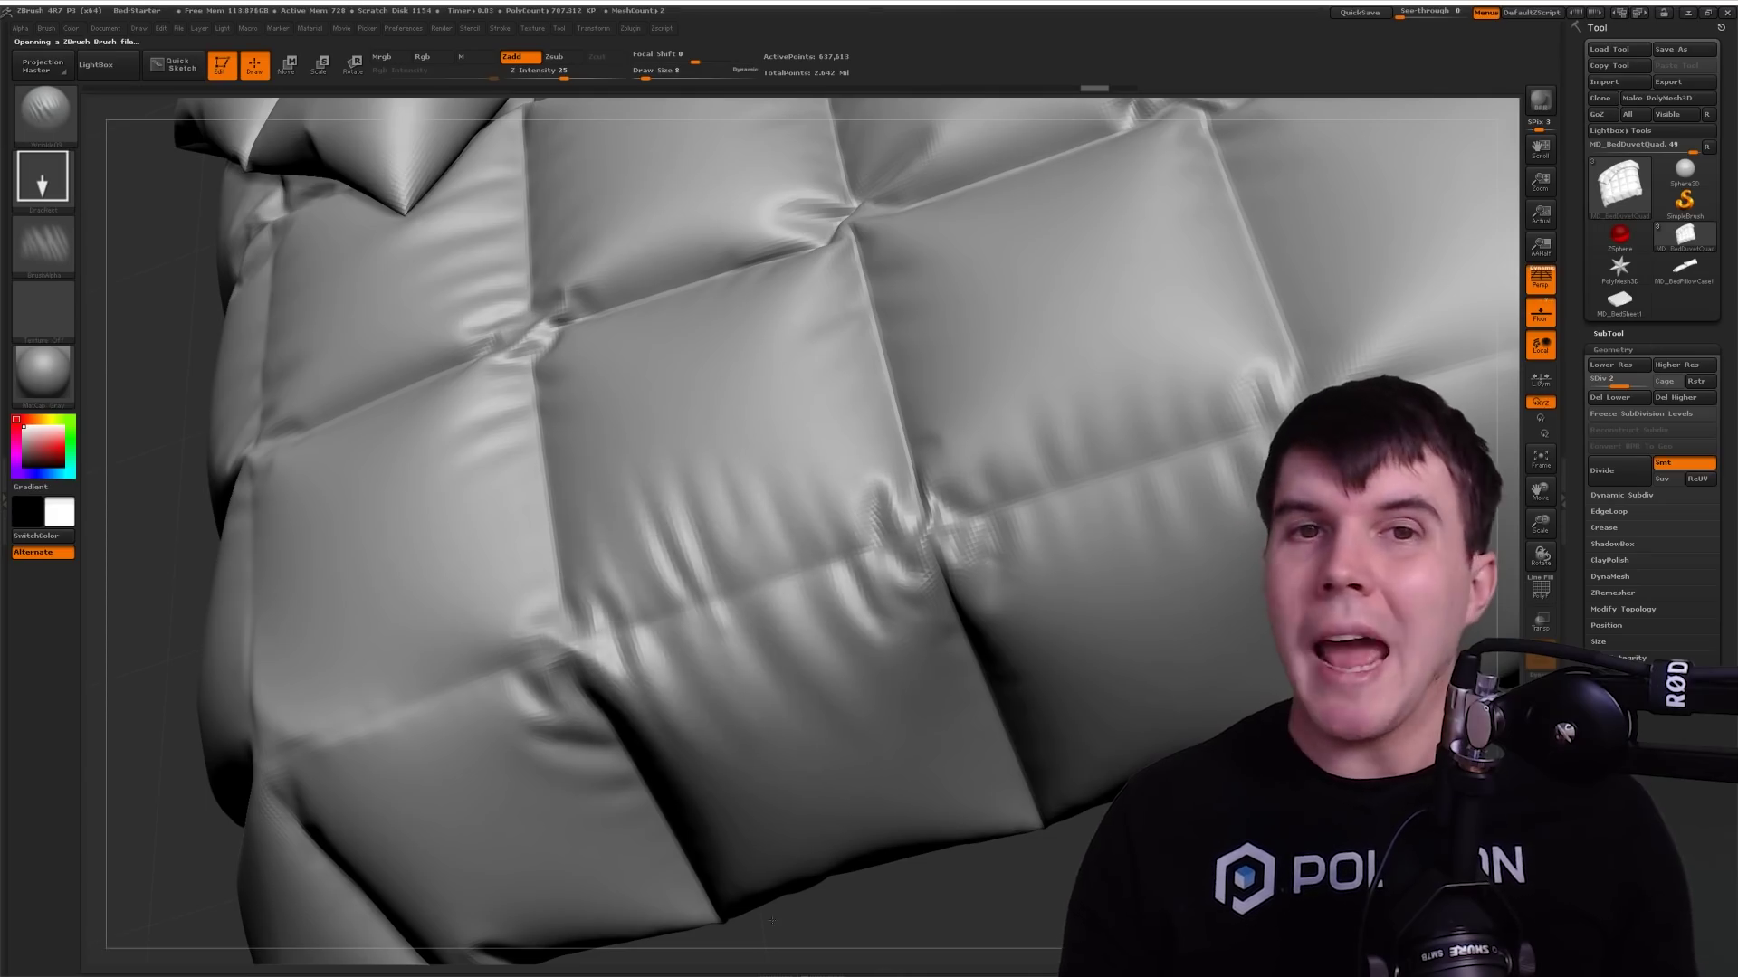
pyautogui.moveTo(181, 633)
pyautogui.mouseDown()
pyautogui.moveTo(933, 673)
pyautogui.moveTo(909, 716)
pyautogui.moveTo(850, 674)
pyautogui.mouseUp()
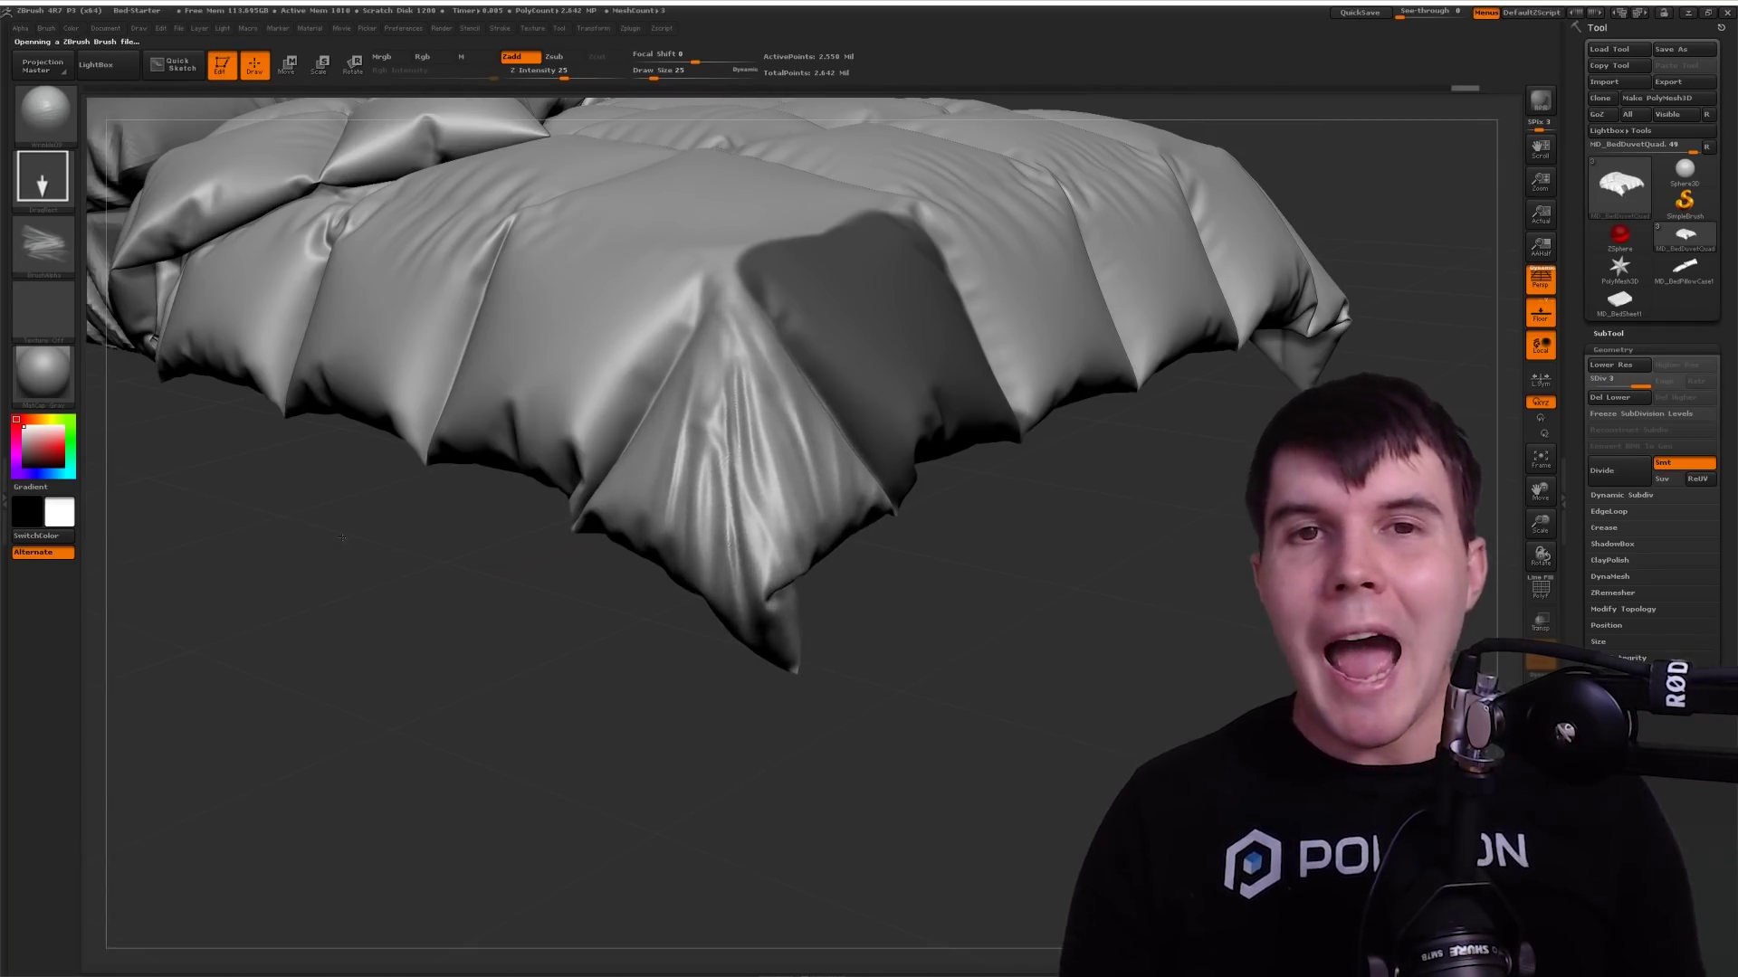
pyautogui.keyDown('alt'); pyautogui.moveTo(351, 538); pyautogui.dragTo(1013, 486); pyautogui.keyUp('alt')
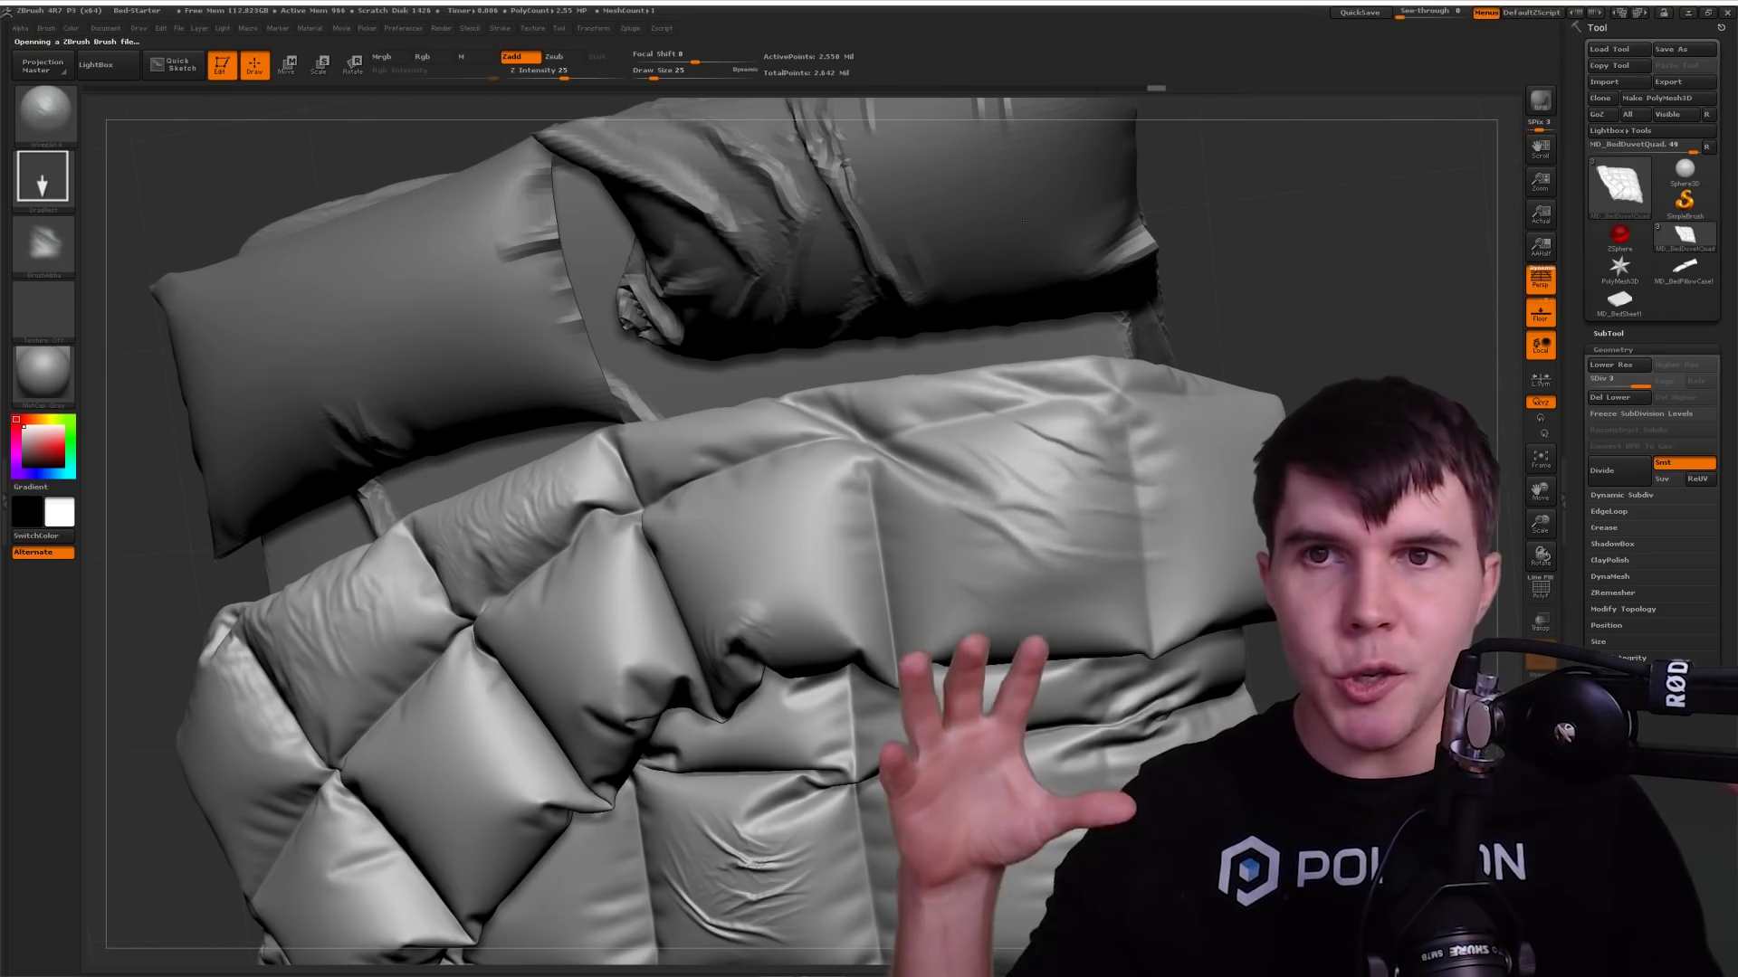
# - Load another Fabric wrinkle brush and stamp wrinkles across the seam on the duvet's folded-back section
pyautogui.moveTo(1022, 269); pyautogui.dragTo(1095, 290)
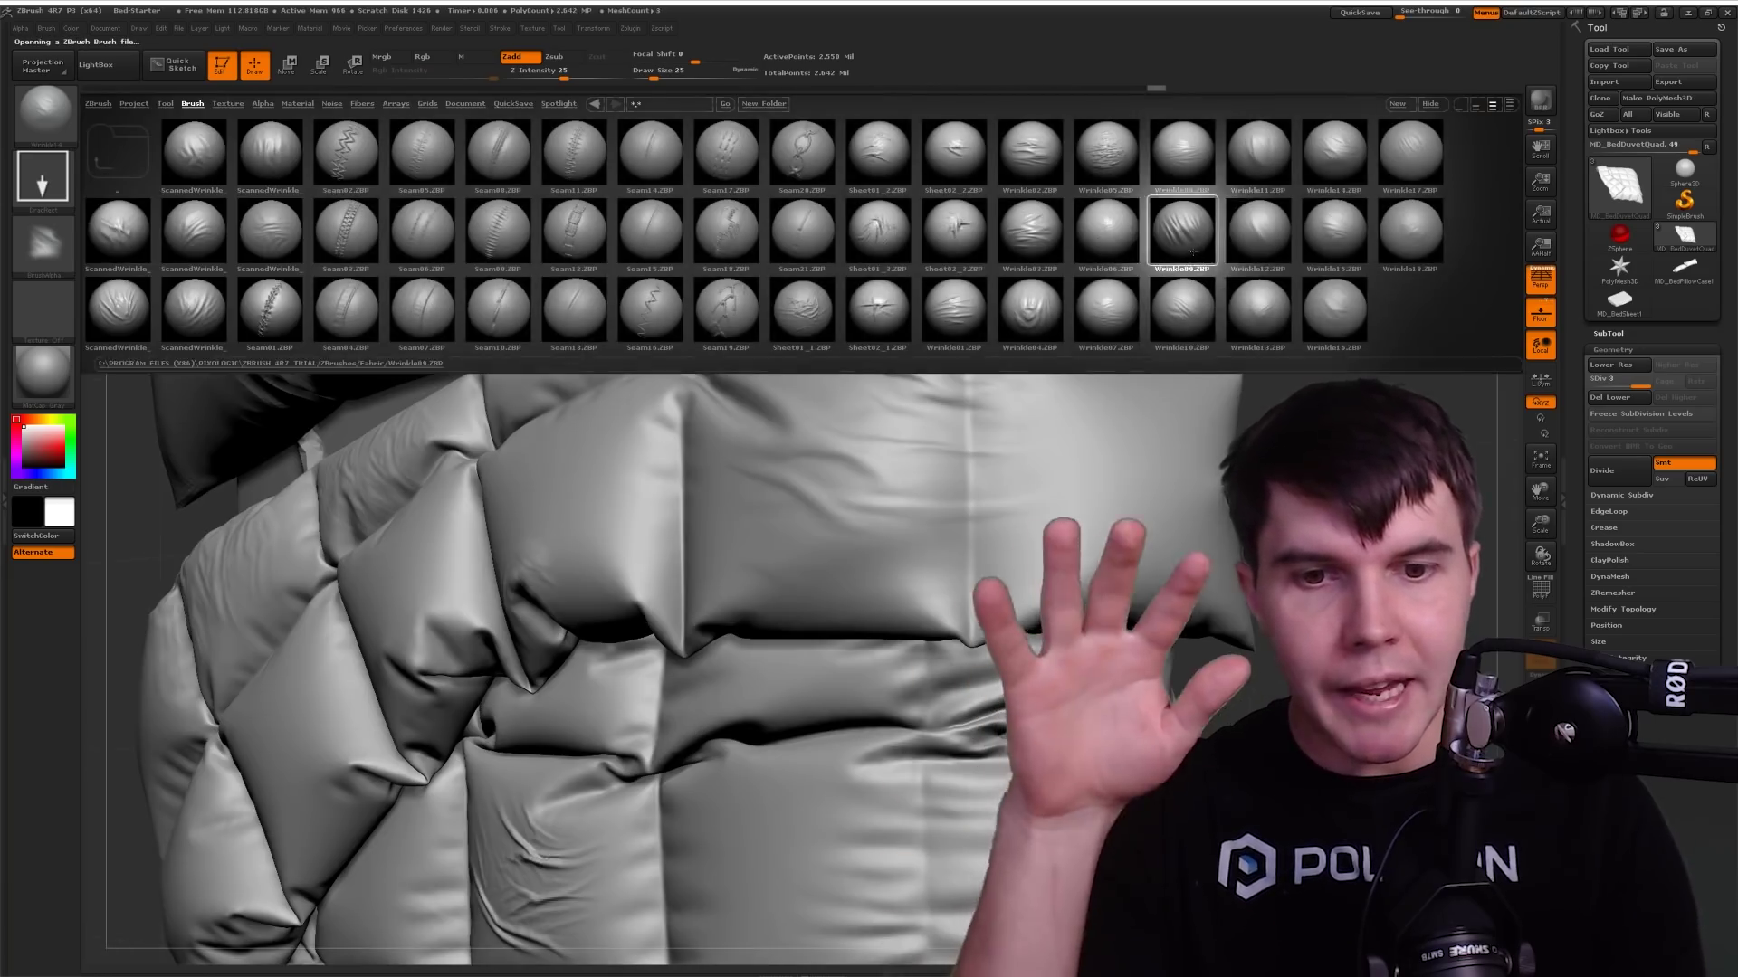
pyautogui.click(982, 299)
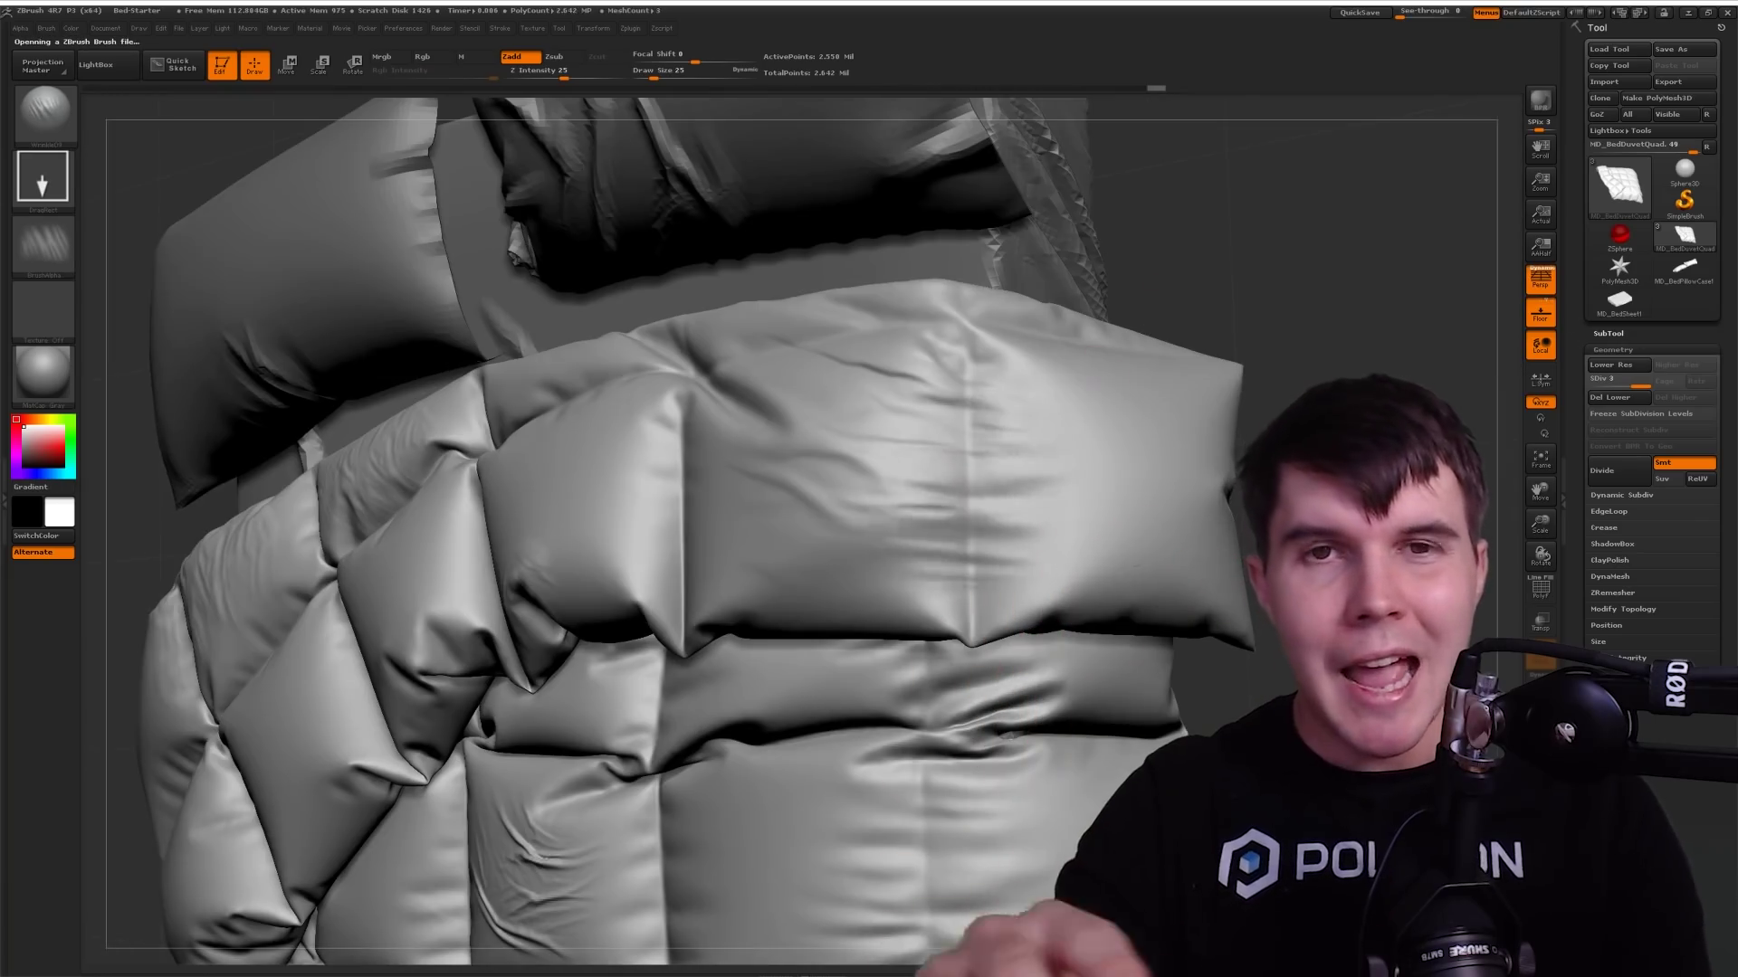
pyautogui.moveTo(982, 489); pyautogui.dragTo(1106, 517)
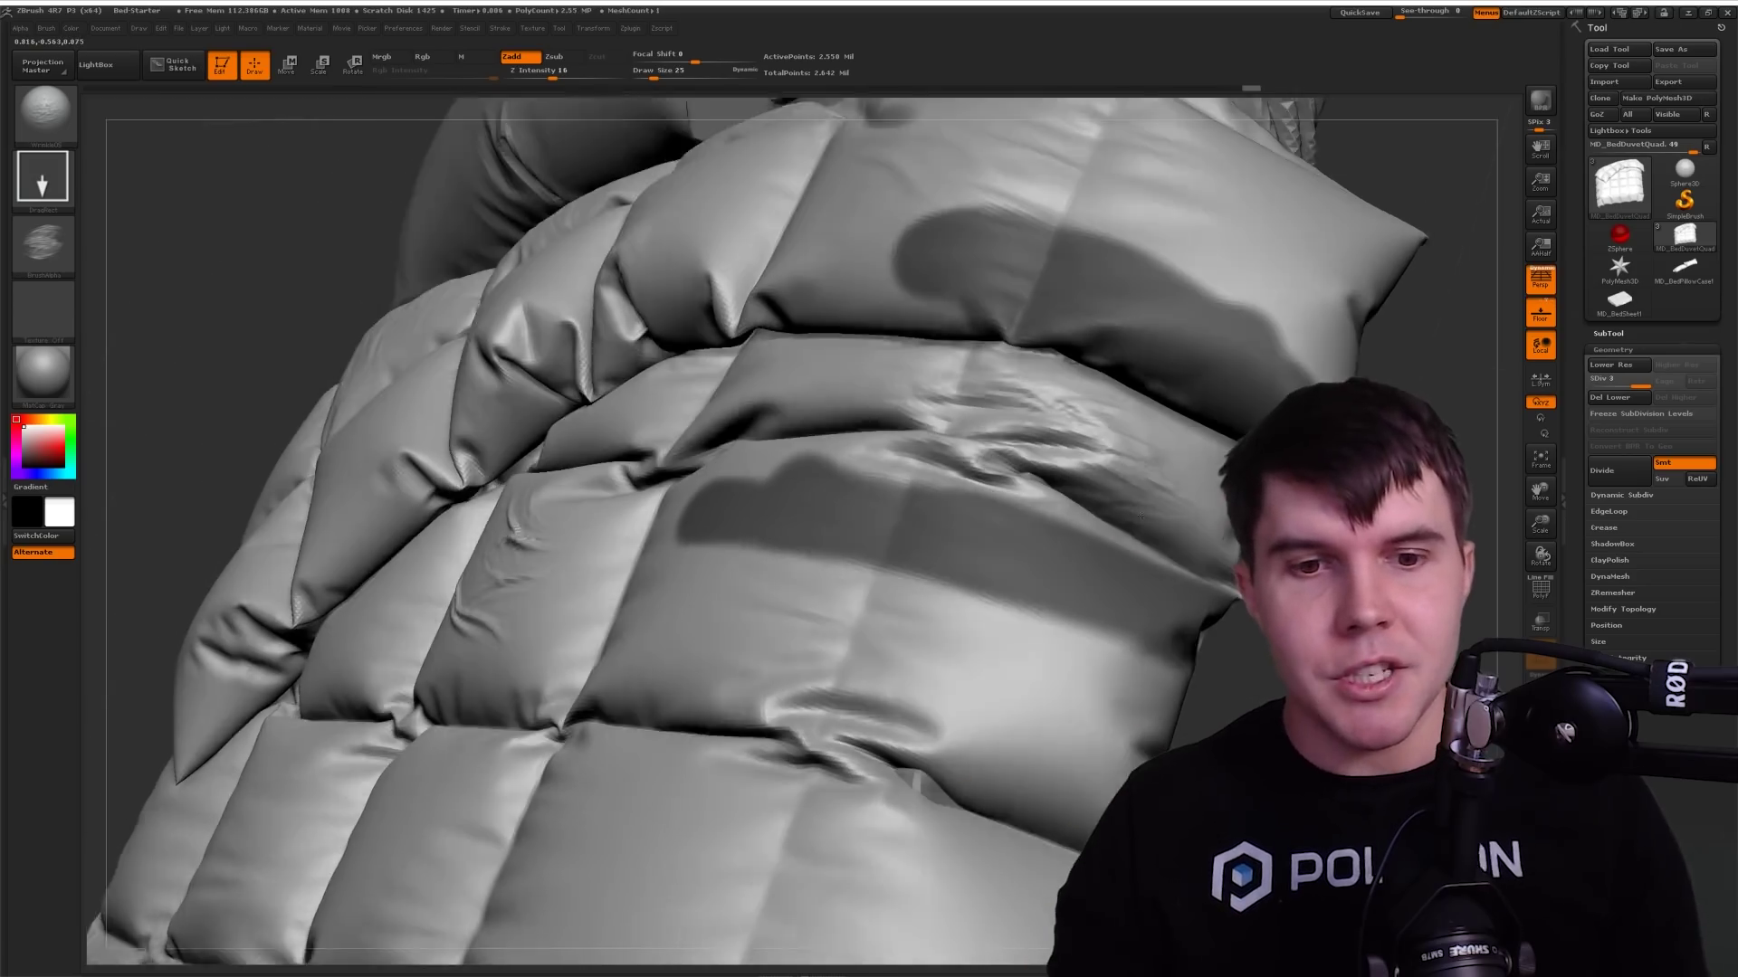
pyautogui.moveTo(1169, 132); pyautogui.dragTo(1086, 136)
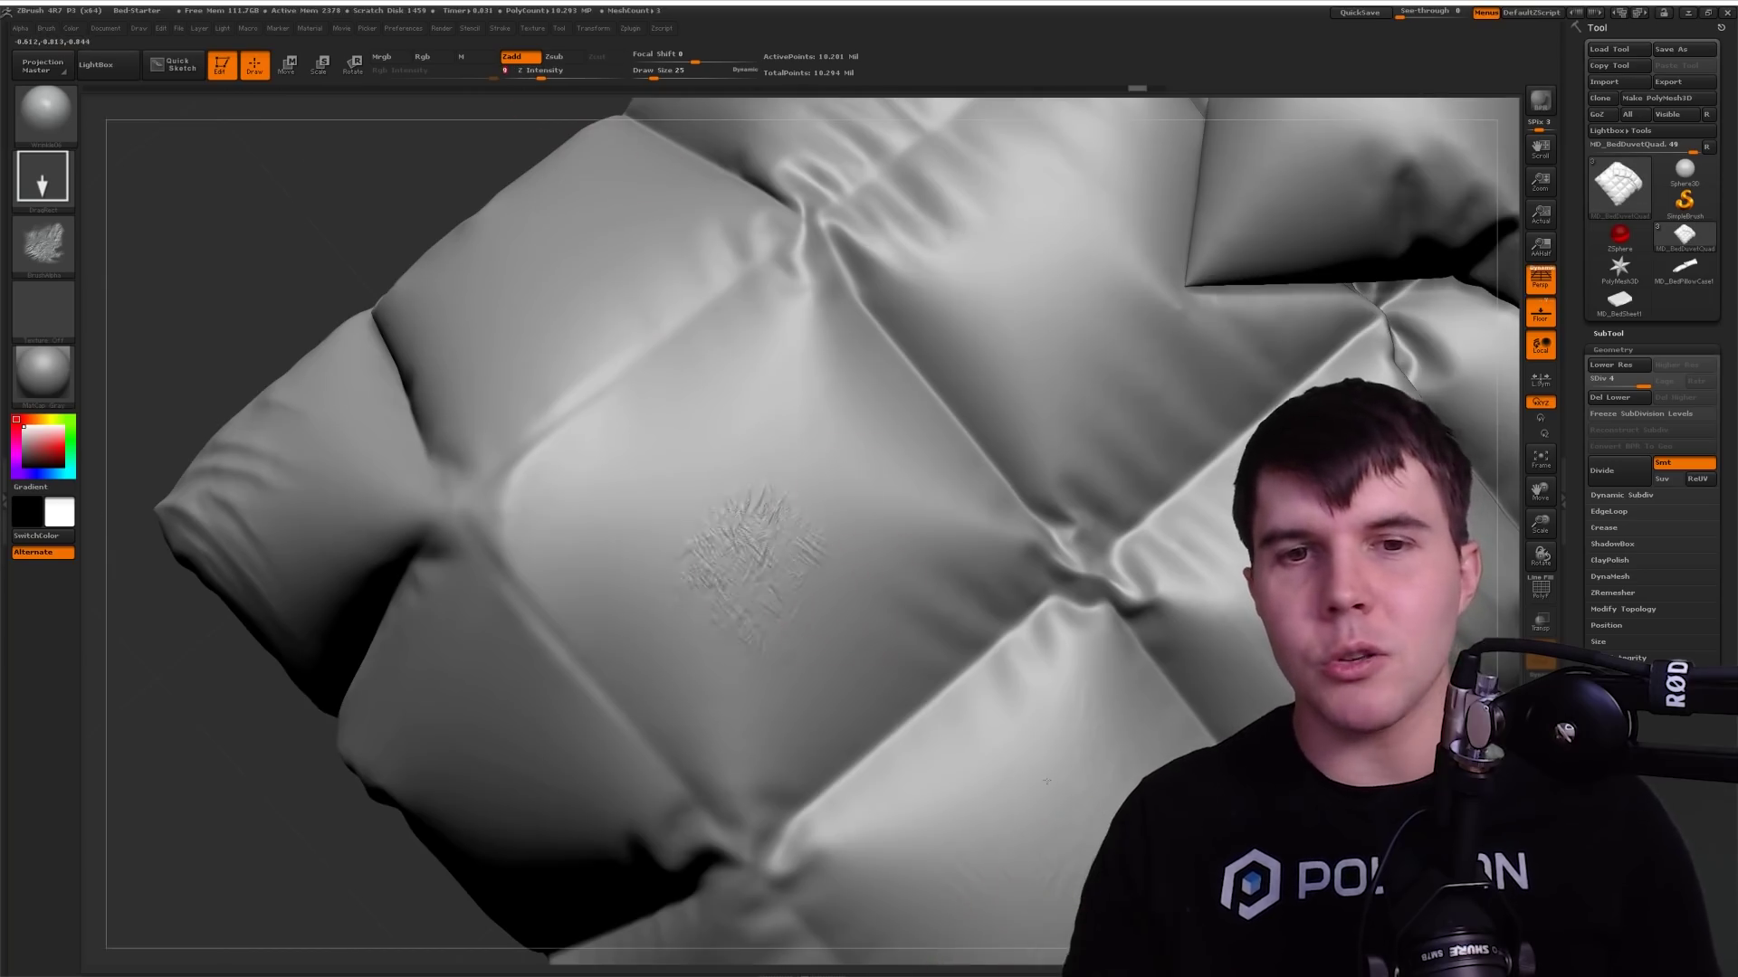
# - Stamp fine crumpled wrinkles over a duvet panel, lowering the Z Intensity for a subtler repeat stamp
pyautogui.moveTo(751, 561)
pyautogui.mouseDown()
pyautogui.moveTo(905, 688)
pyautogui.moveTo(1072, 788)
pyautogui.mouseUp()
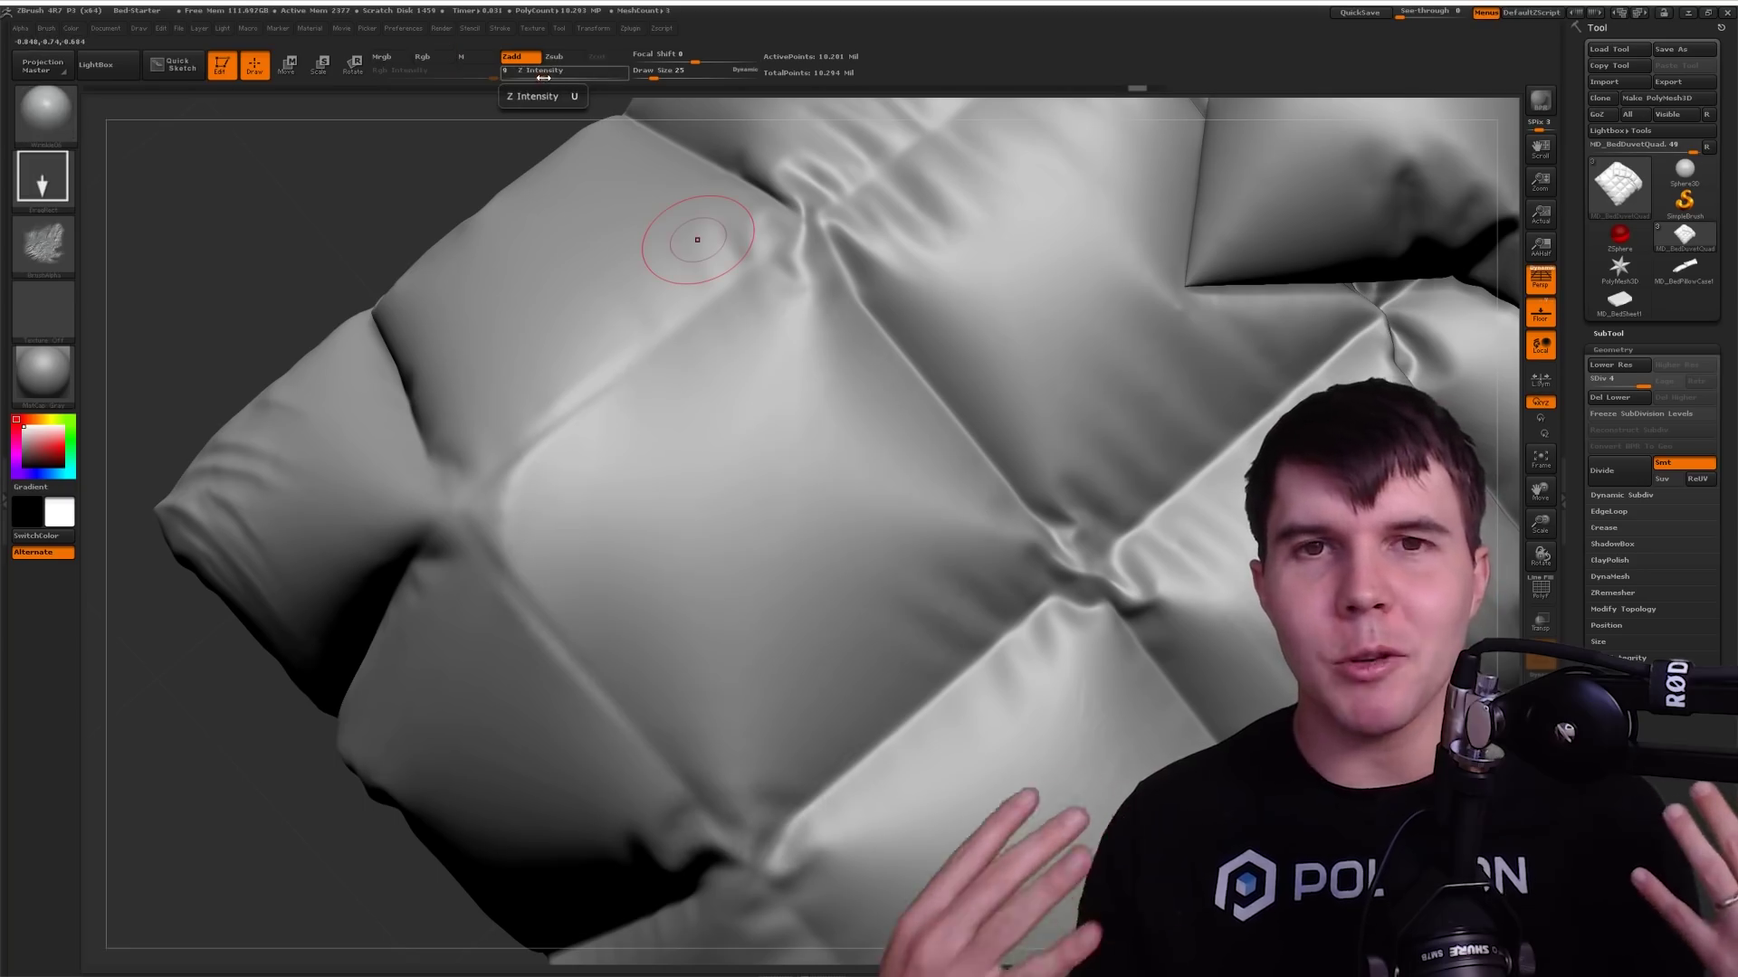
pyautogui.moveTo(543, 77); pyautogui.dragTo(531, 78)
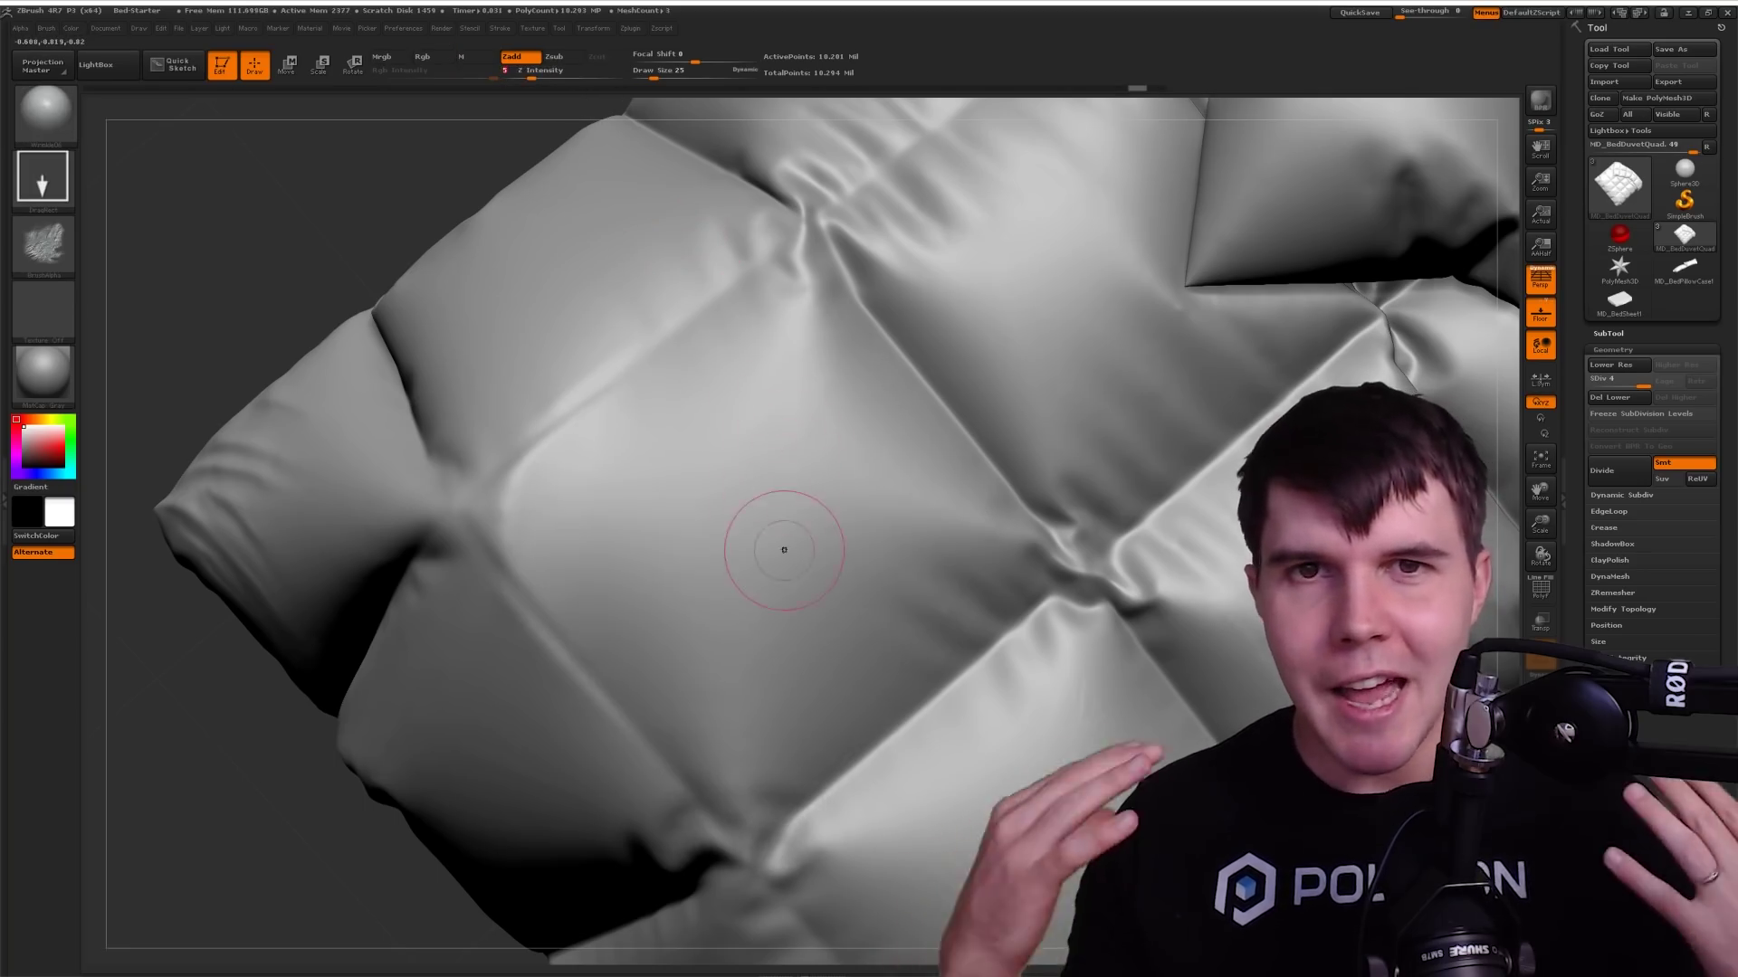
pyautogui.moveTo(780, 543); pyautogui.dragTo(964, 745)
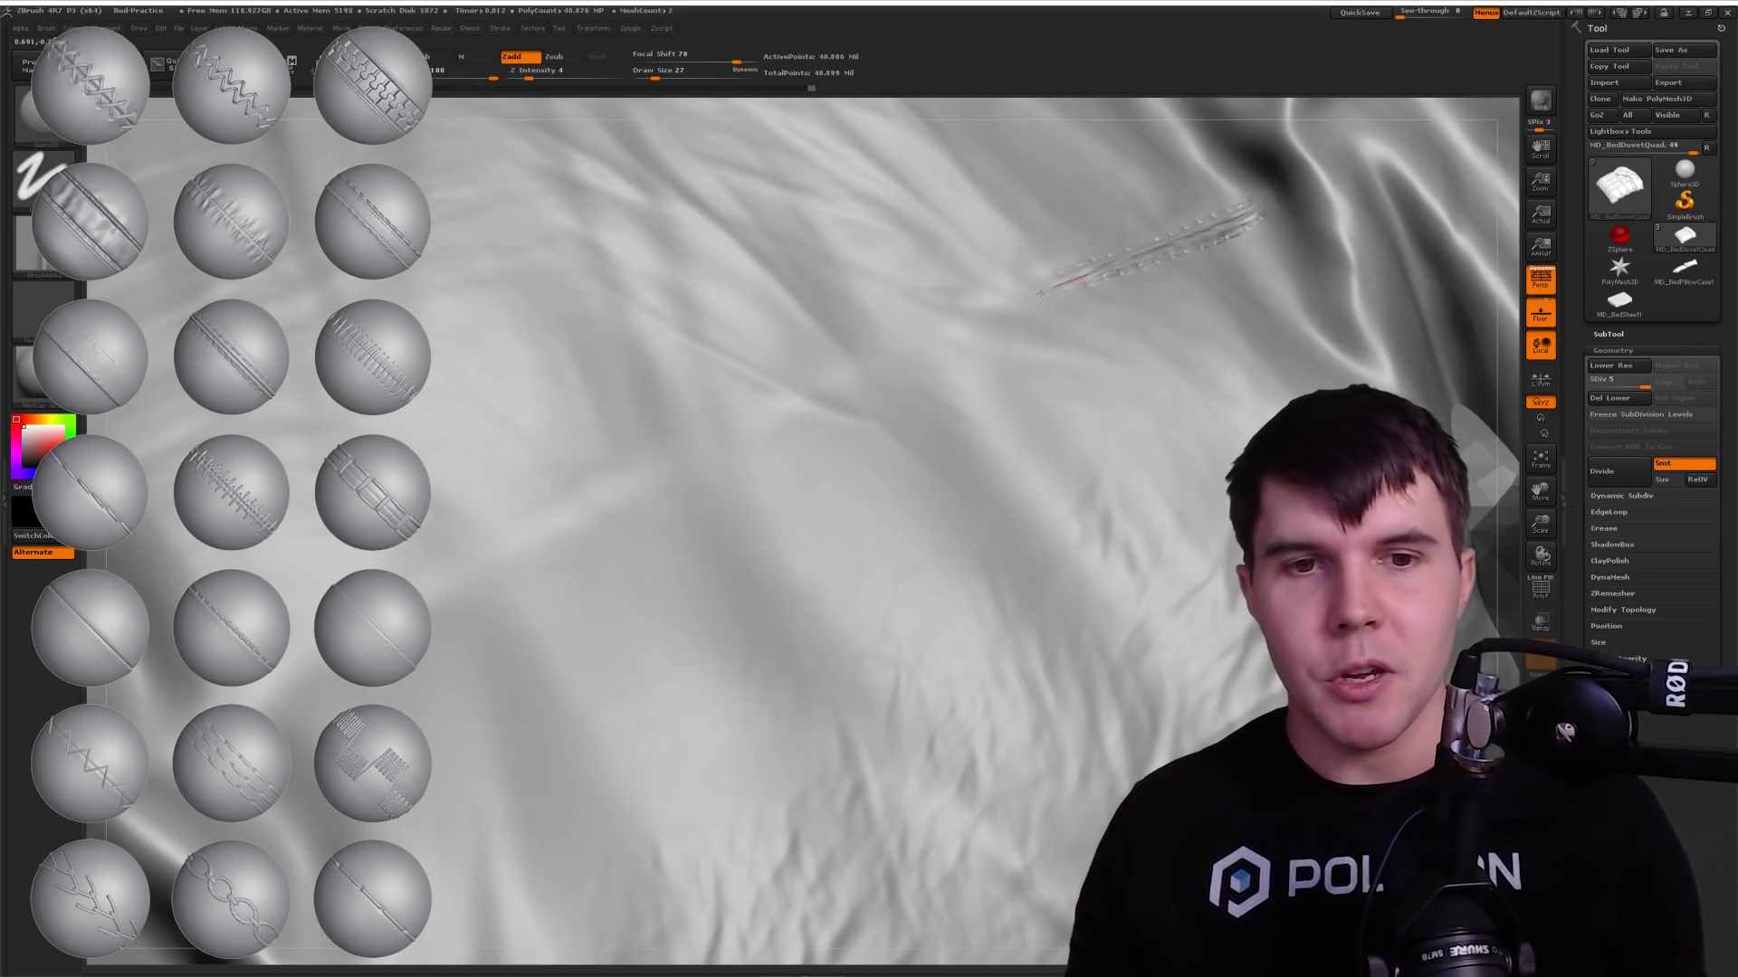
# - Draw a stitched seam and a ruffled seam strip diagonally across the wrinkled duvet panel with the seam brushes
pyautogui.moveTo(962, 331); pyautogui.dragTo(830, 395)
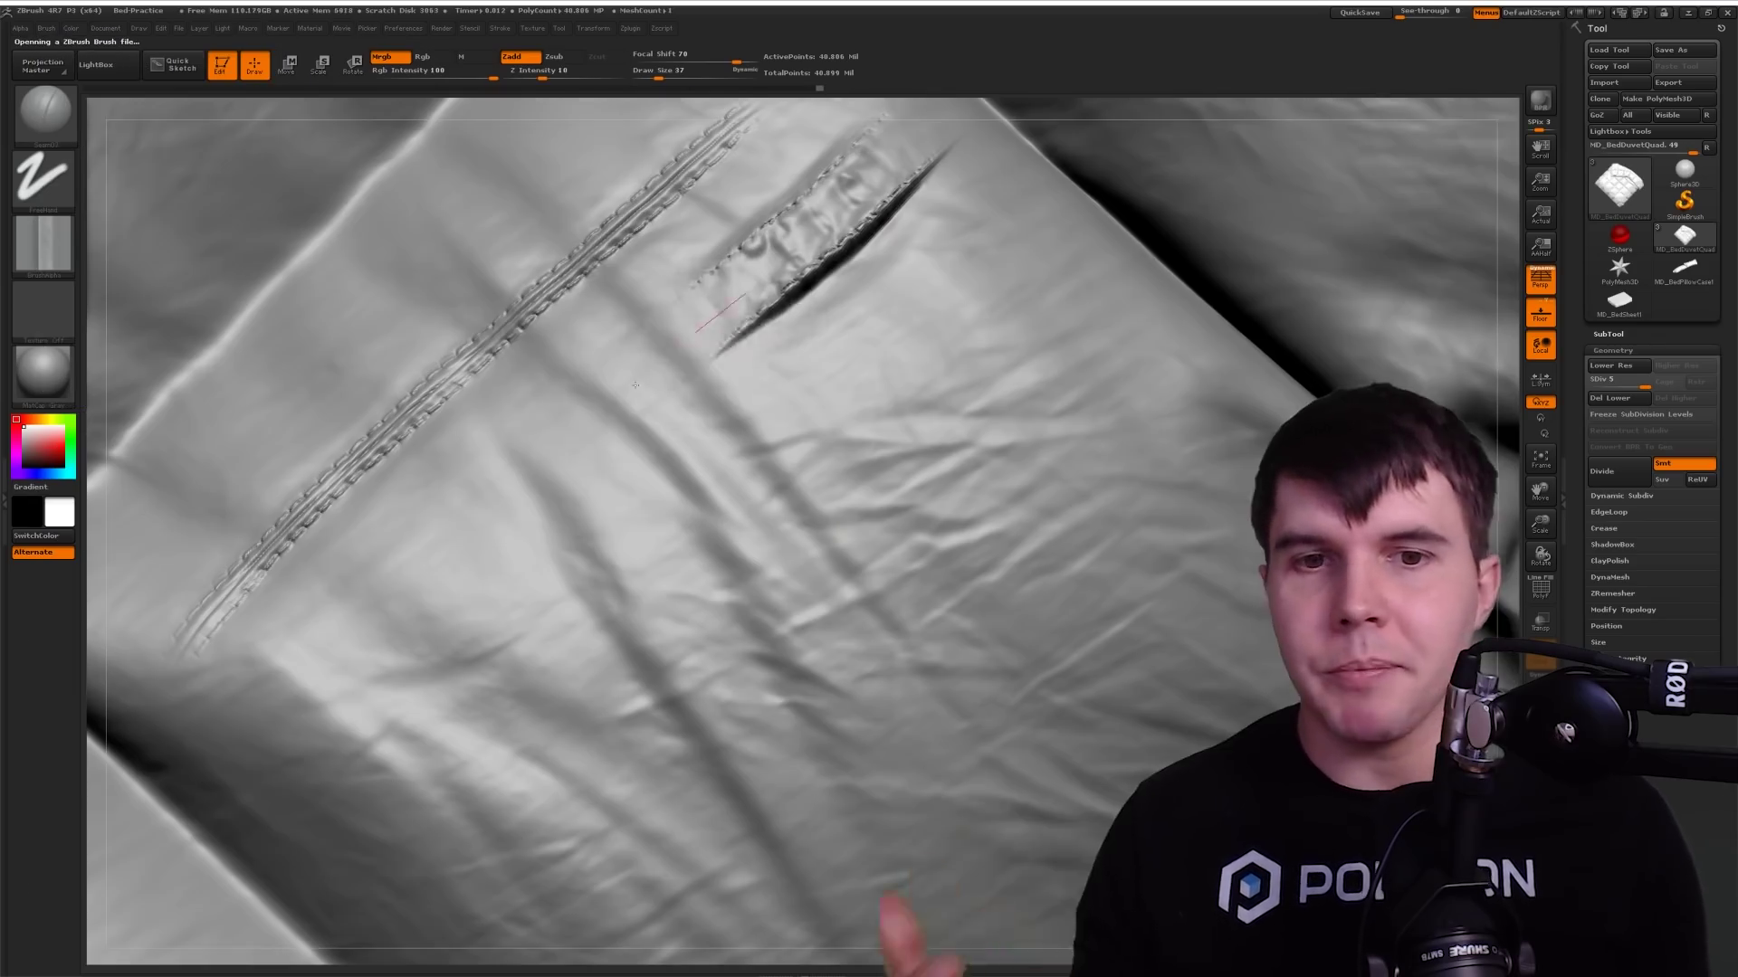
pyautogui.moveTo(718, 264)
pyautogui.mouseDown()
pyautogui.moveTo(252, 717)
pyautogui.moveTo(267, 788)
pyautogui.mouseUp()
# - Load two more Fabric seam brushes and draw a zipper strip and a cross-laced seam diagonally across the duvet panel
pyautogui.press(',')
pyautogui.doubleClick(449, 264)
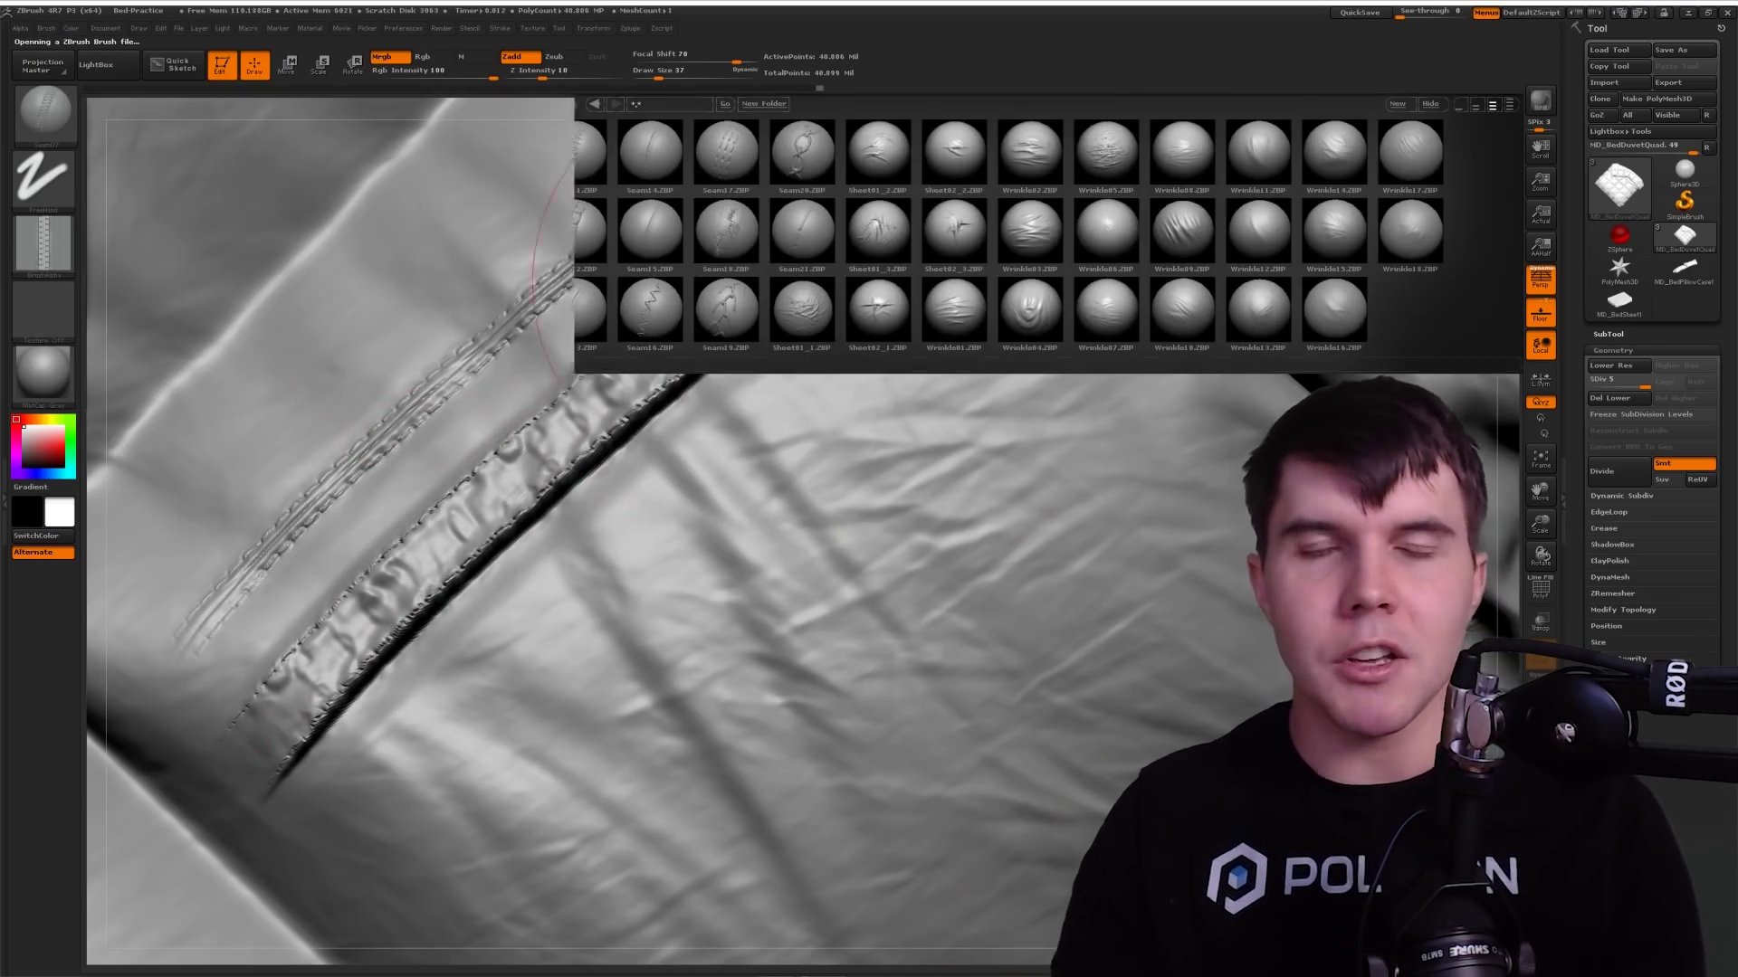
pyautogui.moveTo(1066, 226); pyautogui.dragTo(541, 677)
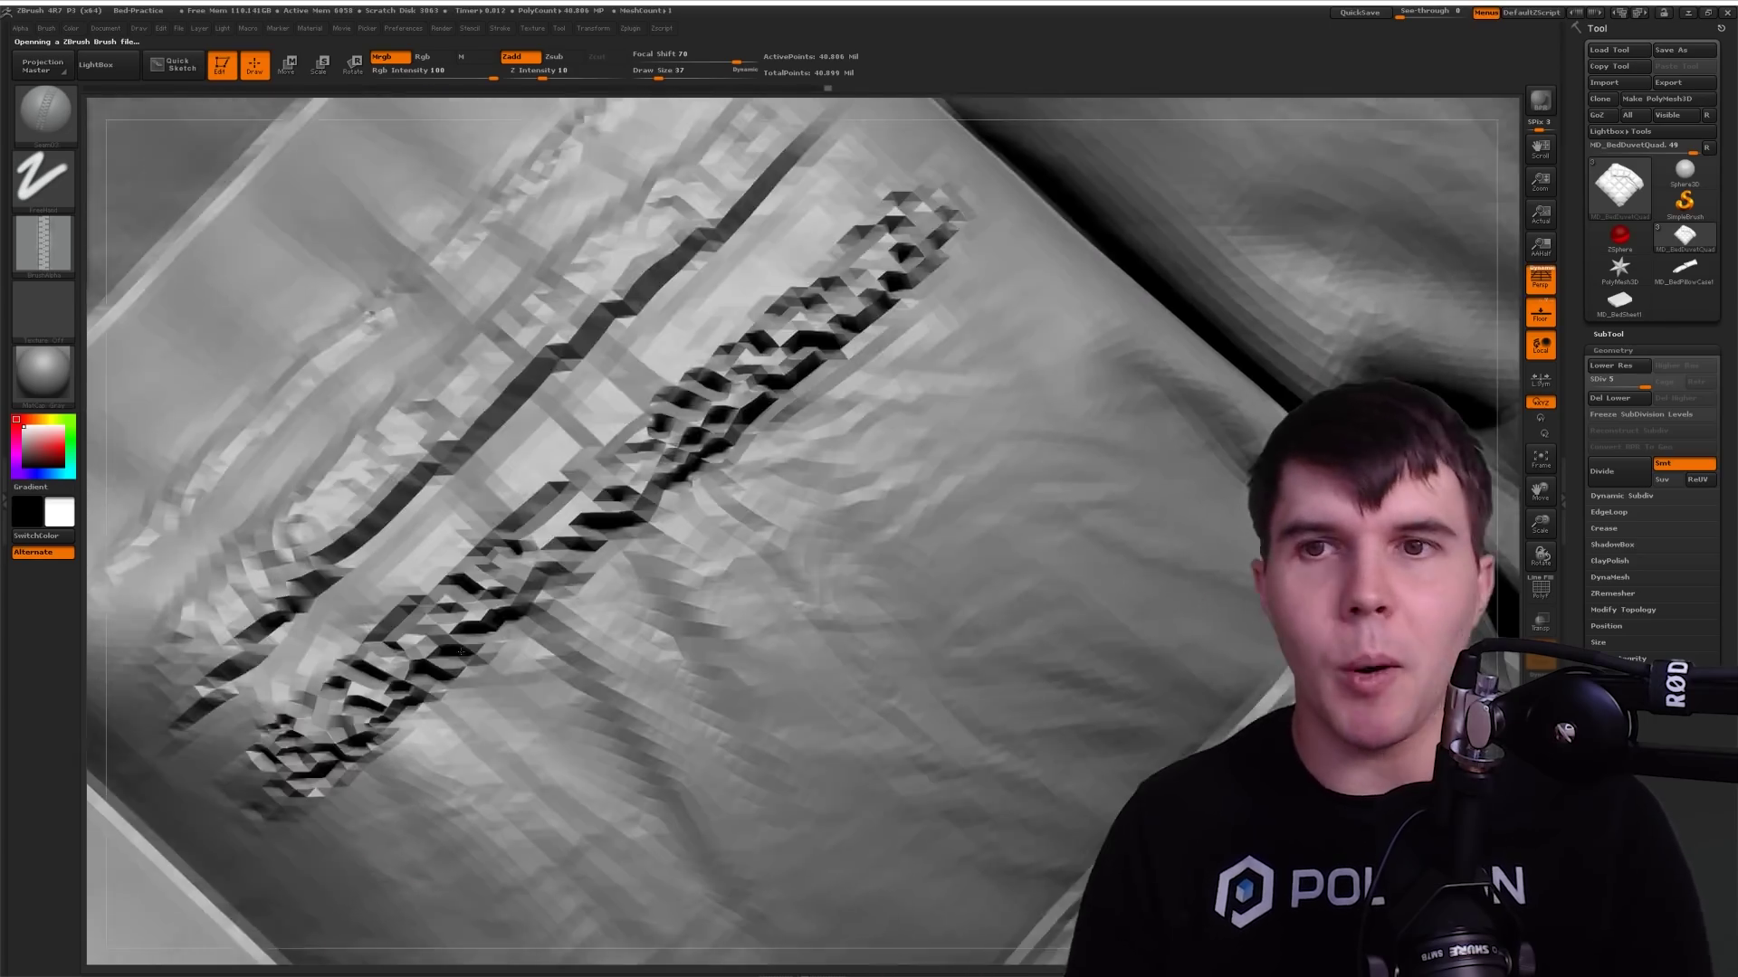
pyautogui.press(',')
pyautogui.doubleClick(574, 147)
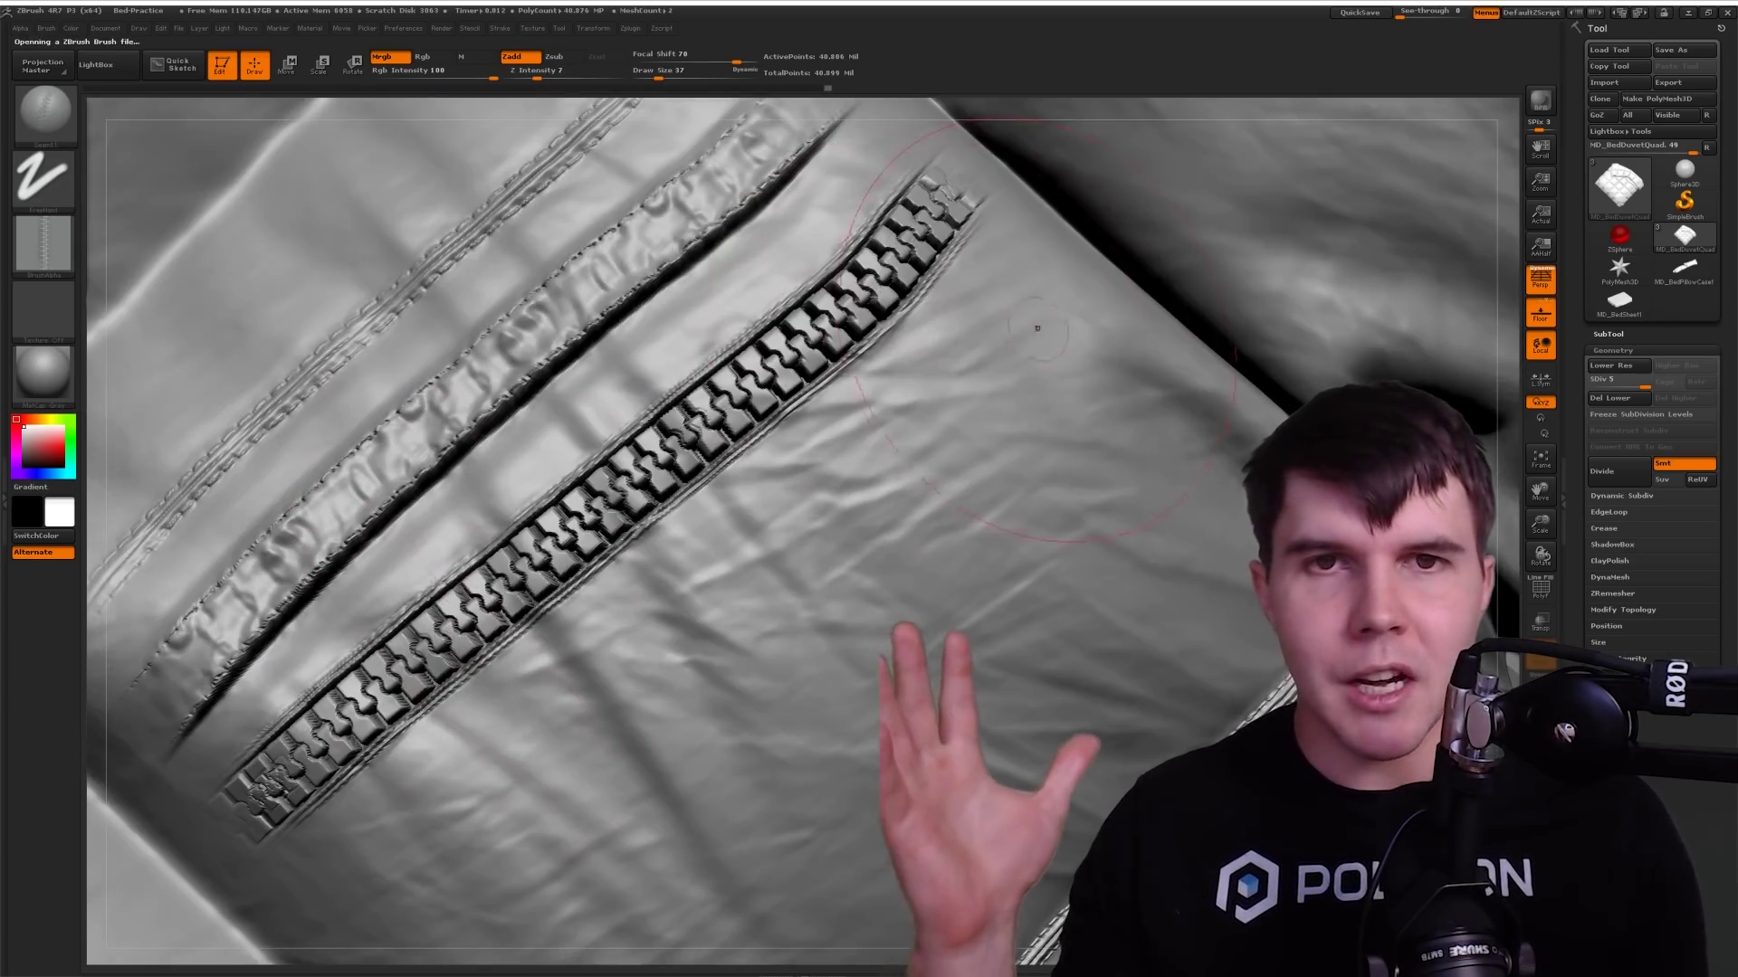
pyautogui.moveTo(1068, 303)
pyautogui.mouseDown()
pyautogui.moveTo(775, 543)
pyautogui.moveTo(453, 864)
pyautogui.mouseUp()
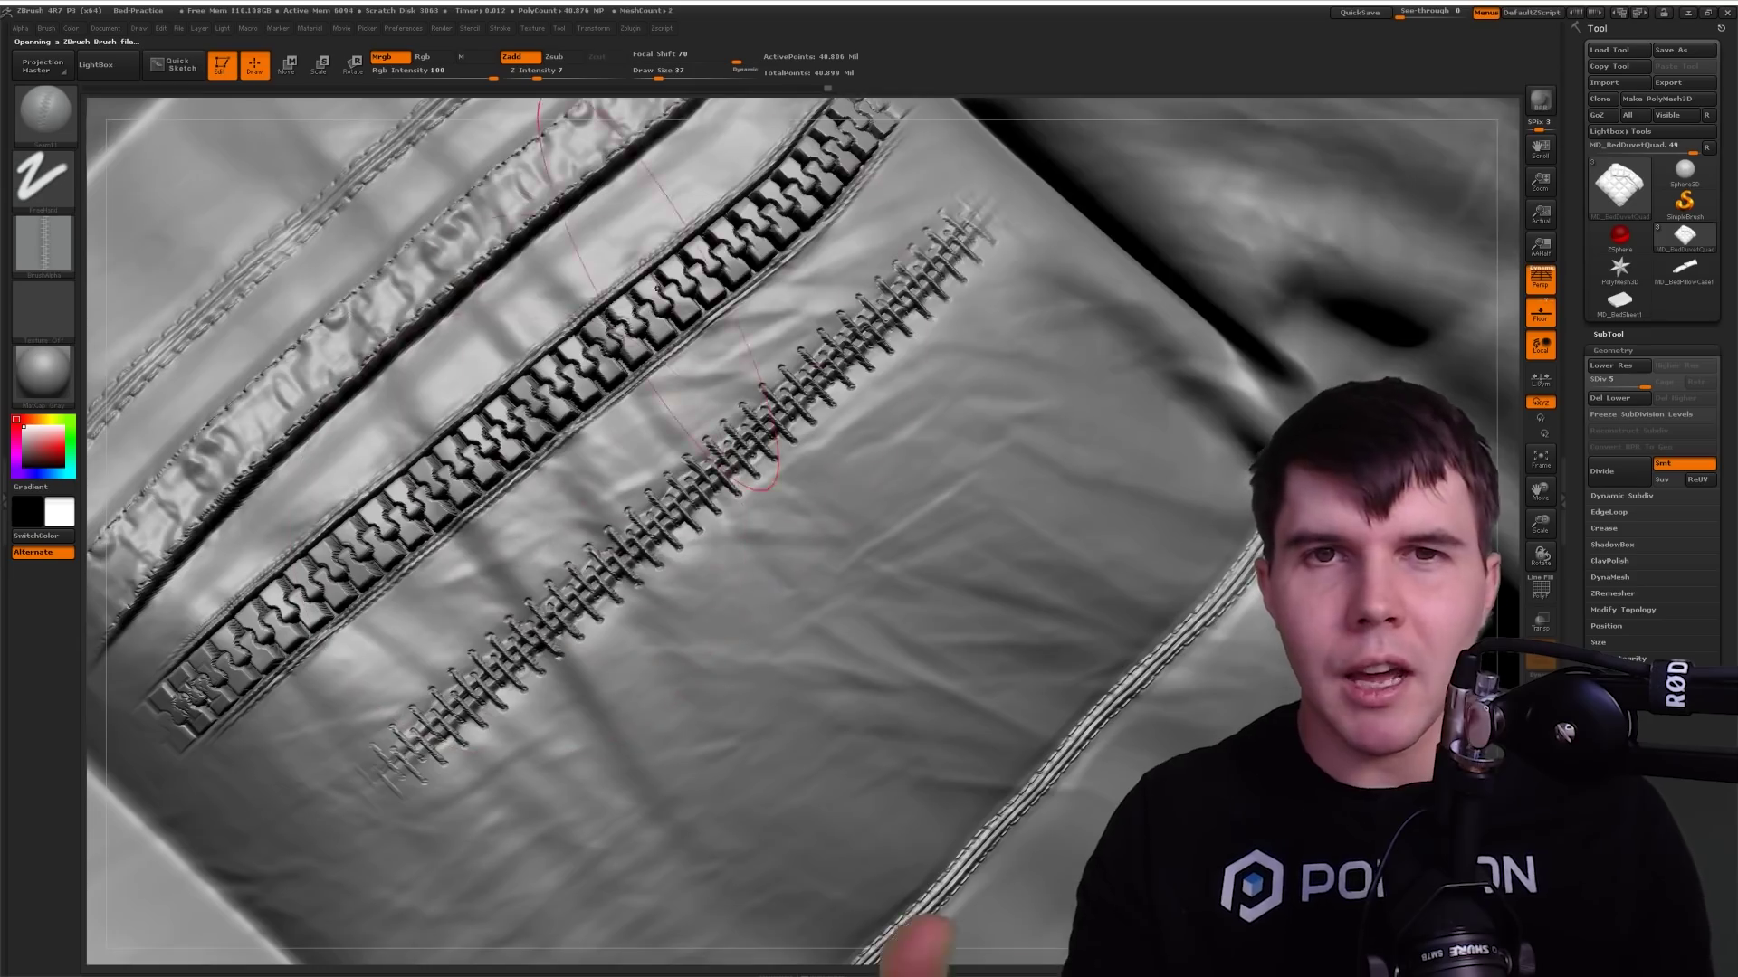
# - Add a thin raised seam parallel to the laced one, then load another Fabric seam brush and draw a further seam beside it
pyautogui.press(',')
pyautogui.doubleClick(994, 312)
pyautogui.moveTo(993, 349)
pyautogui.mouseDown()
pyautogui.moveTo(959, 457)
pyautogui.moveTo(761, 692)
pyautogui.moveTo(498, 868)
pyautogui.mouseUp()
pyautogui.press(',')
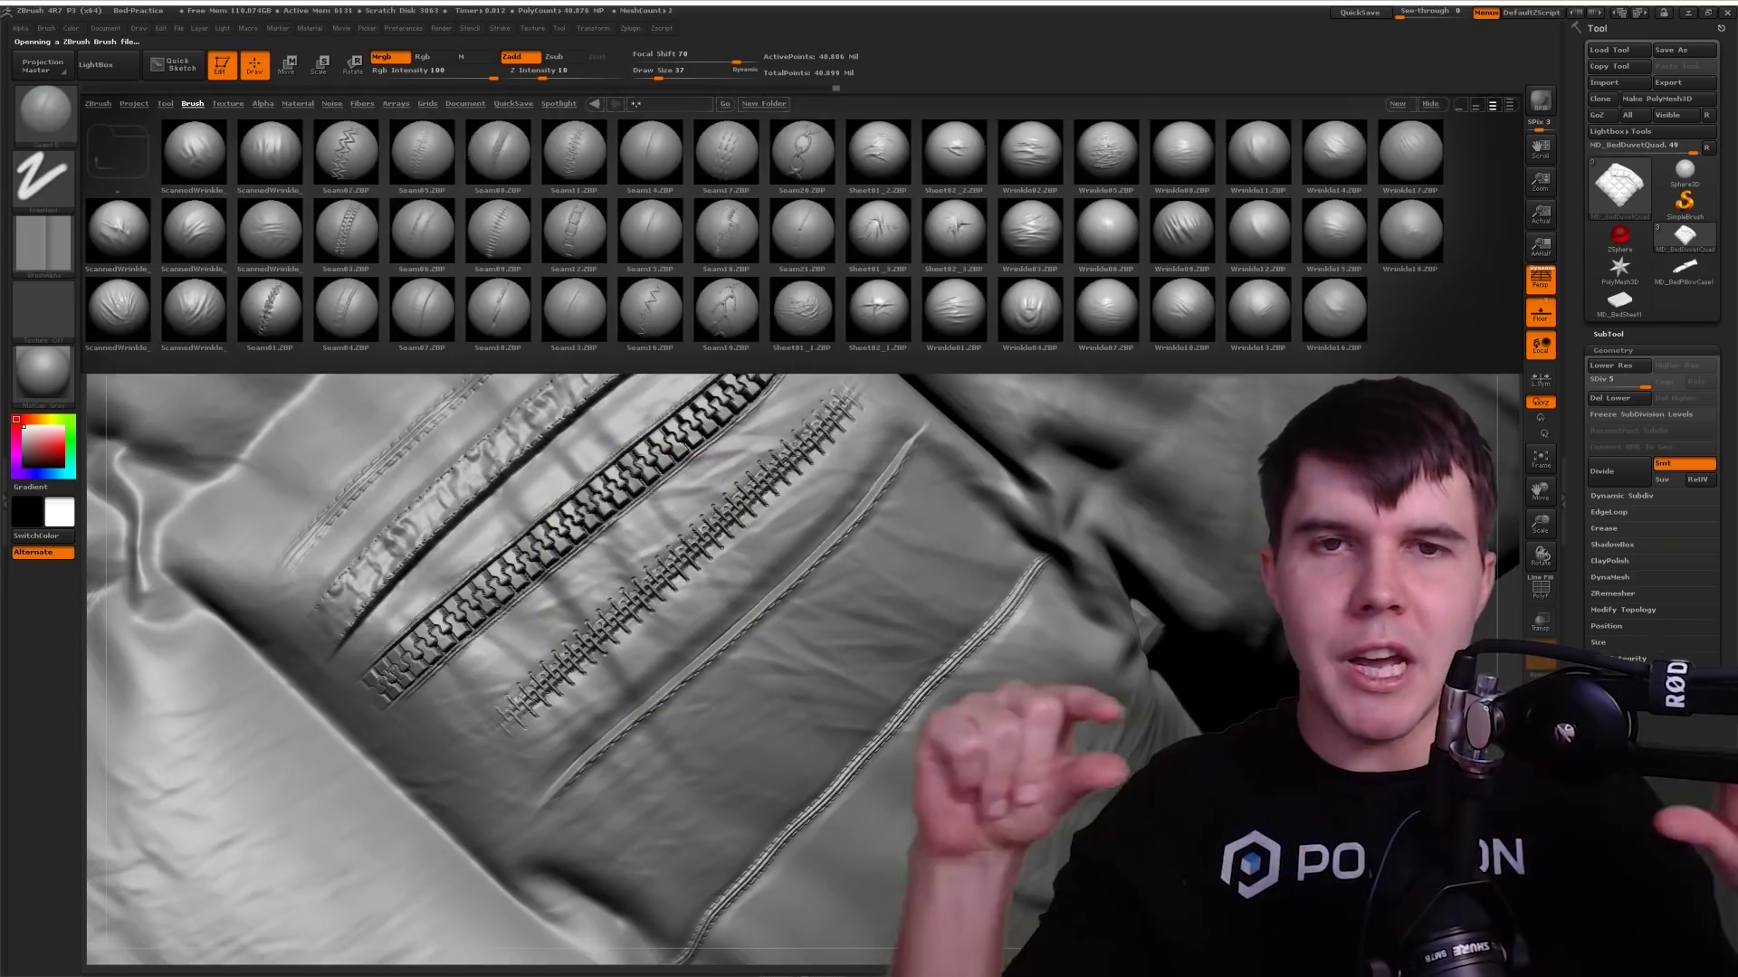
pyautogui.press(',')
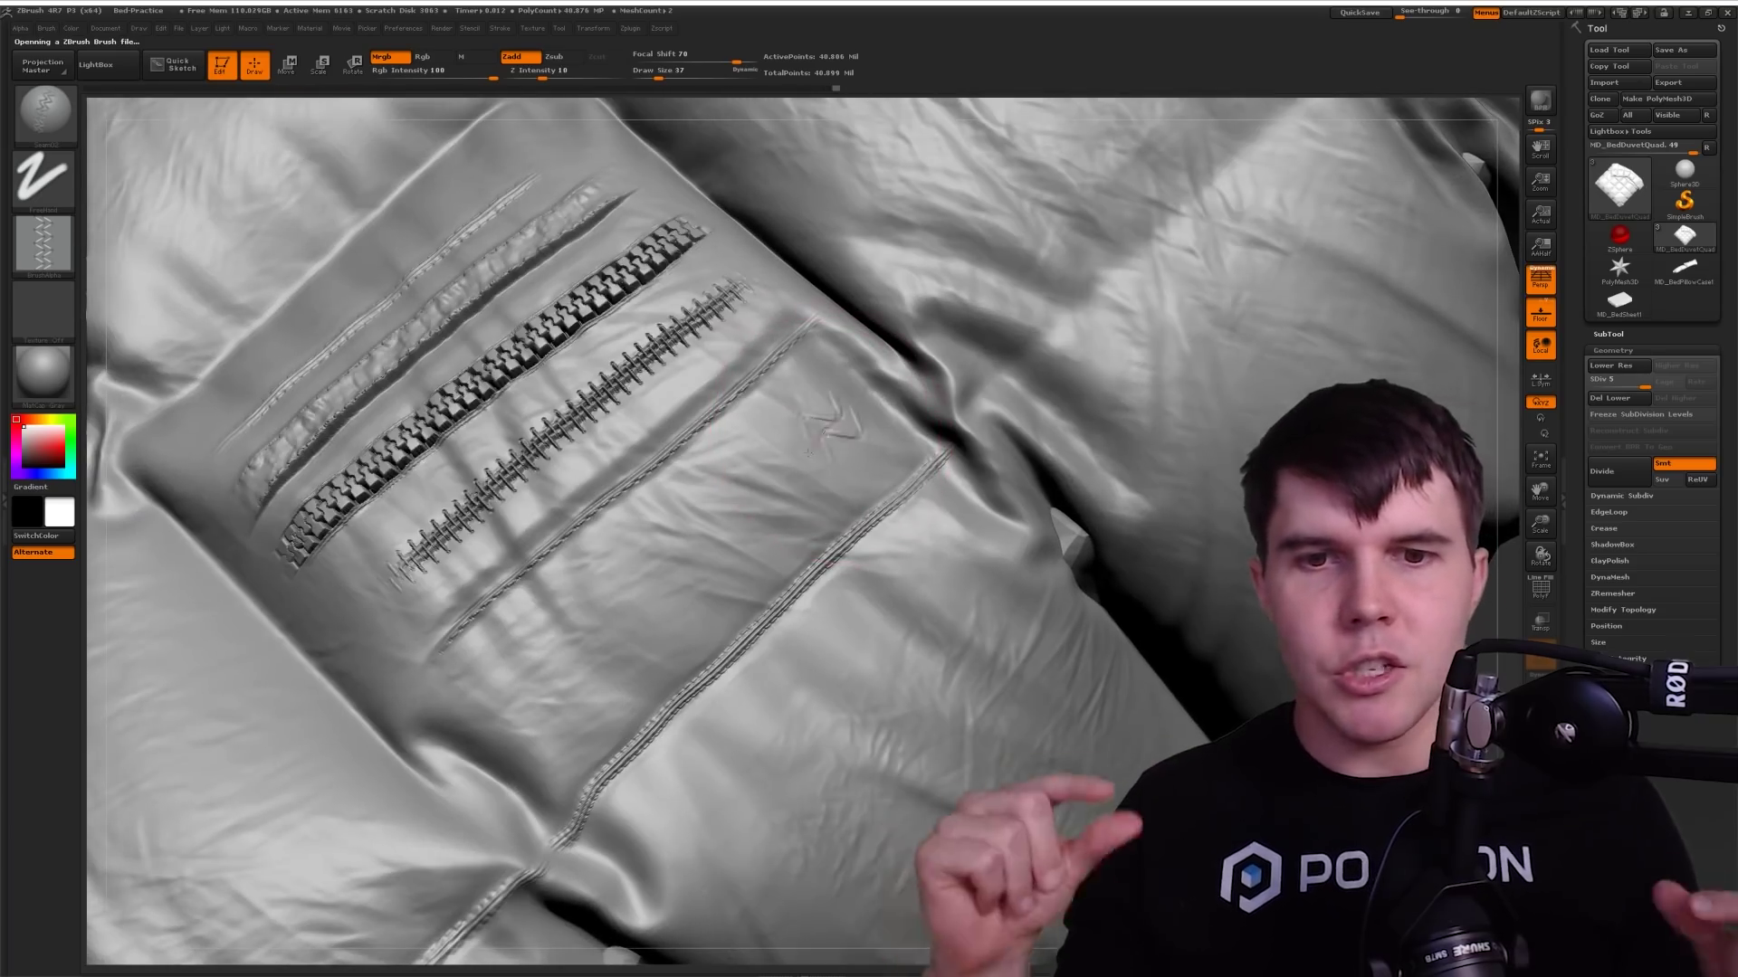
pyautogui.moveTo(846, 398); pyautogui.dragTo(502, 715)
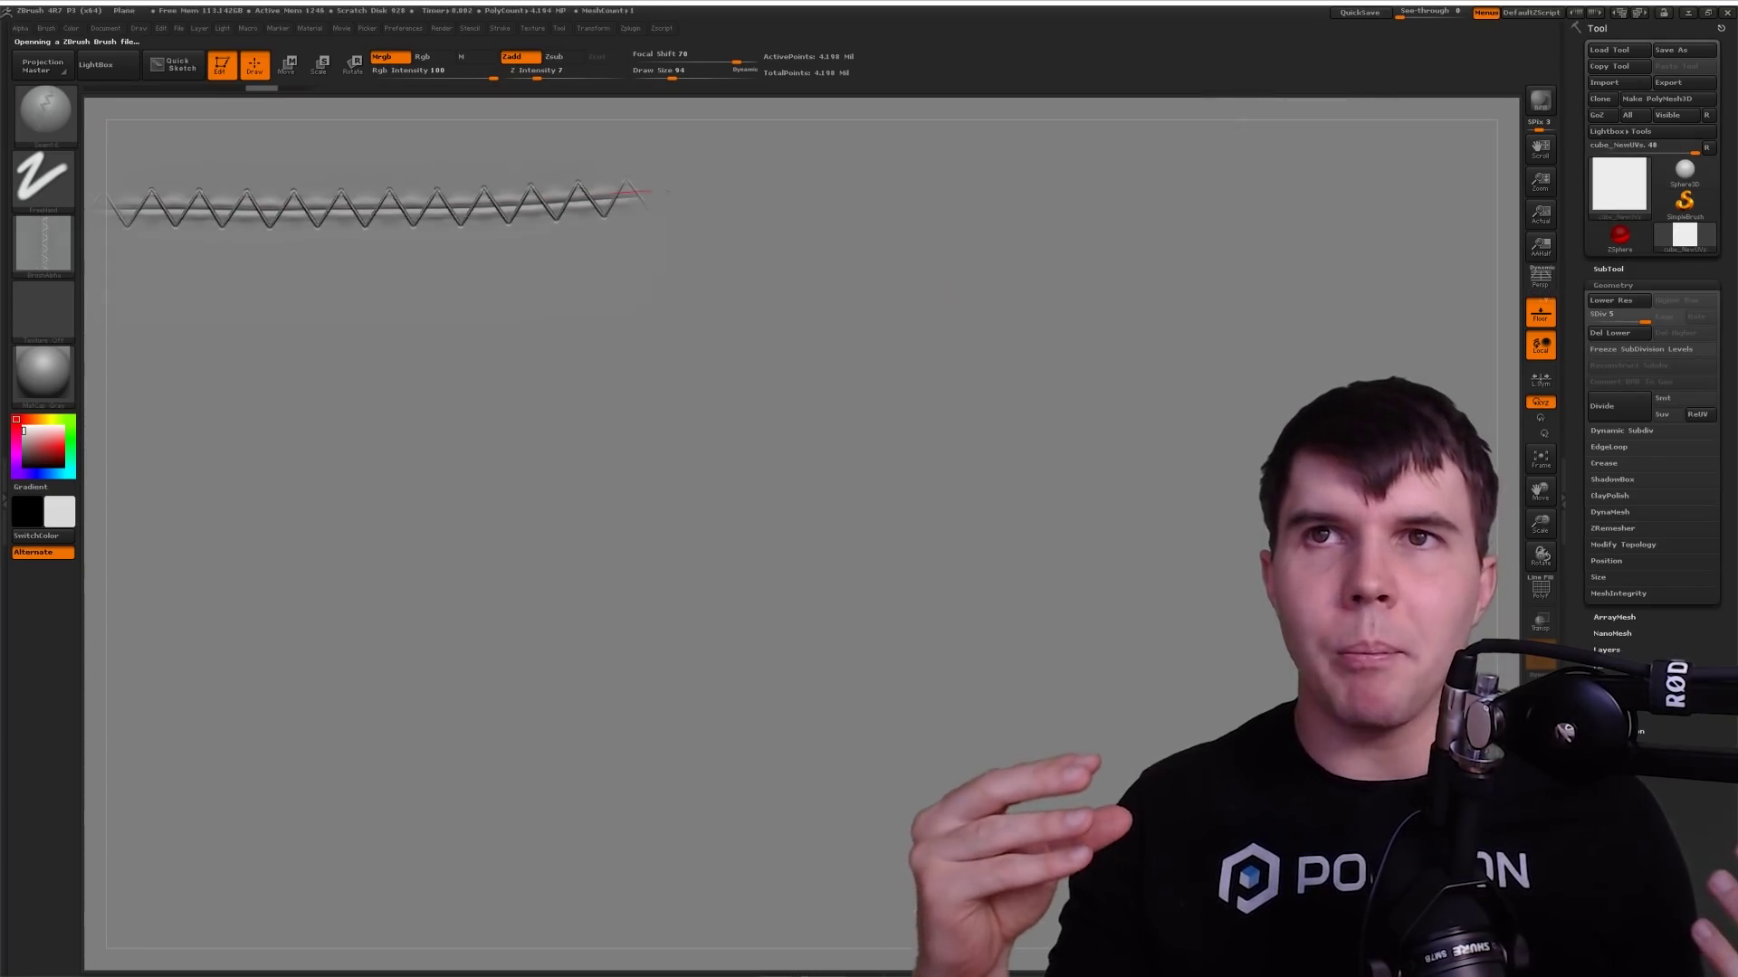
# - Draw horizontal sample rows of different seam brushes on the flat plane, including zigzag, crossed, single-stitched, puckered and ladder-stitched seams
pyautogui.moveTo(665, 192); pyautogui.dragTo(1484, 187)
pyautogui.moveTo(127, 325); pyautogui.dragTo(1477, 322)
pyautogui.moveTo(117, 467); pyautogui.dragTo(1492, 431)
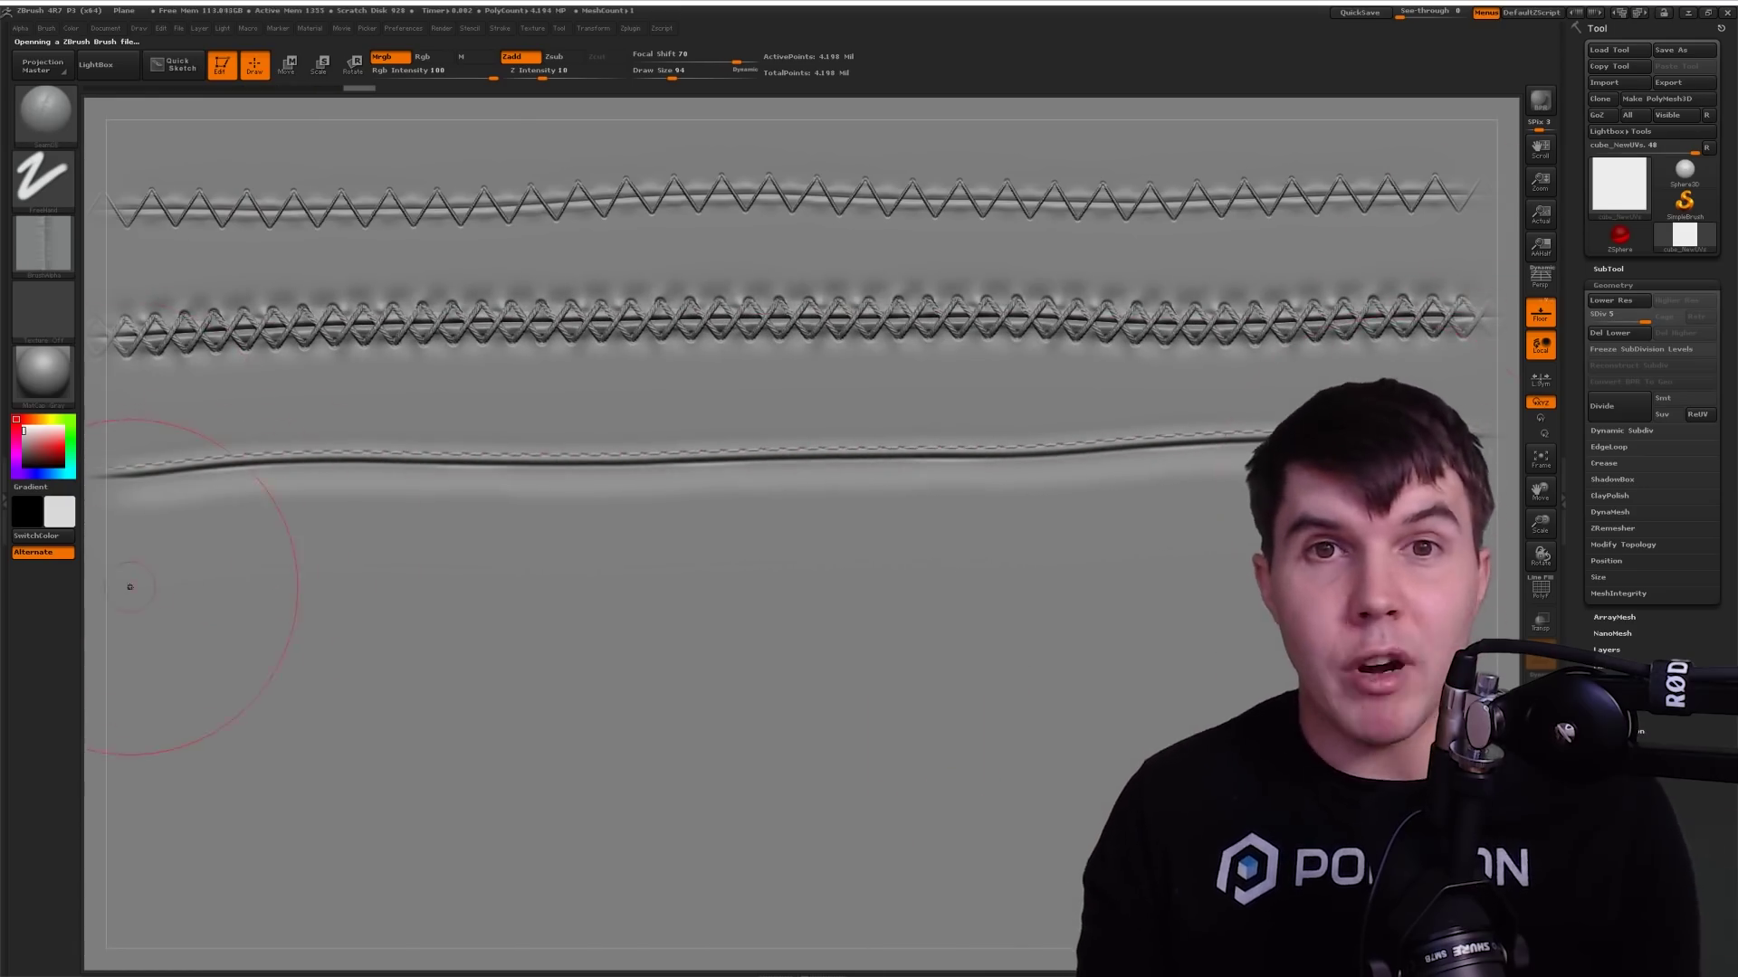
pyautogui.moveTo(267, 589); pyautogui.dragTo(1258, 536)
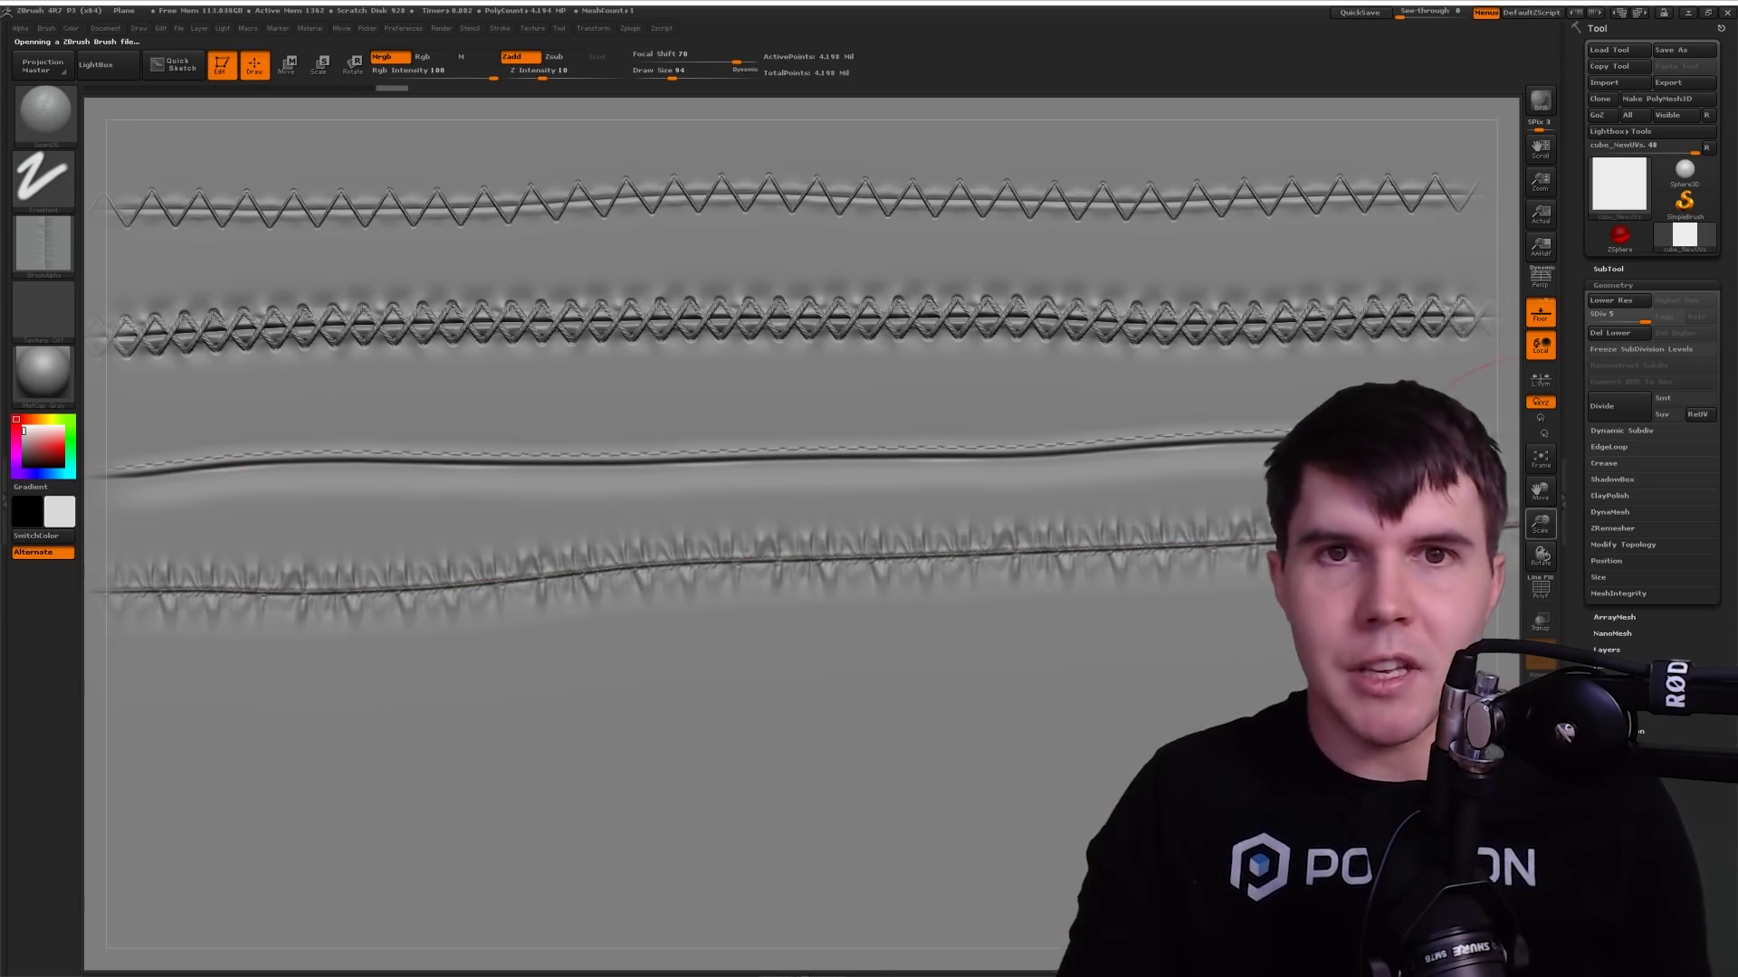
pyautogui.moveTo(118, 720); pyautogui.dragTo(1280, 667)
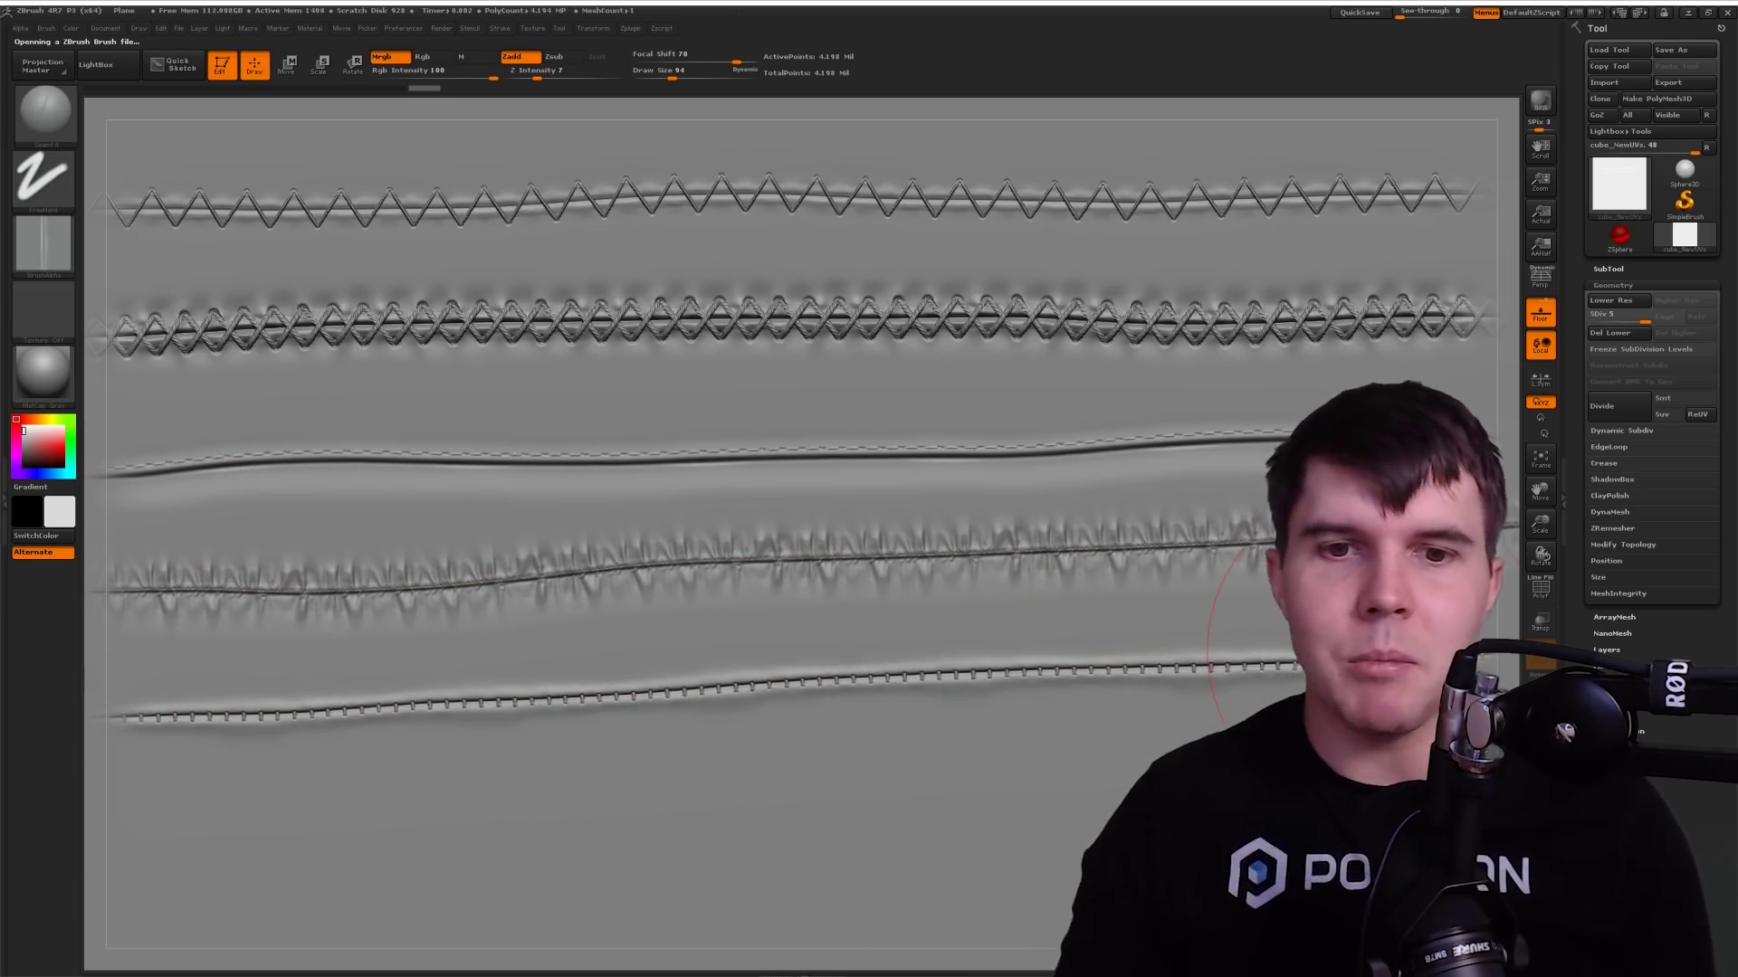
pyautogui.press(',')
pyautogui.moveTo(118, 815); pyautogui.dragTo(1126, 805)
# - On a cleared plane, draw a straight and a curved double-stitched seam, each from separate strokes joined end to end
pyautogui.hotkey('ctrl', 'n')
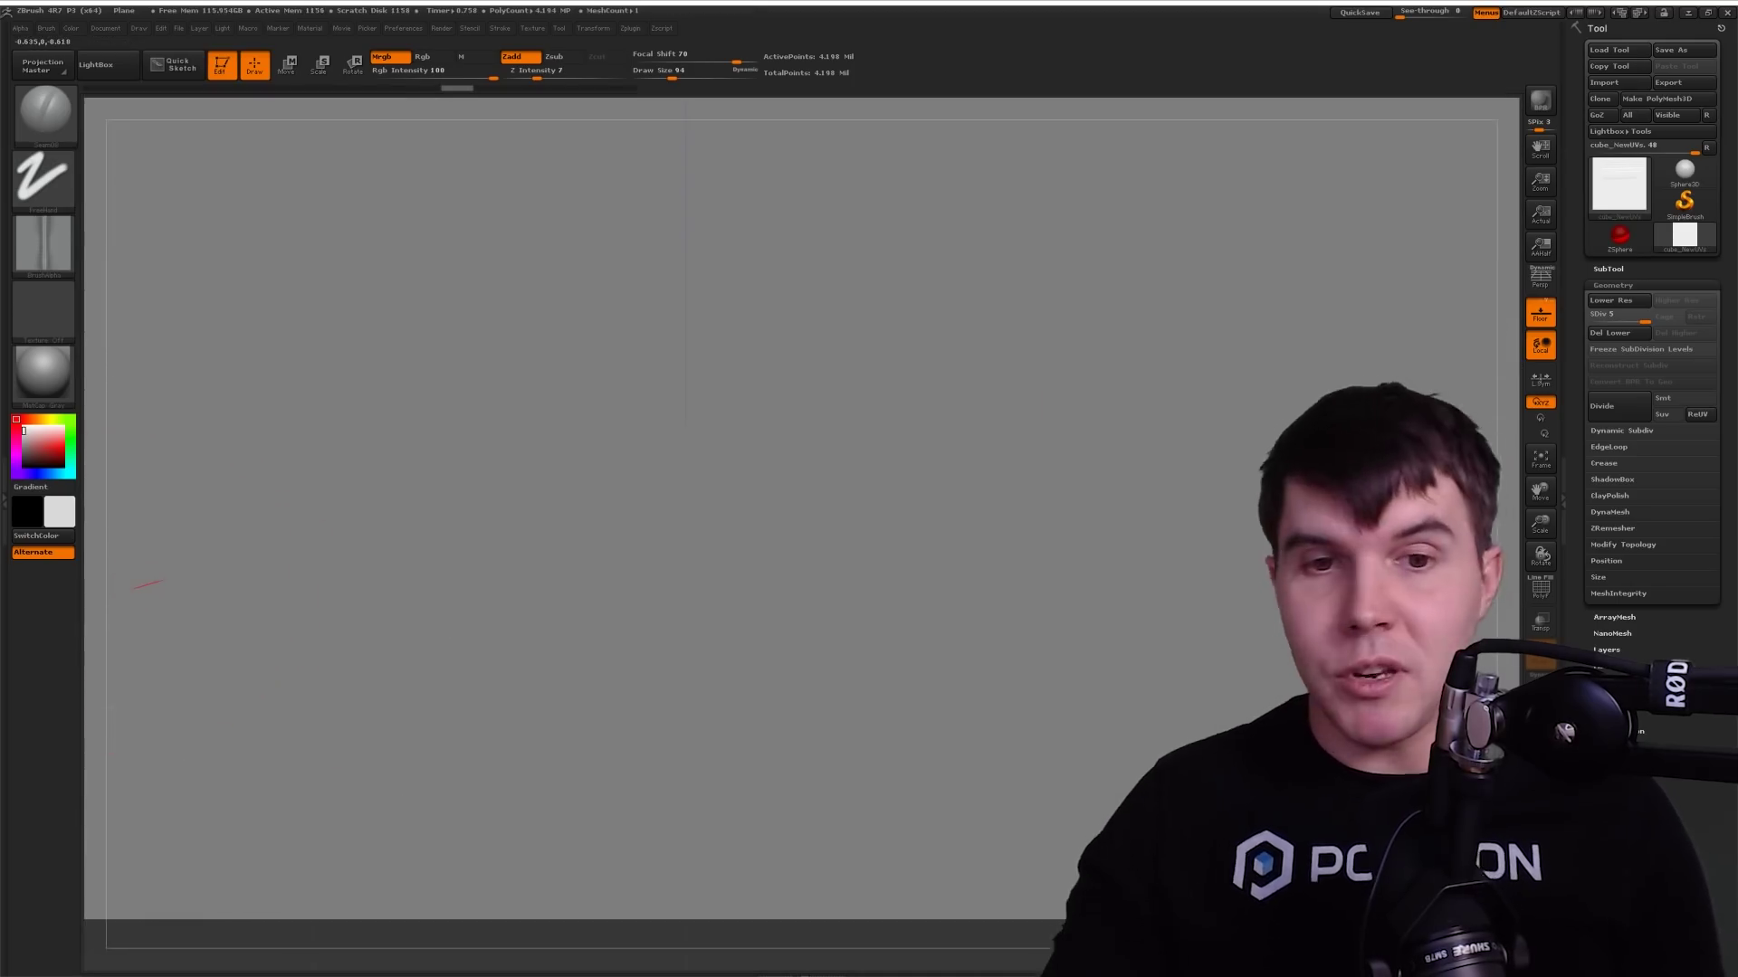
pyautogui.moveTo(163, 580); pyautogui.dragTo(710, 563)
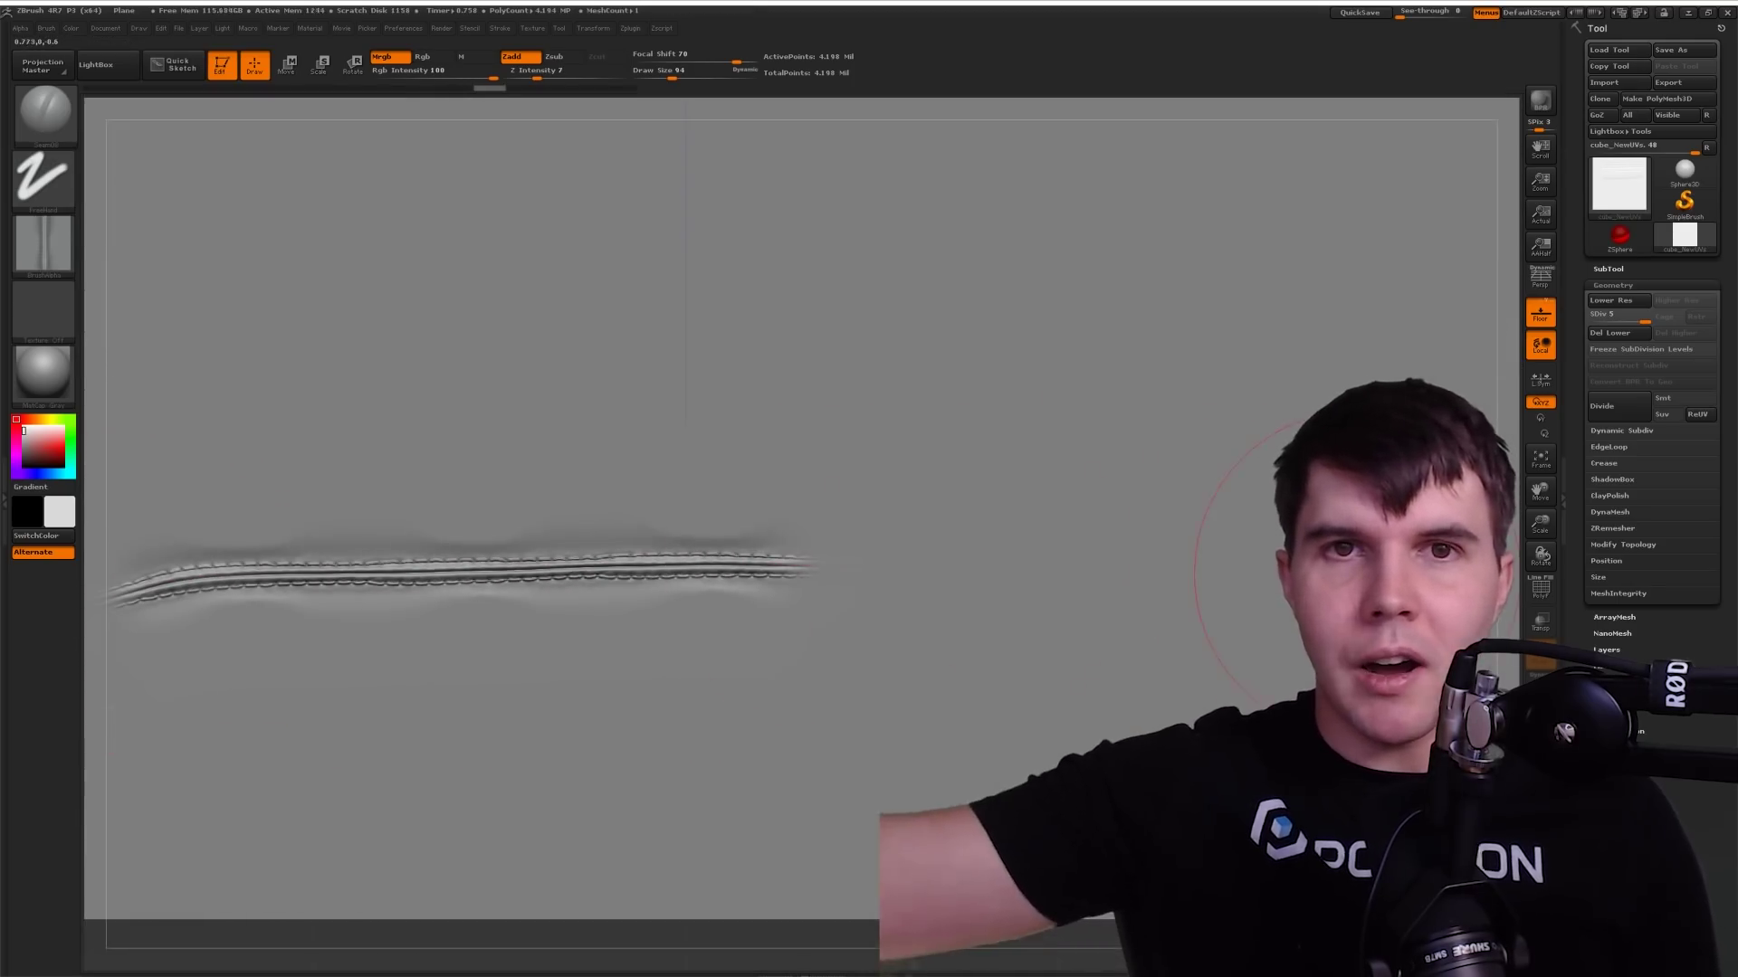
pyautogui.moveTo(961, 575); pyautogui.dragTo(1258, 588)
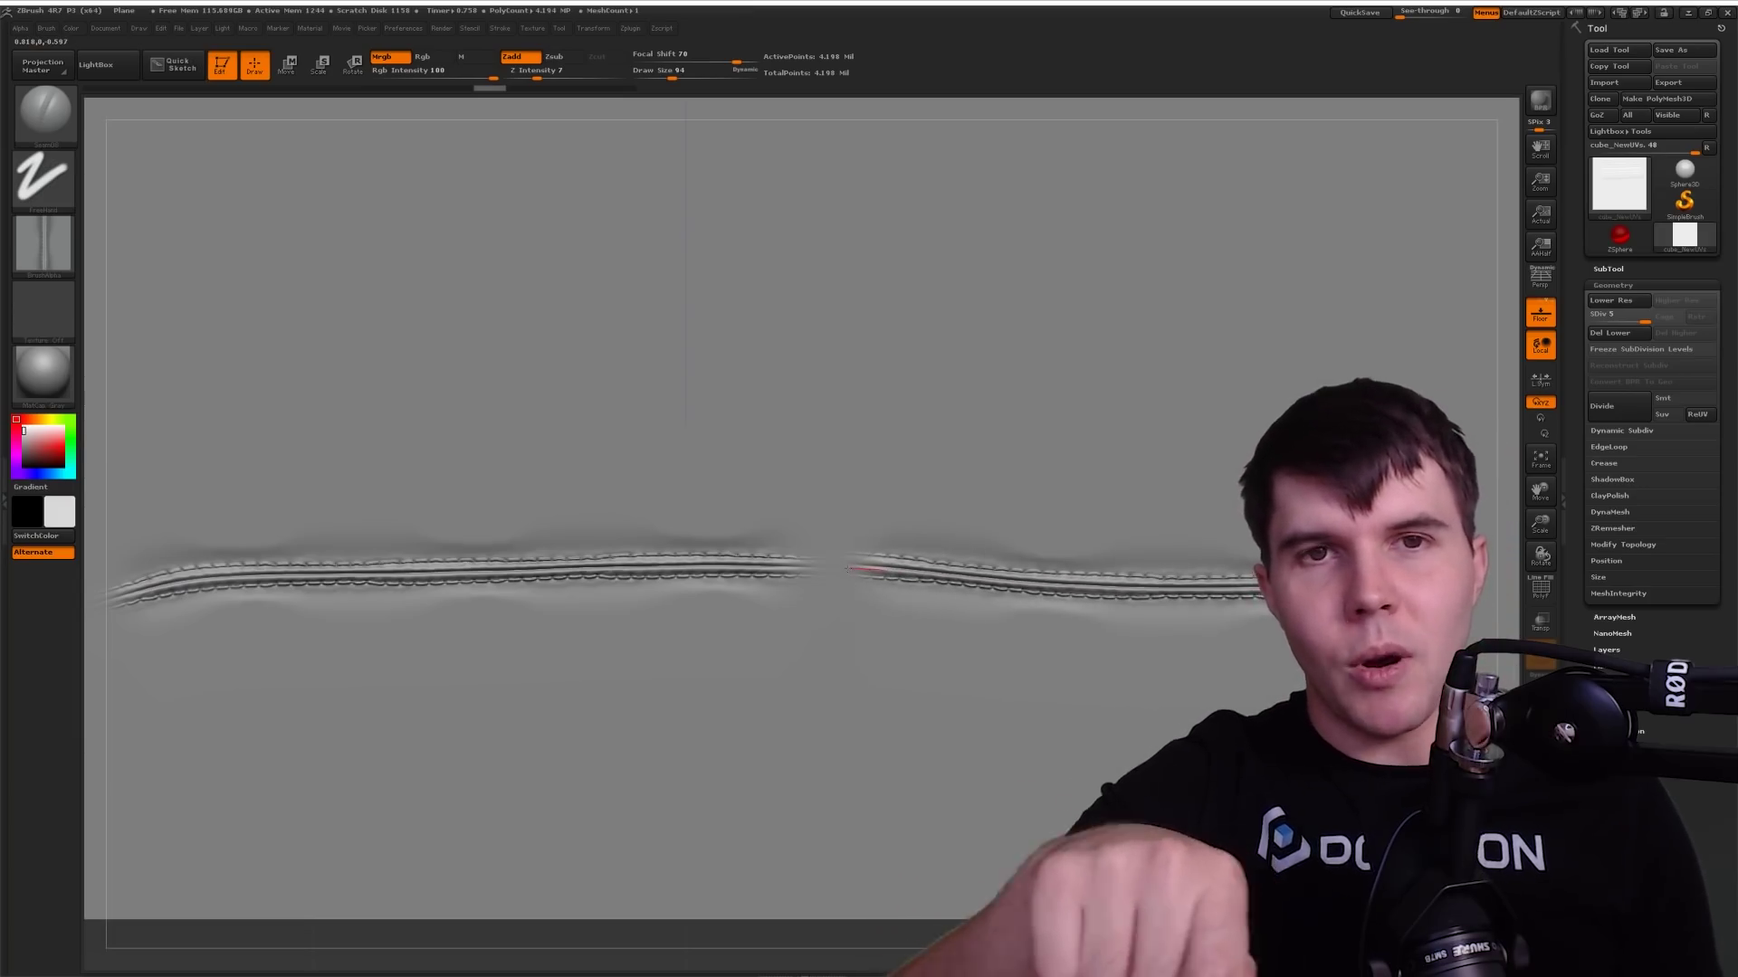
pyautogui.moveTo(848, 569); pyautogui.dragTo(824, 570)
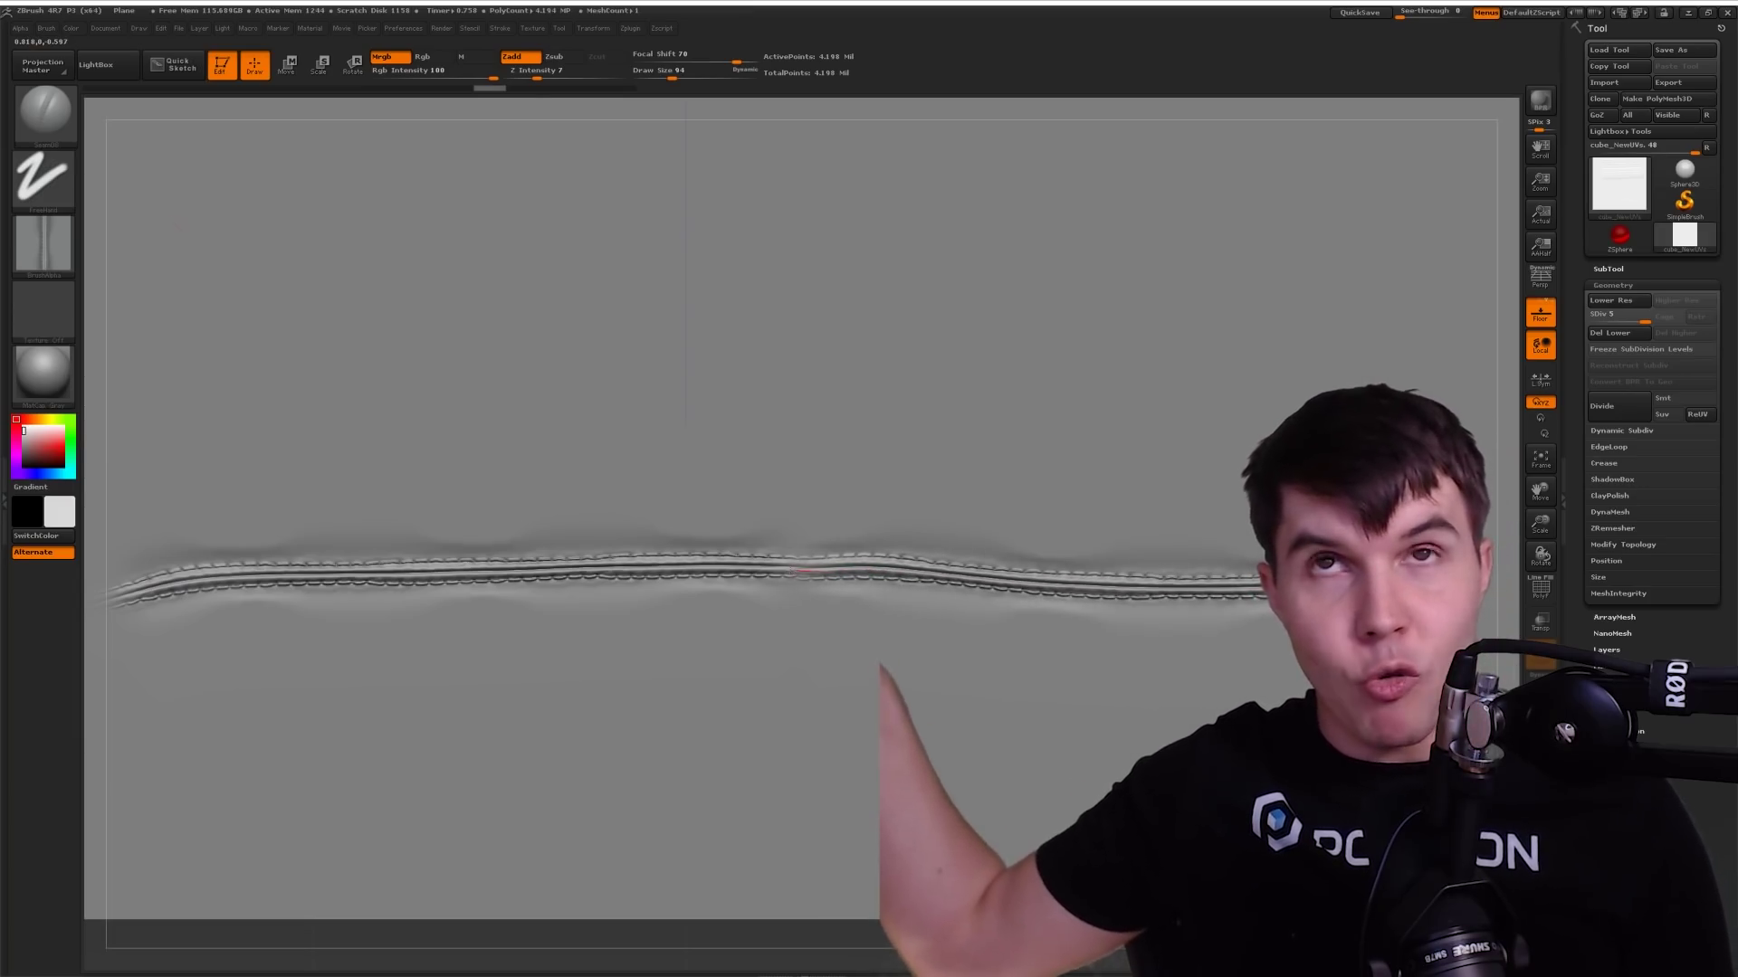
pyautogui.moveTo(152, 221)
pyautogui.mouseDown()
pyautogui.moveTo(606, 355)
pyautogui.moveTo(923, 374)
pyautogui.mouseUp()
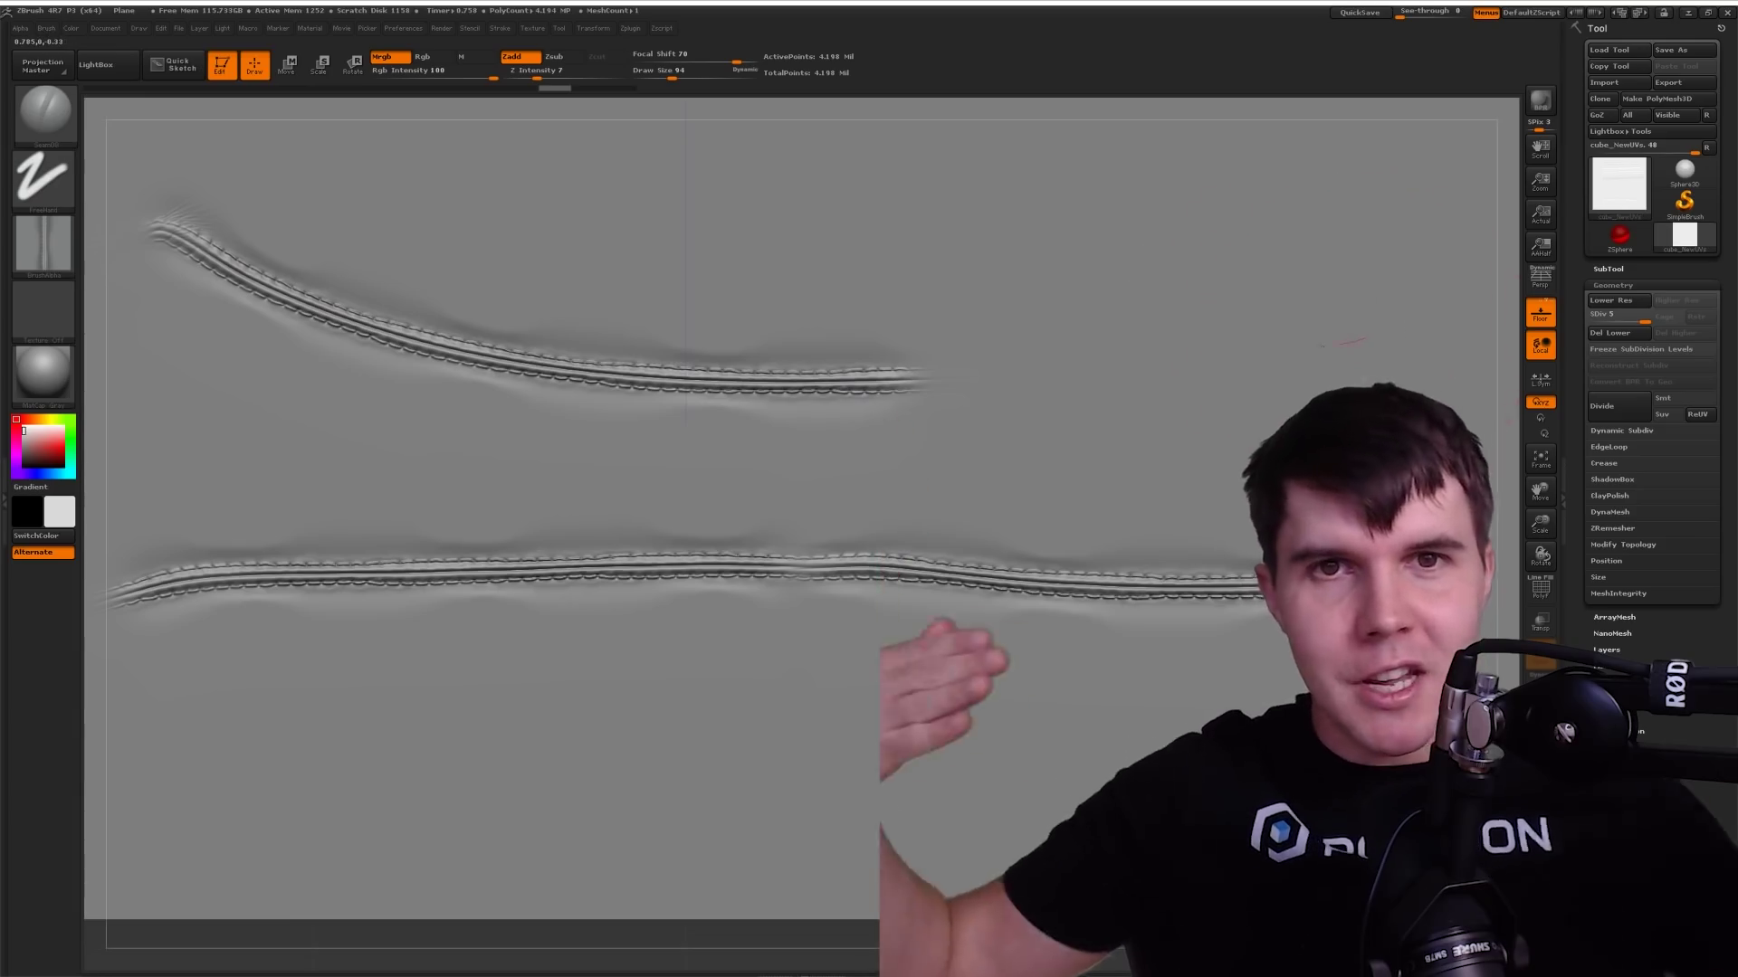
pyautogui.moveTo(1394, 326); pyautogui.dragTo(927, 379)
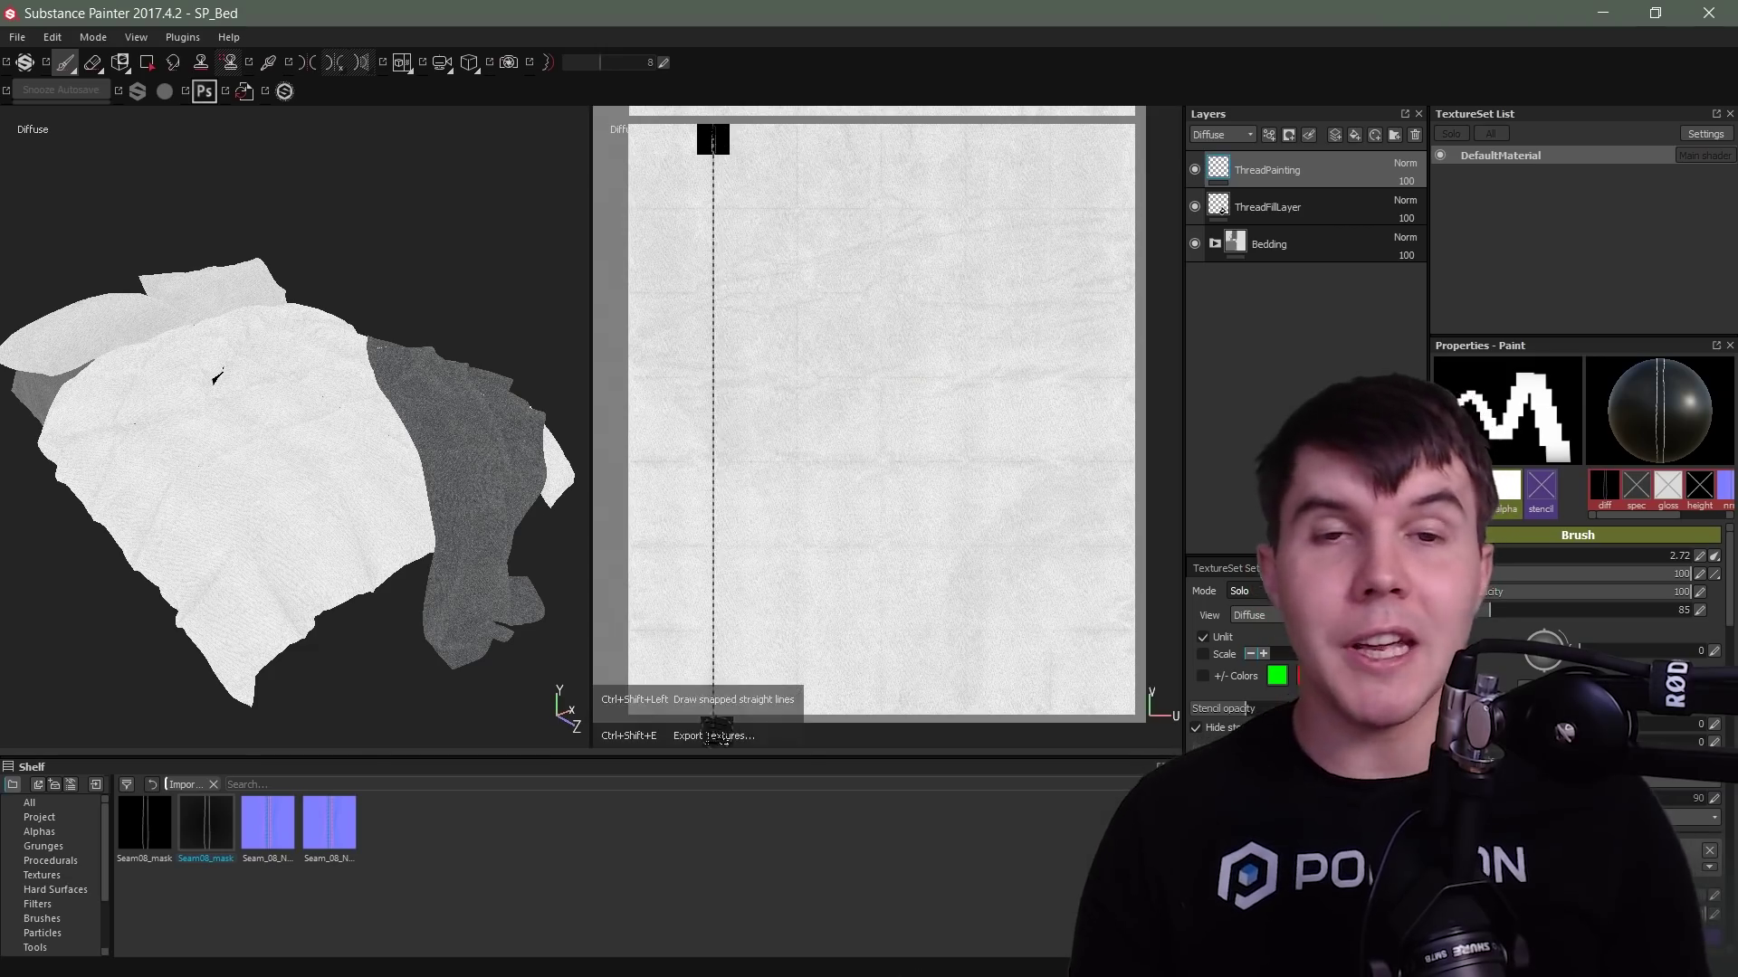
# - In Substance Painter, paint five evenly spaced, straight vertical thread seams over the duvet's UV area on the ThreadPainting layer
pyautogui.keyDown('ctrl'); pyautogui.keyDown('shift'); pyautogui.click(713, 139); pyautogui.keyUp('shift'); pyautogui.keyUp('ctrl')
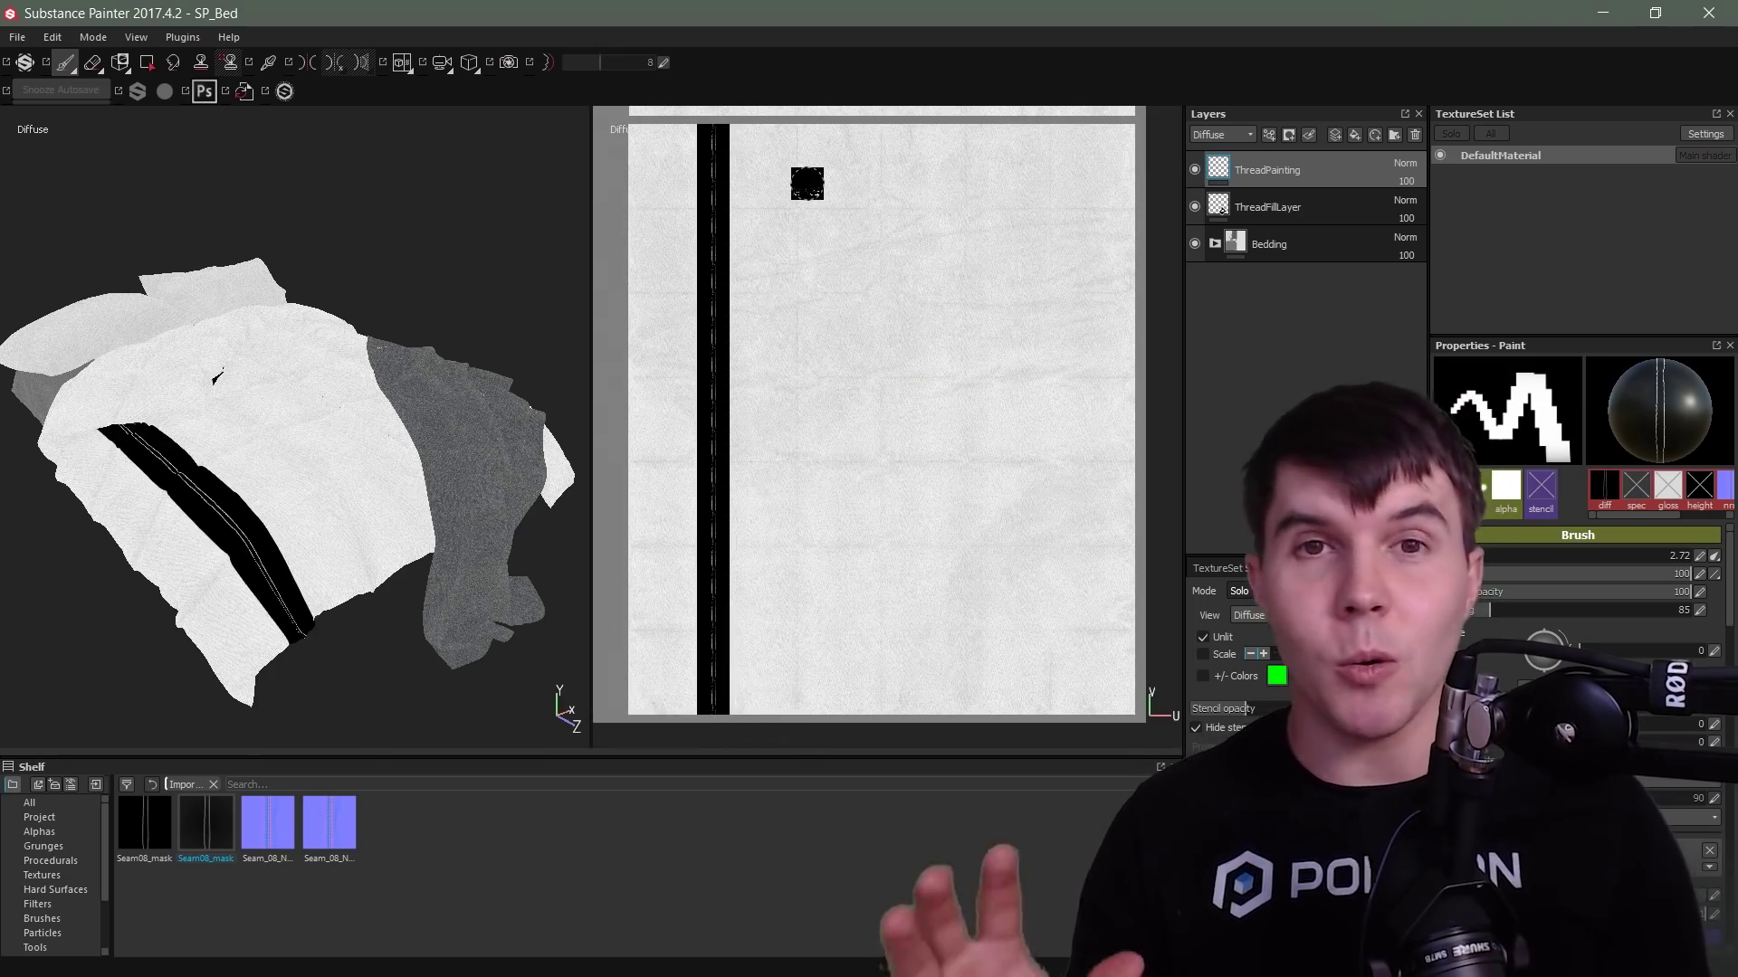
pyautogui.click(798, 135)
pyautogui.keyDown('ctrl'); pyautogui.keyDown('shift'); pyautogui.click(800, 711); pyautogui.keyUp('shift'); pyautogui.keyUp('ctrl')
pyautogui.click(883, 134)
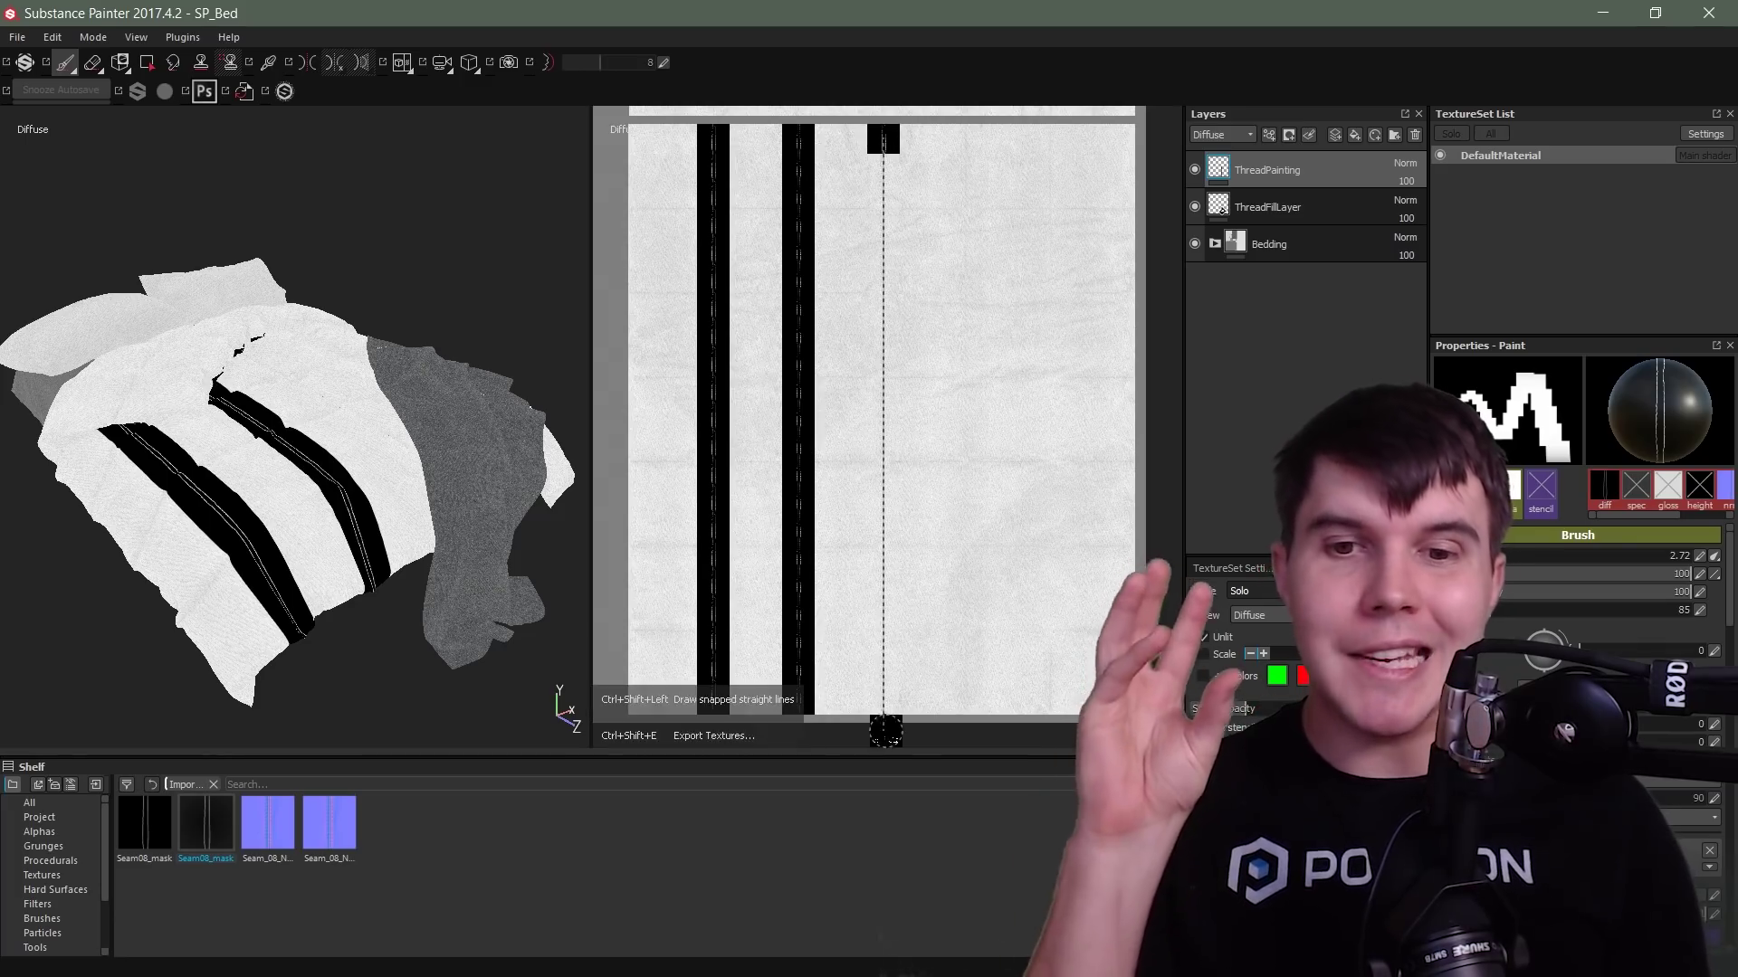
pyautogui.keyDown('ctrl'); pyautogui.keyDown('shift'); pyautogui.click(884, 715); pyautogui.keyUp('shift'); pyautogui.keyUp('ctrl')
pyautogui.keyDown('ctrl'); pyautogui.keyDown('shift'); pyautogui.click(964, 715); pyautogui.keyUp('shift'); pyautogui.keyUp('ctrl')
pyautogui.click(1049, 136)
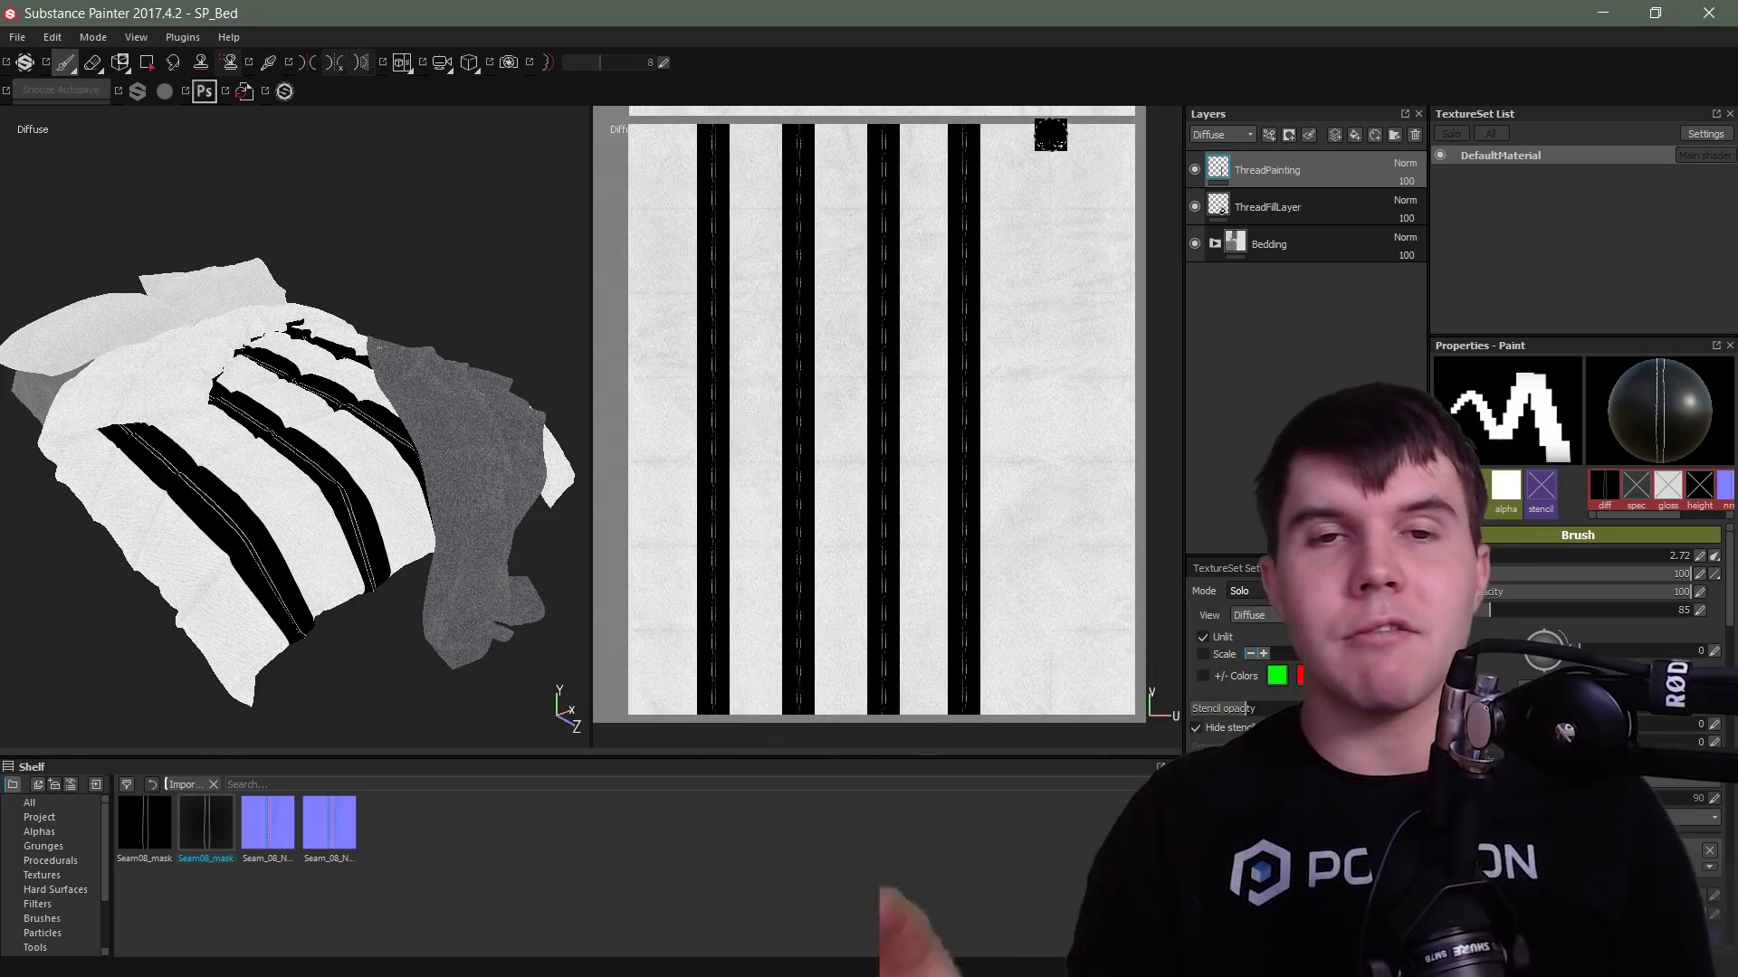
pyautogui.keyDown('ctrl'); pyautogui.keyDown('shift'); pyautogui.click(1051, 715); pyautogui.keyUp('shift'); pyautogui.keyUp('ctrl')
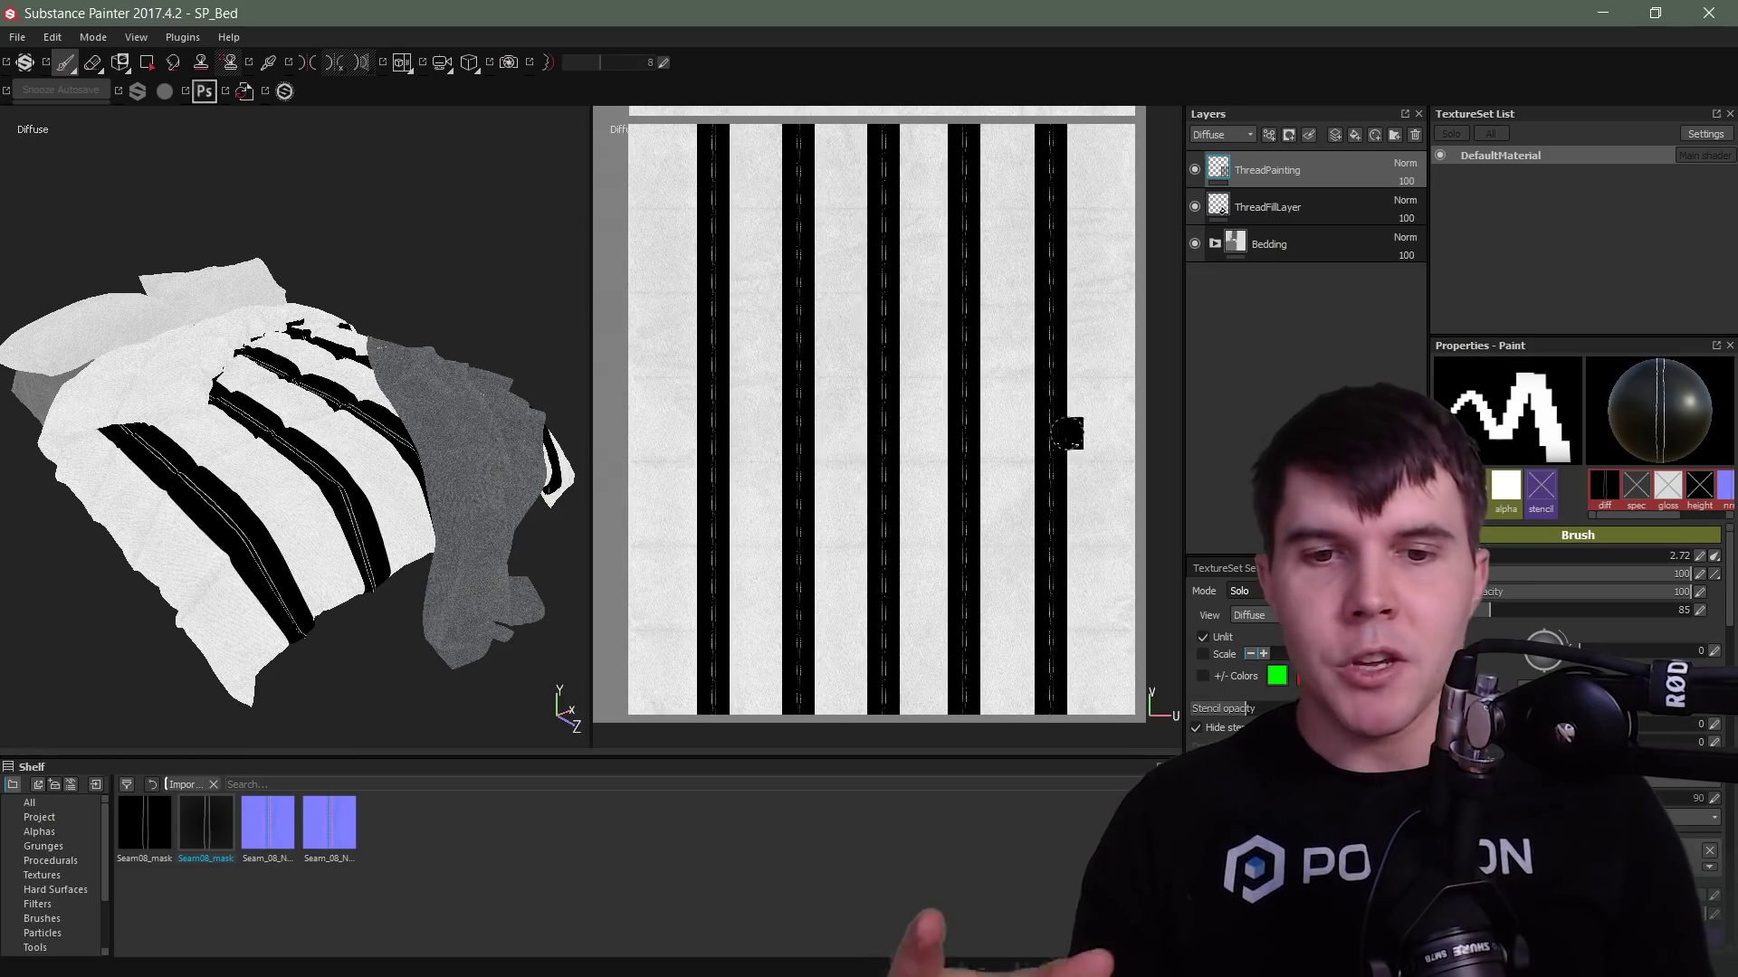
# - Display only the ThreadMask channel in the viewports to examine the painted stitches
pyautogui.click(1259, 701)
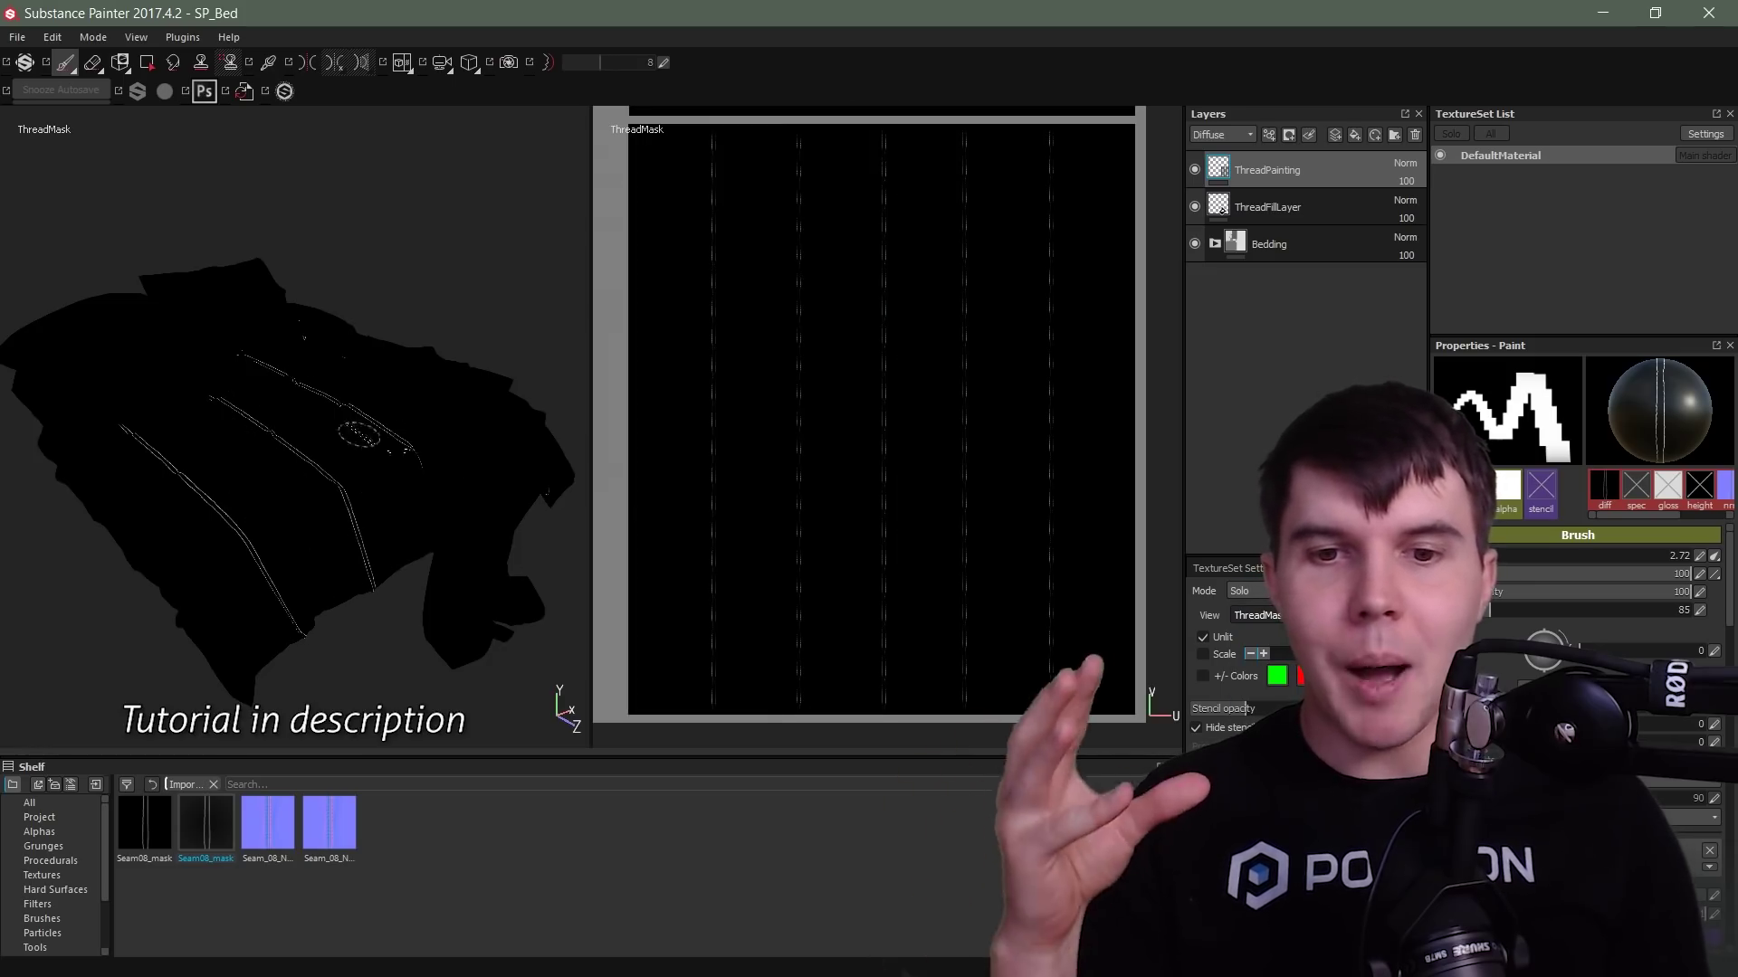
pyautogui.click(18, 38)
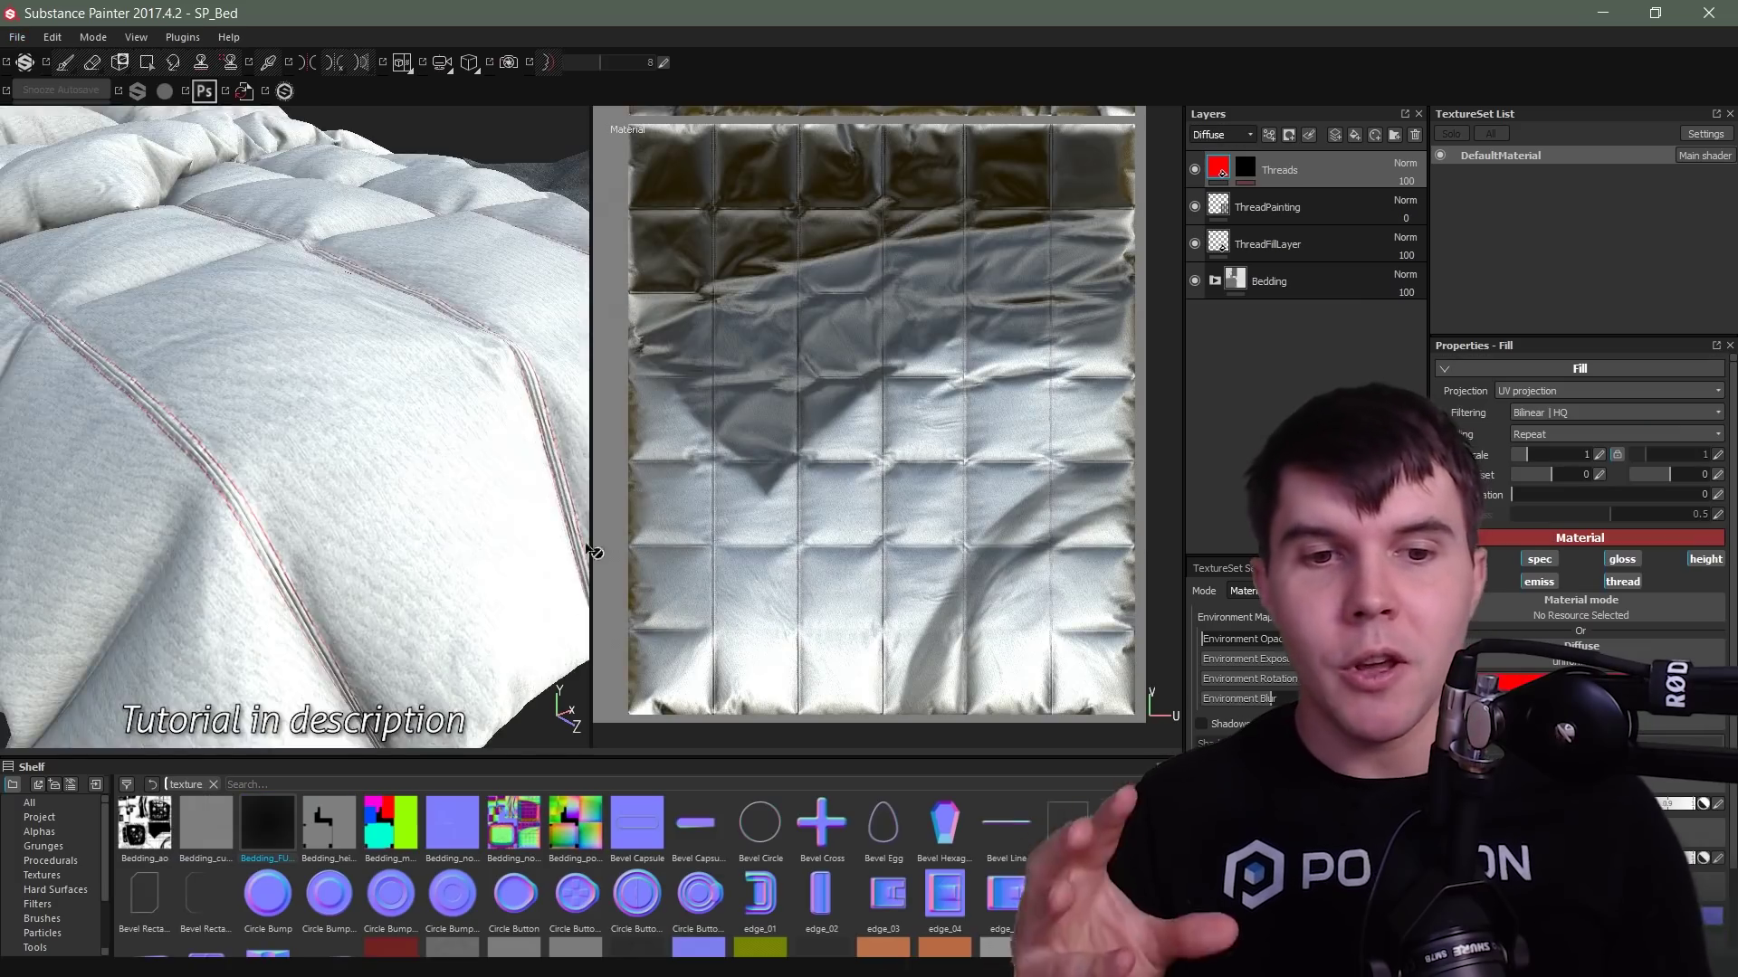
# - Open the diffuse colour of the Threads fill layer for editing with the duvet's stitched seam in close view
pyautogui.keyDown('alt'); pyautogui.moveTo(271, 507); pyautogui.dragTo(479, 467); pyautogui.keyUp('alt')
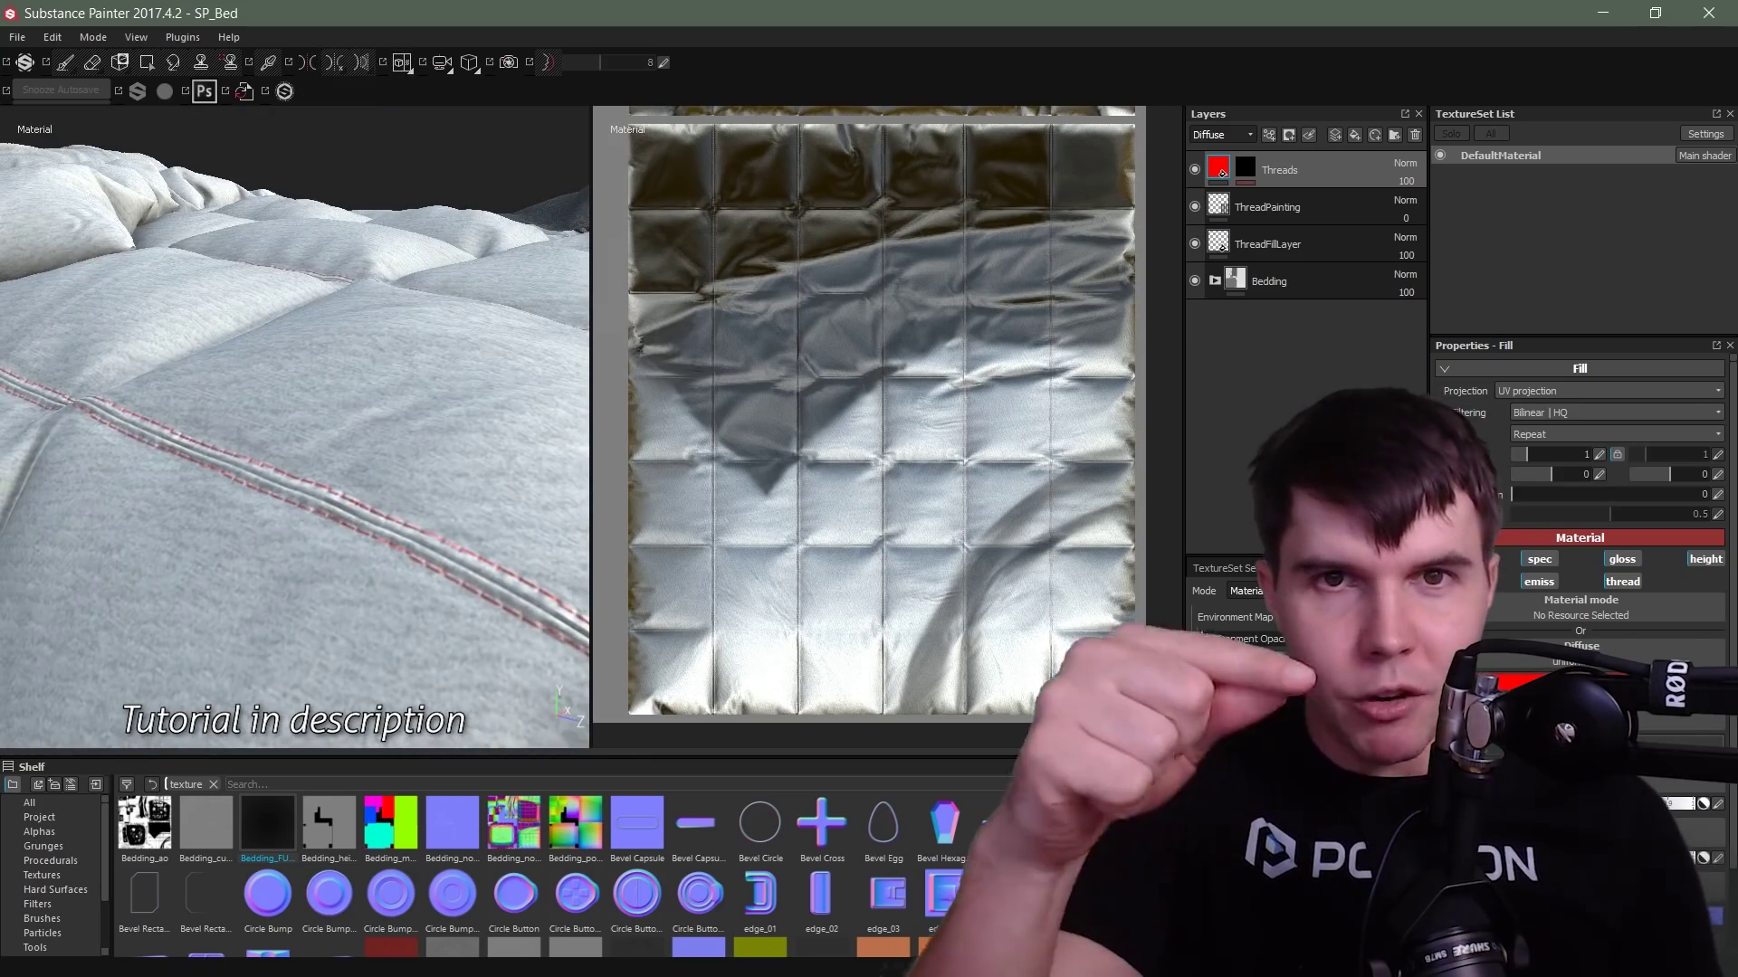
pyautogui.click(1497, 683)
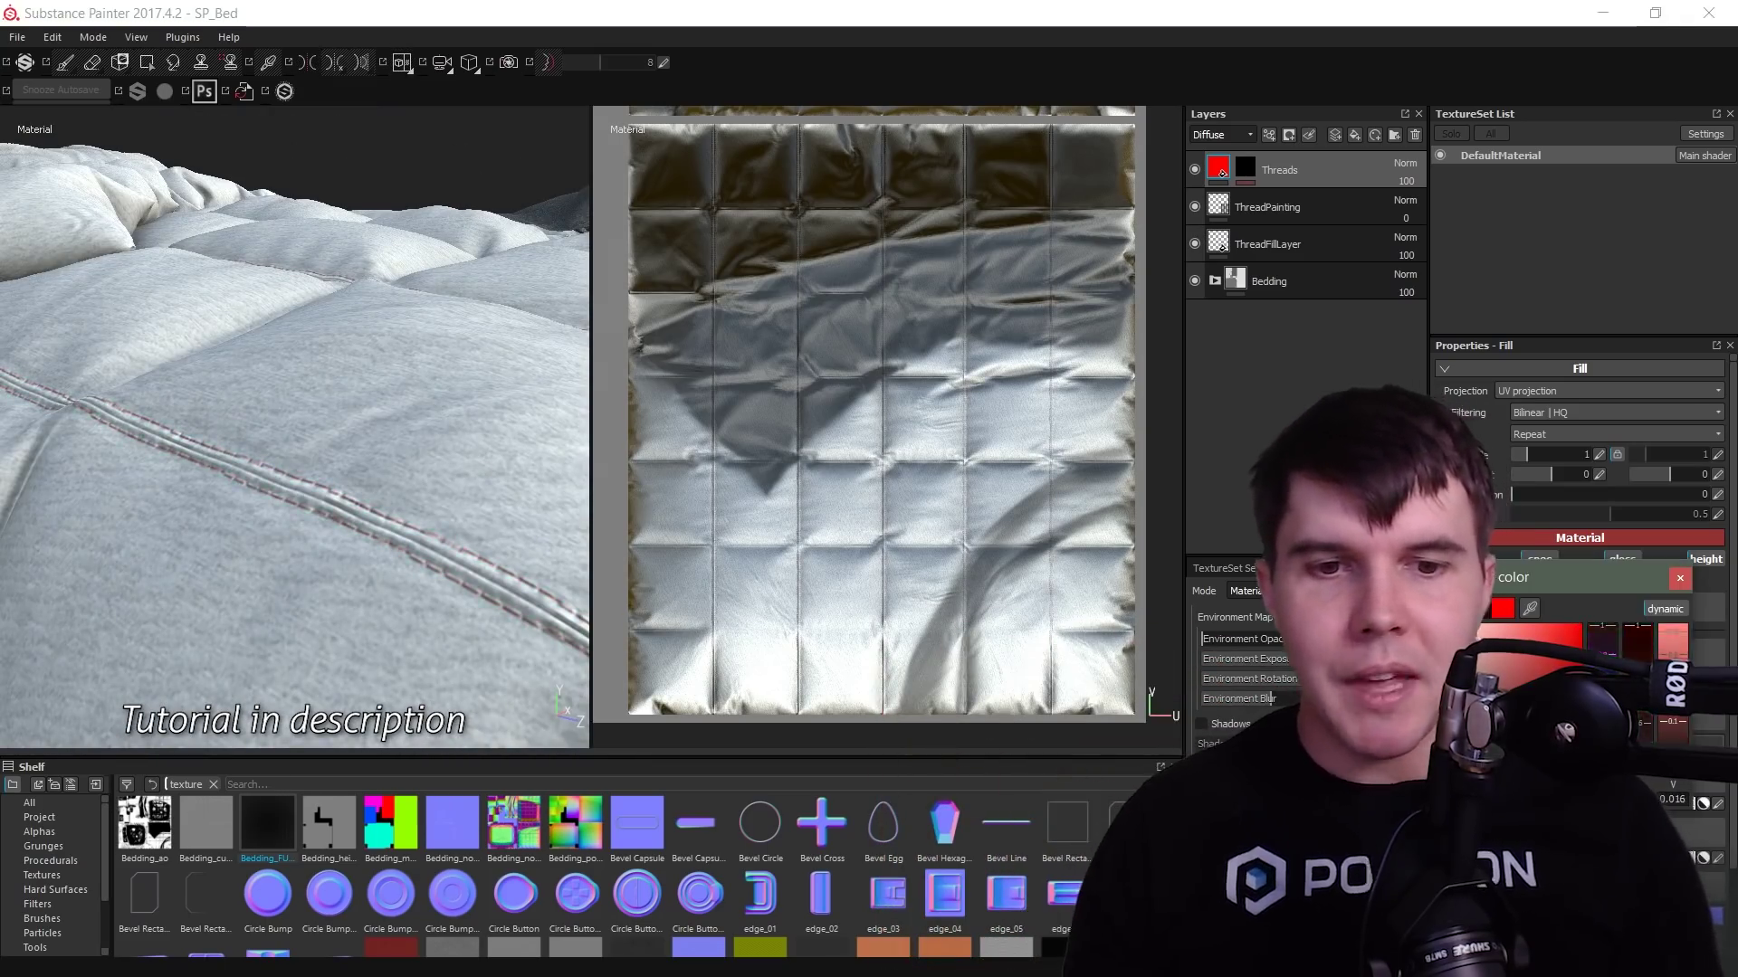